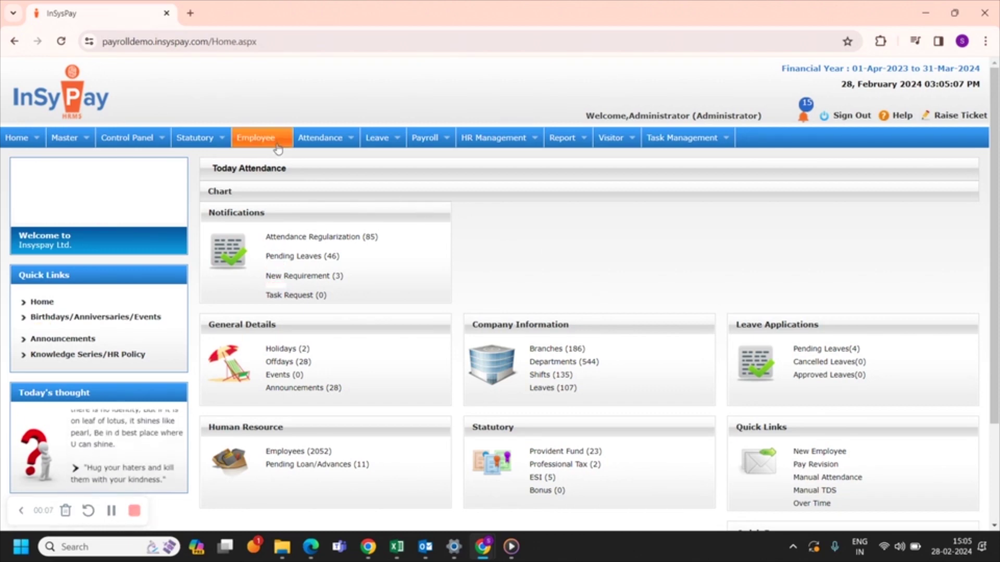
Open the Employee Master entry form for a new employee and review its basic employee detail fields.
mouse_move(275, 142)
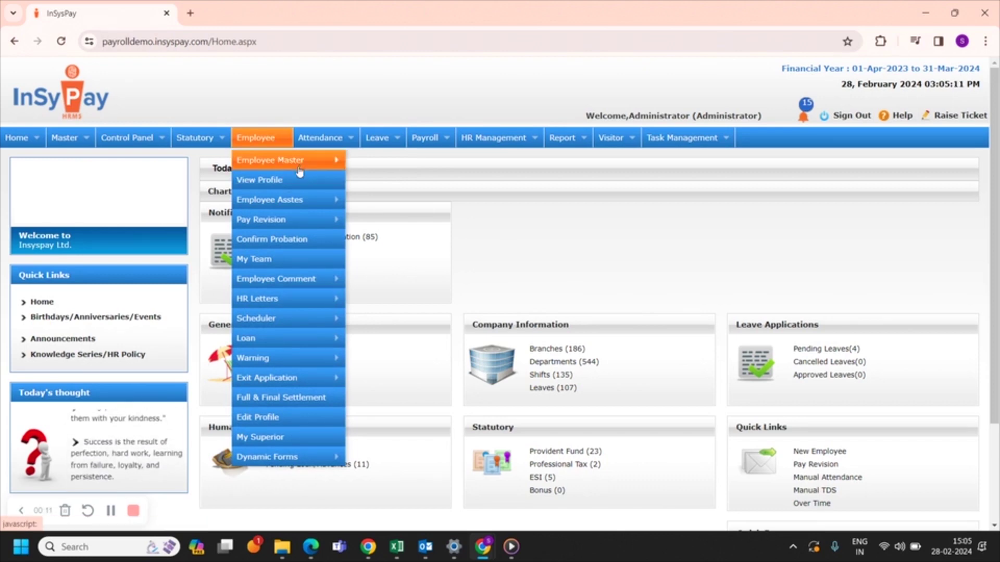
mouse_move(303, 167)
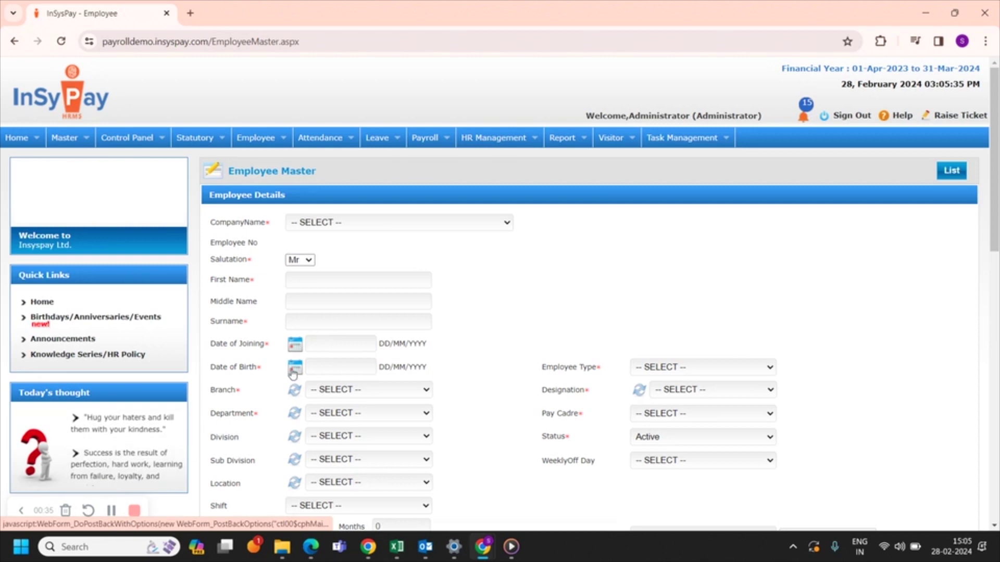
scroll(293, 373, down, 2)
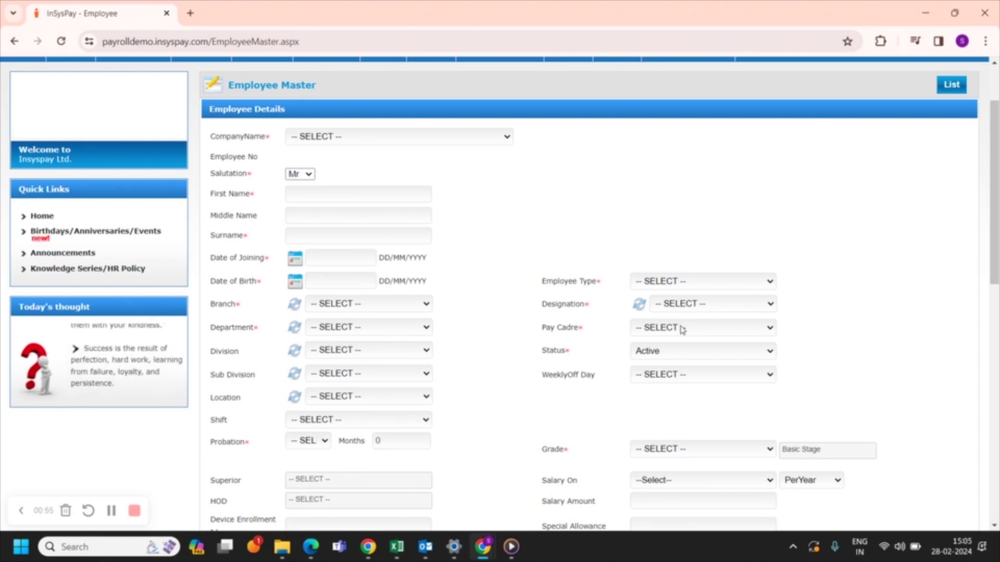
scroll(682, 329, down, 2)
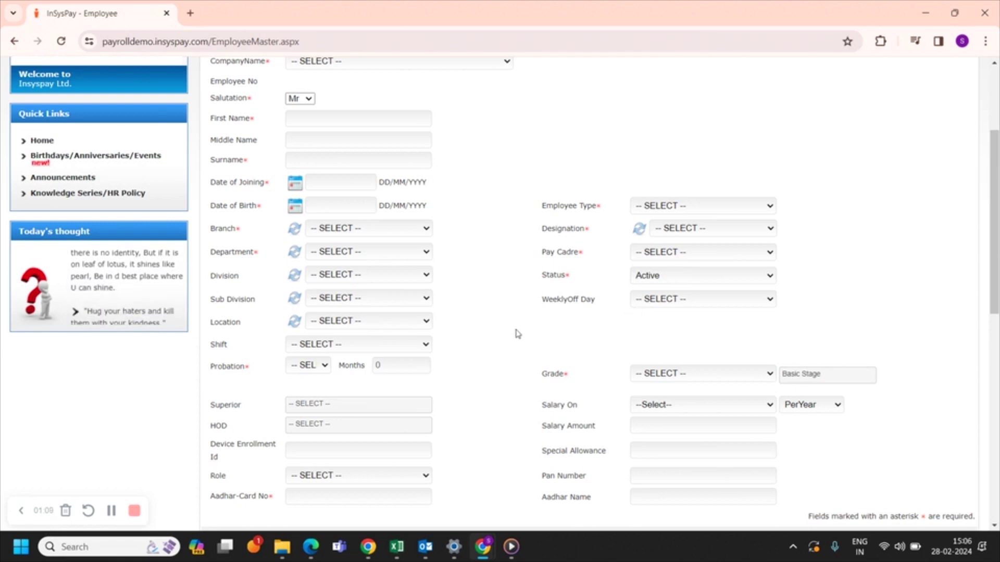
Examine the available Shift choices and Probation options in the employee details, leaving both fields unselected.
click(420, 347)
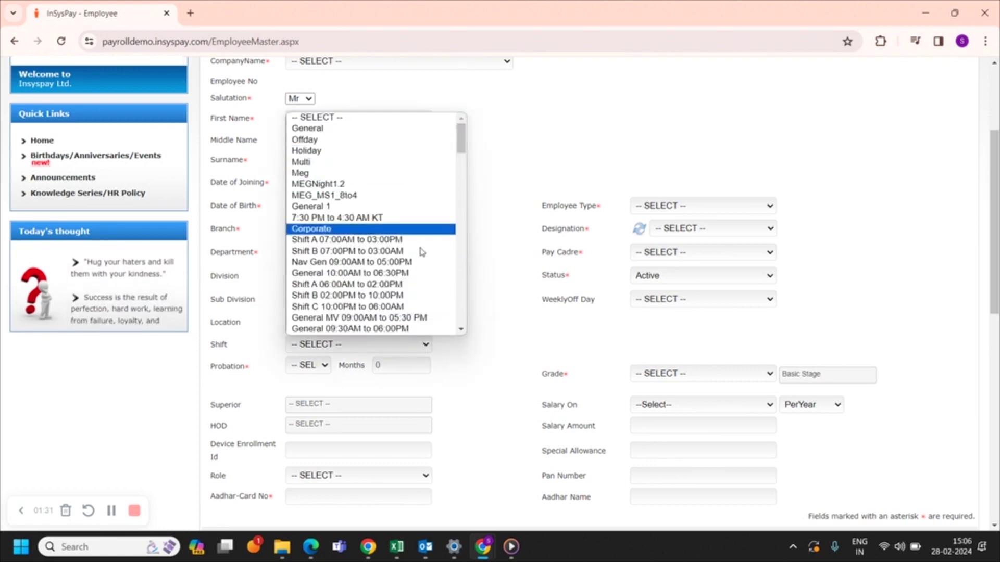
click(513, 383)
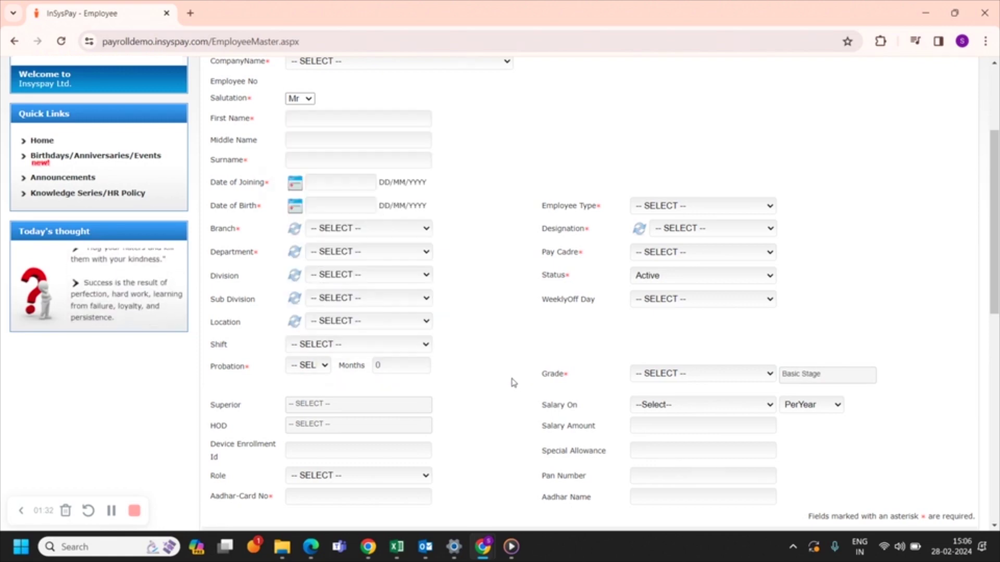
click(317, 367)
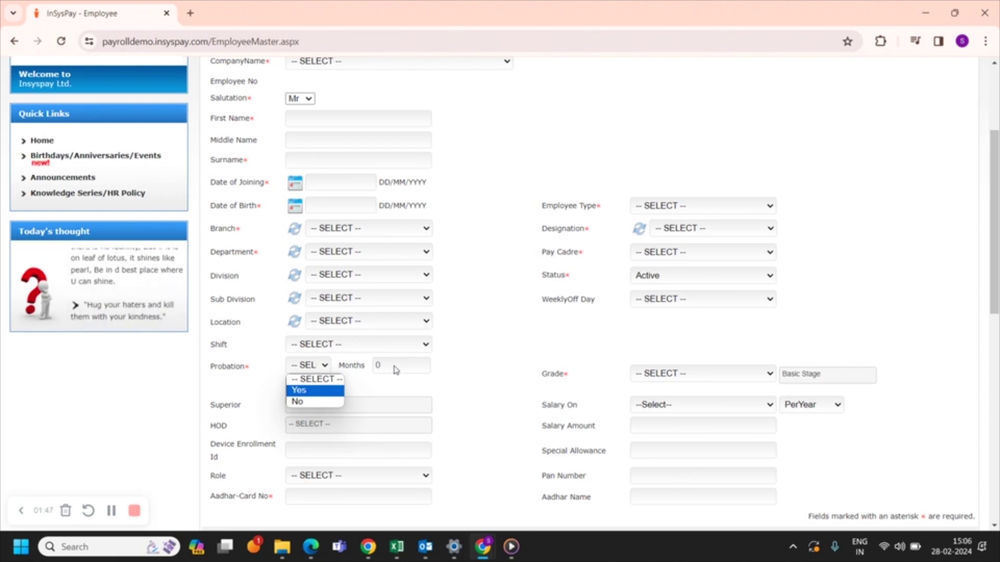
click(482, 370)
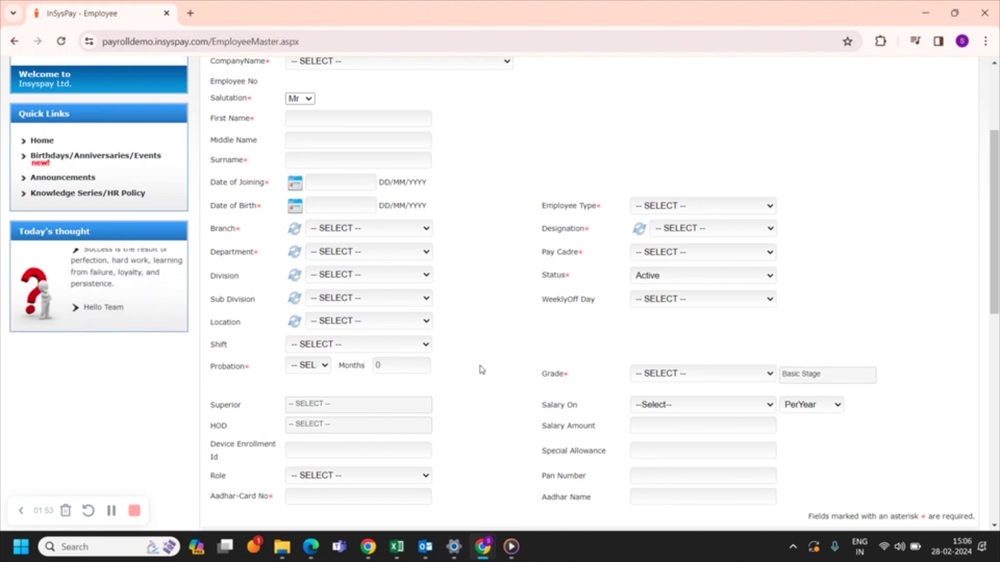
Examine the available Role and WeeklyOff Day choices in the employee details, leaving both fields unselected.
scroll(471, 393, down, 1)
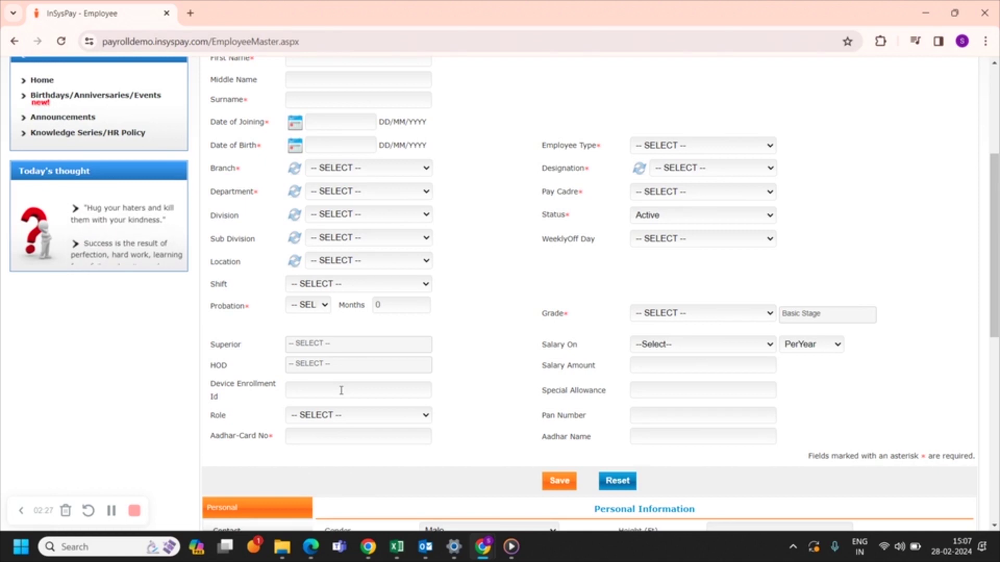
click(336, 417)
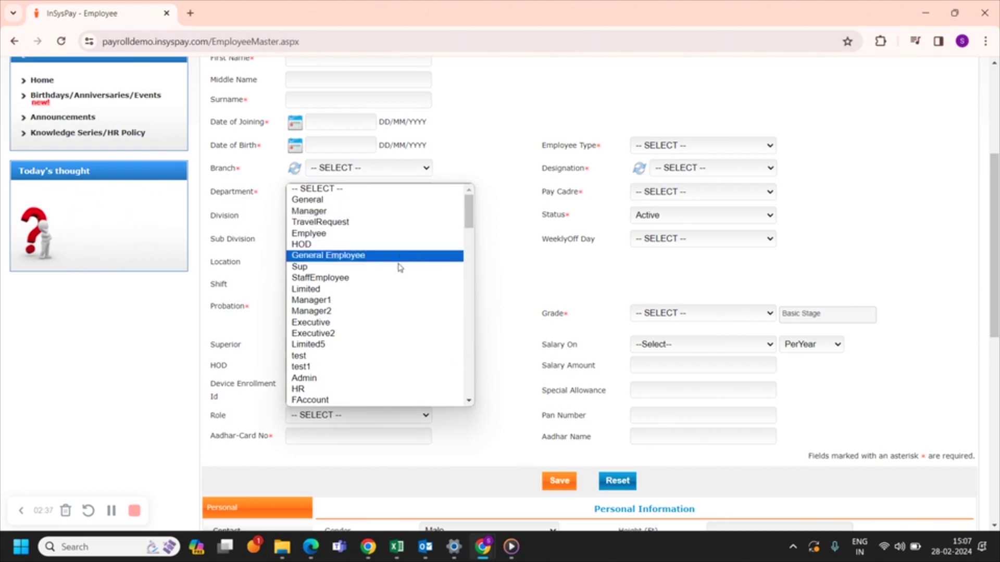
click(480, 409)
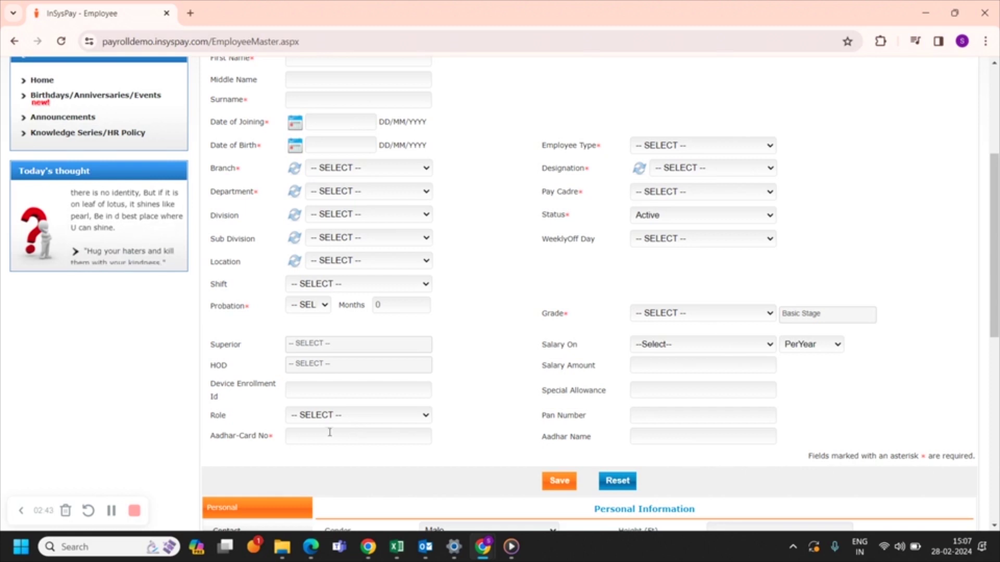
scroll(552, 391, up, 1)
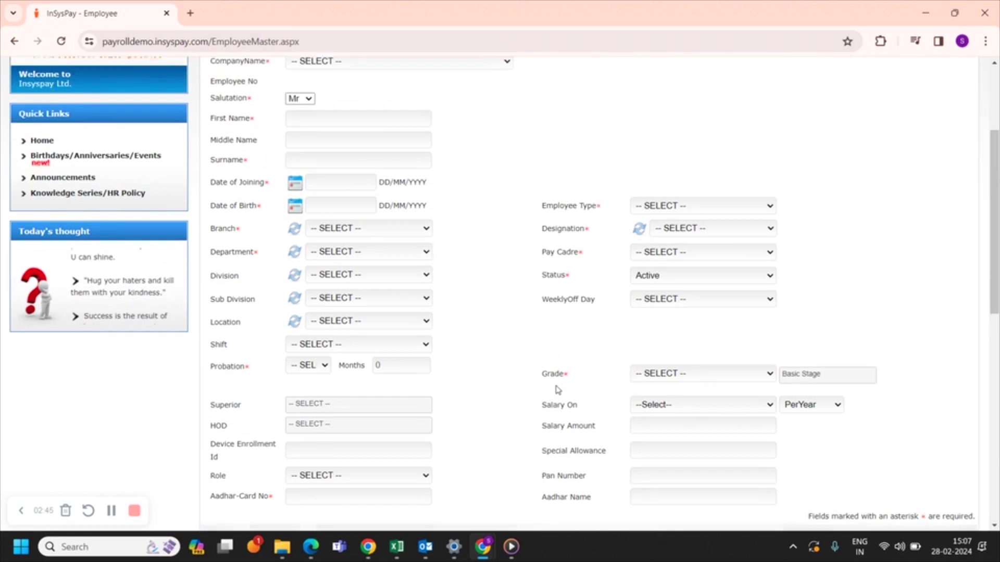
scroll(687, 410, down, 1)
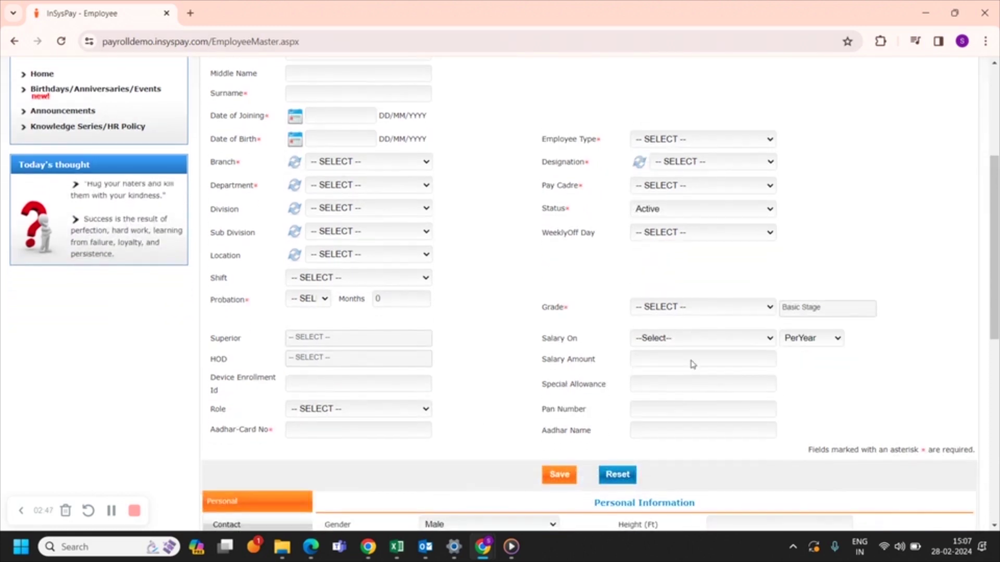
click(685, 234)
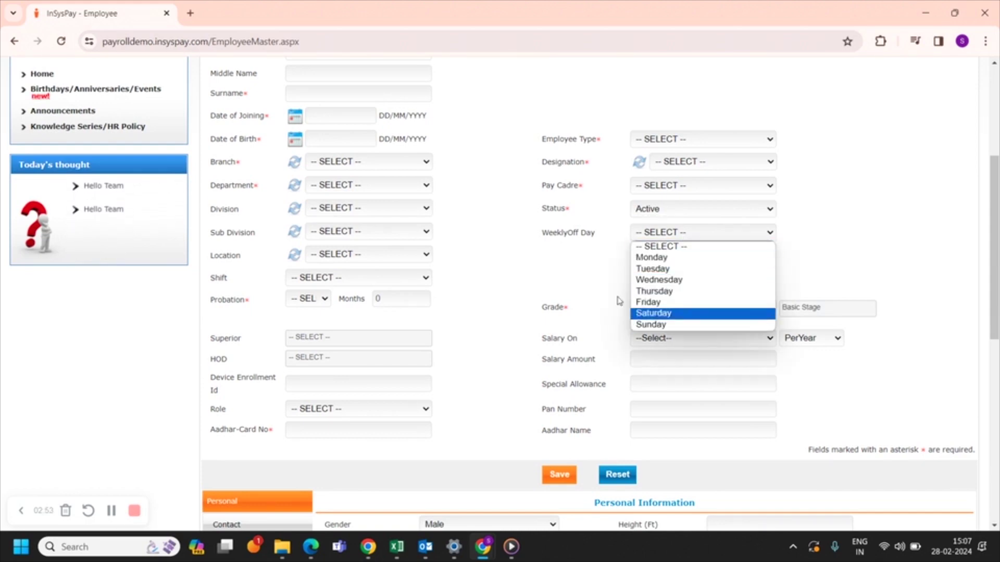
click(598, 282)
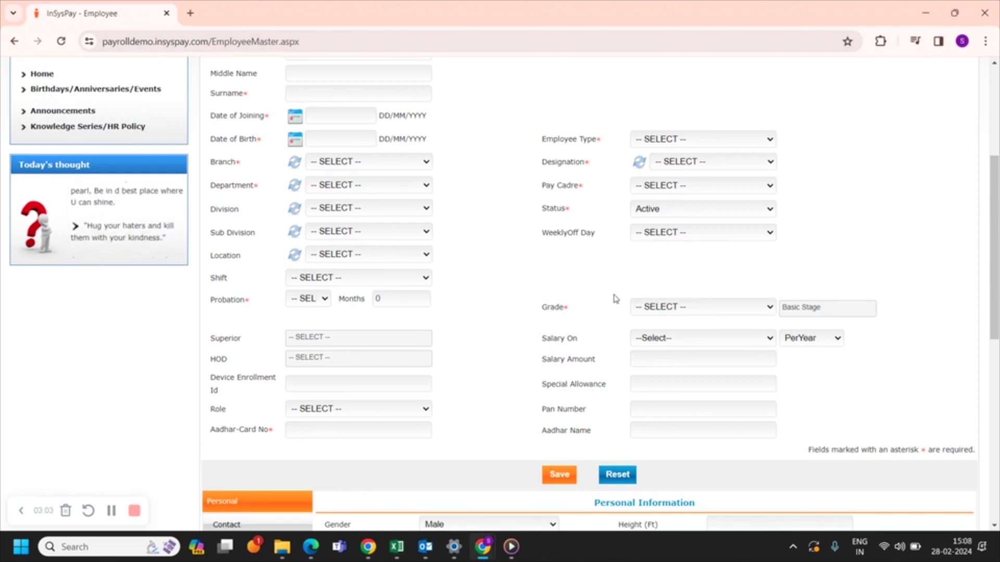
Set the employee's Salary On basis to CTC with the PerMonth period.
click(721, 344)
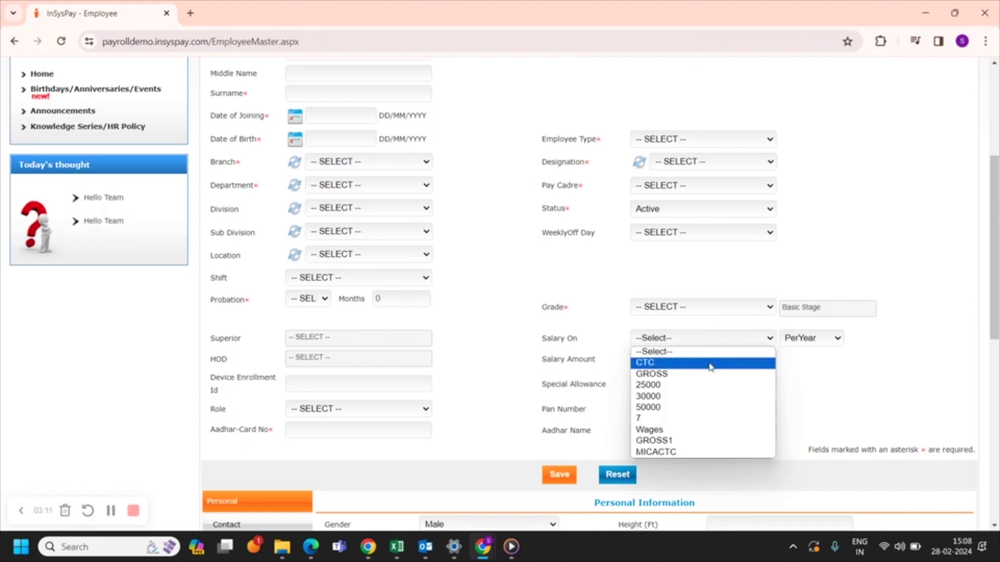
click(711, 363)
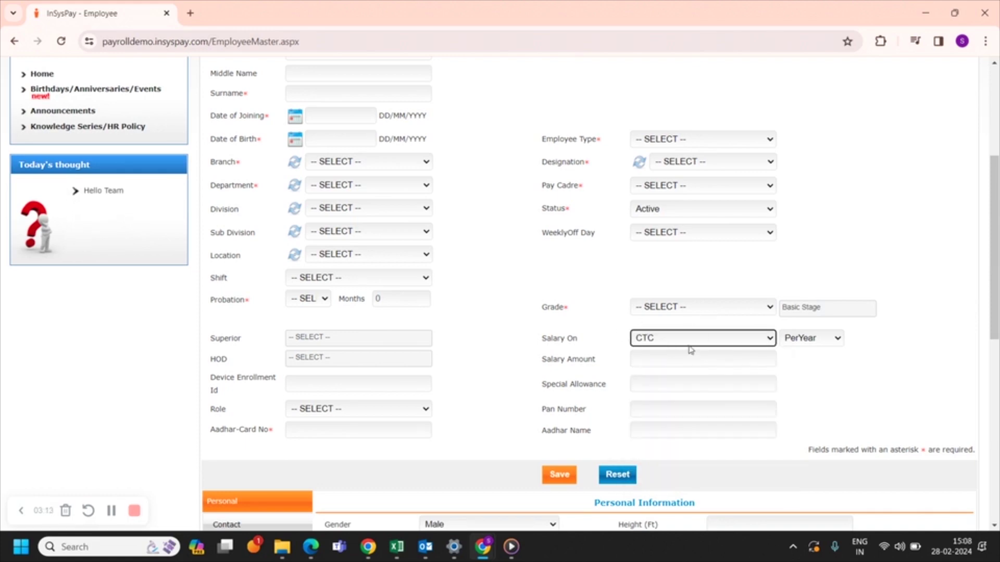
click(656, 354)
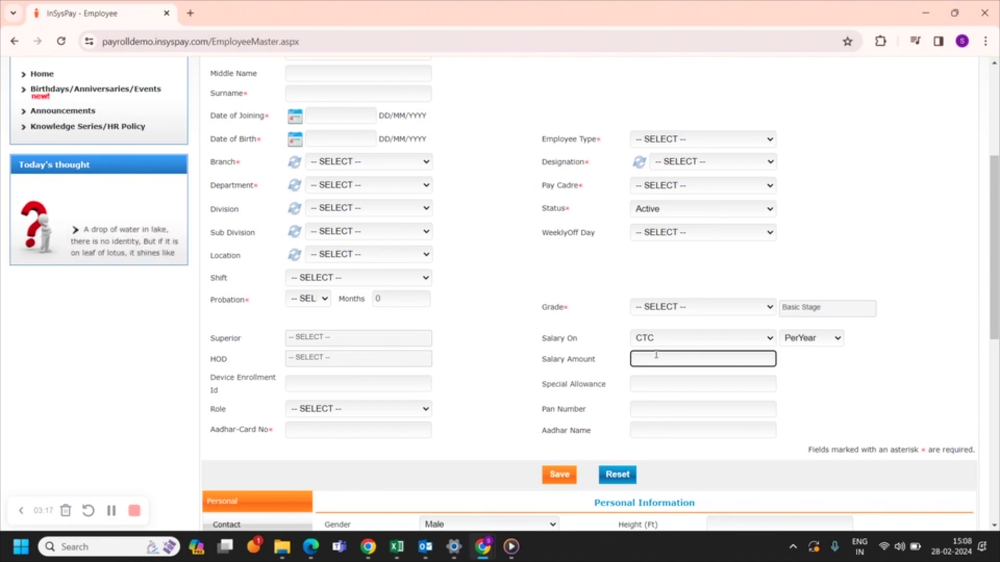
click(809, 340)
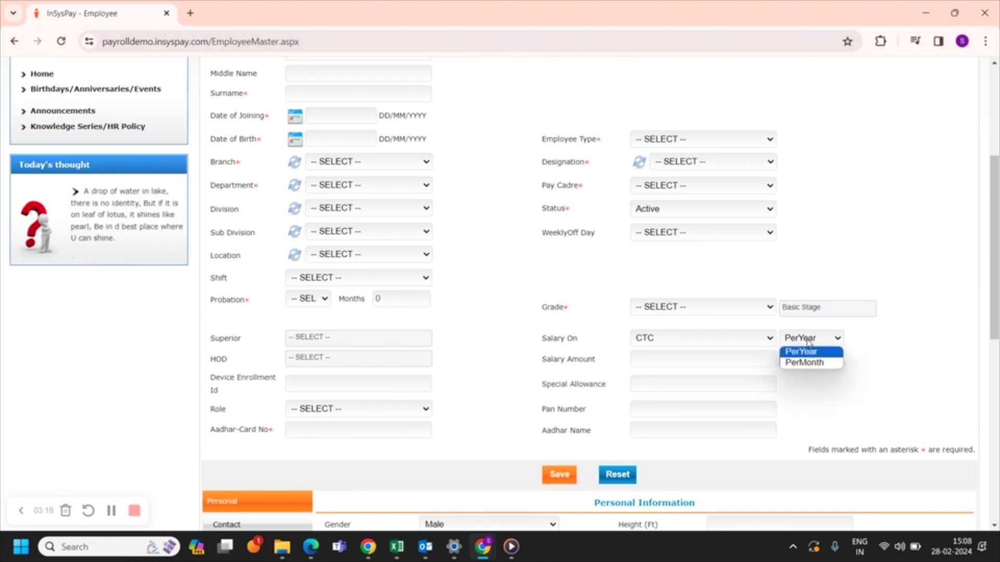
click(826, 363)
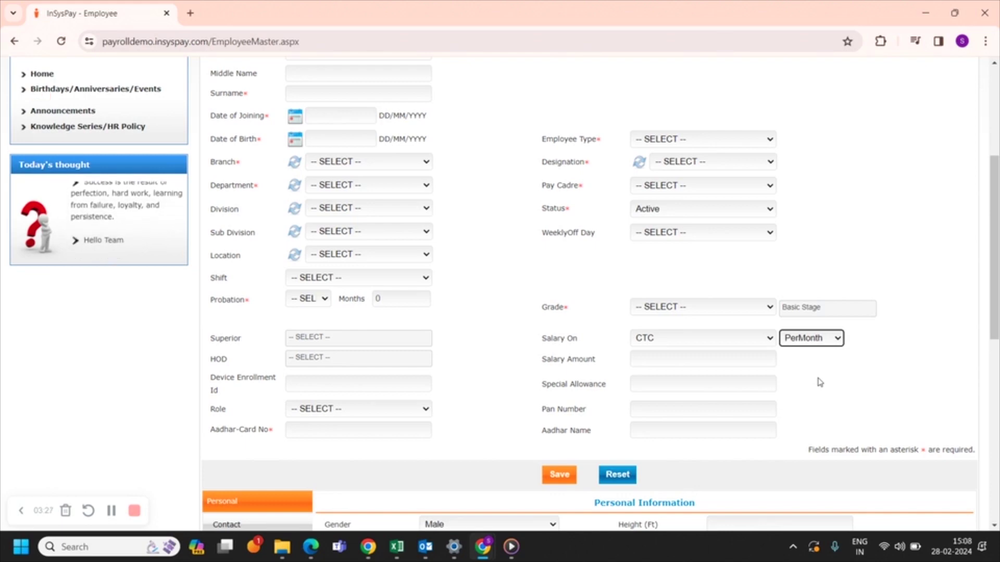
Review the fields of the Personal Information and Family Information sections below the employee details.
scroll(816, 380, down, 1)
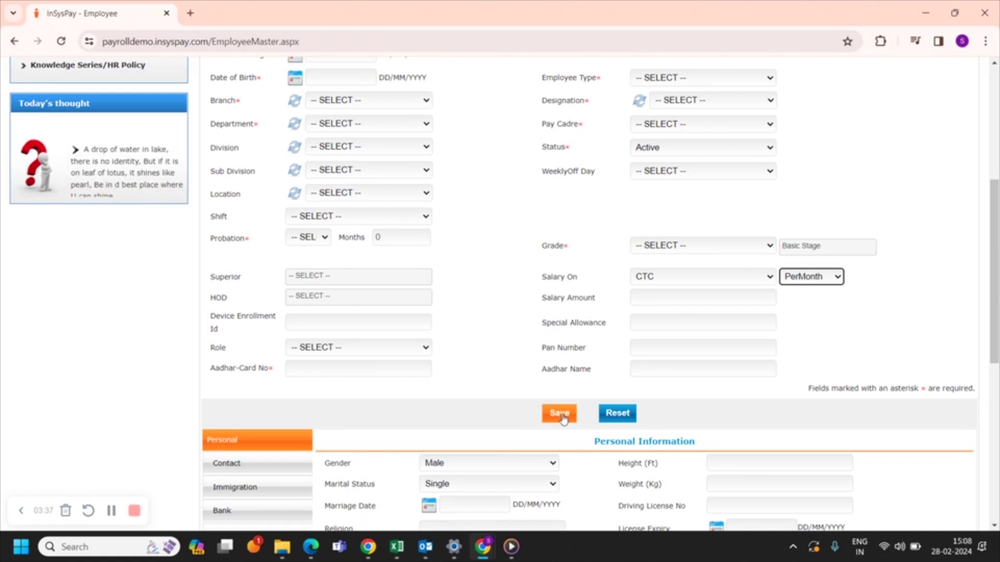
scroll(495, 298, down, 5)
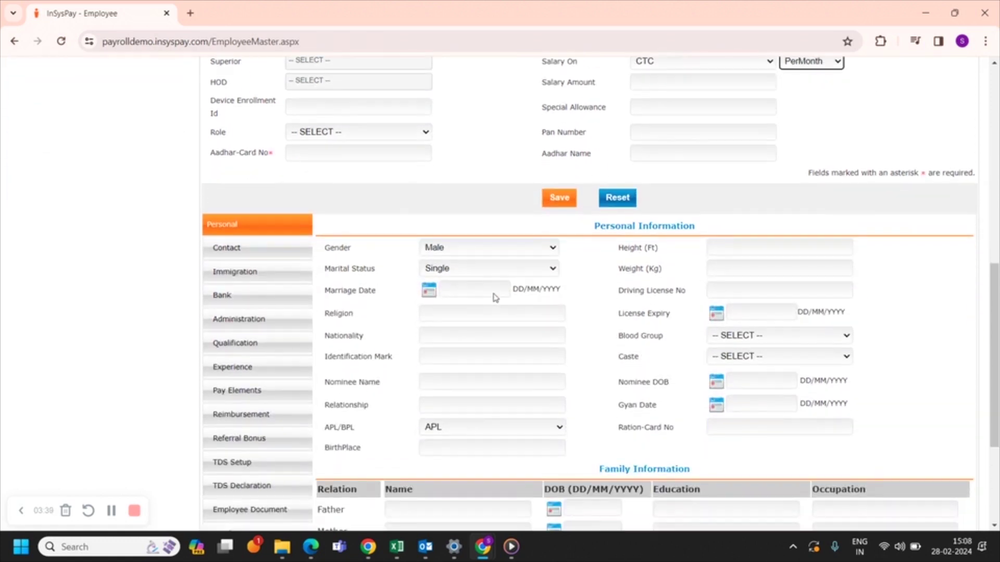
scroll(494, 294, down, 1)
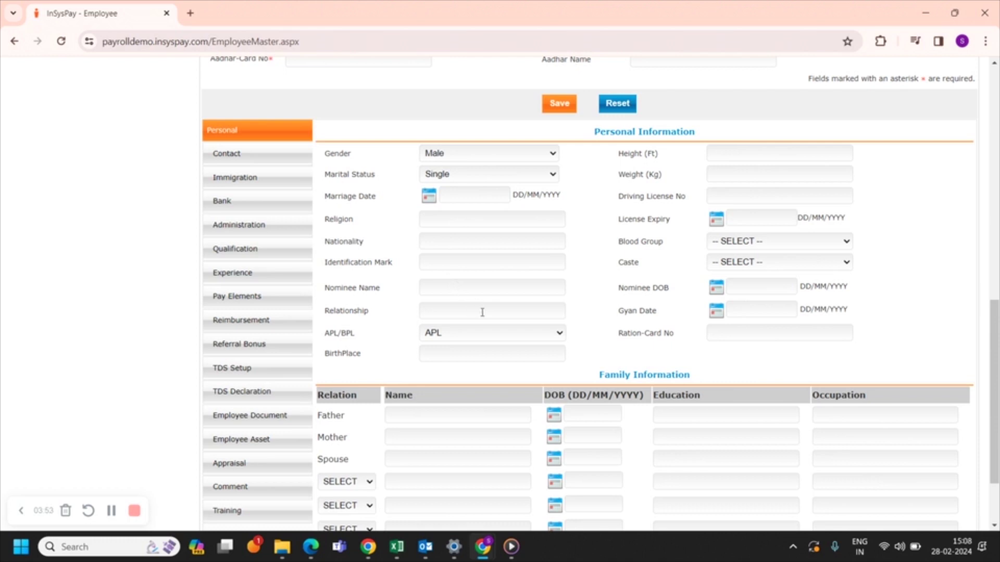
scroll(482, 312, down, 3)
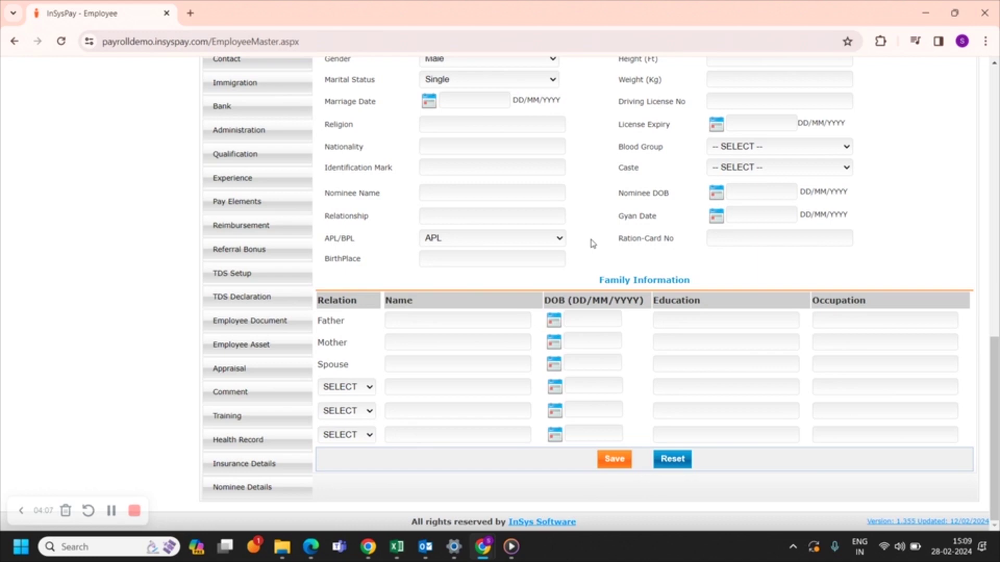
scroll(593, 243, up, 2)
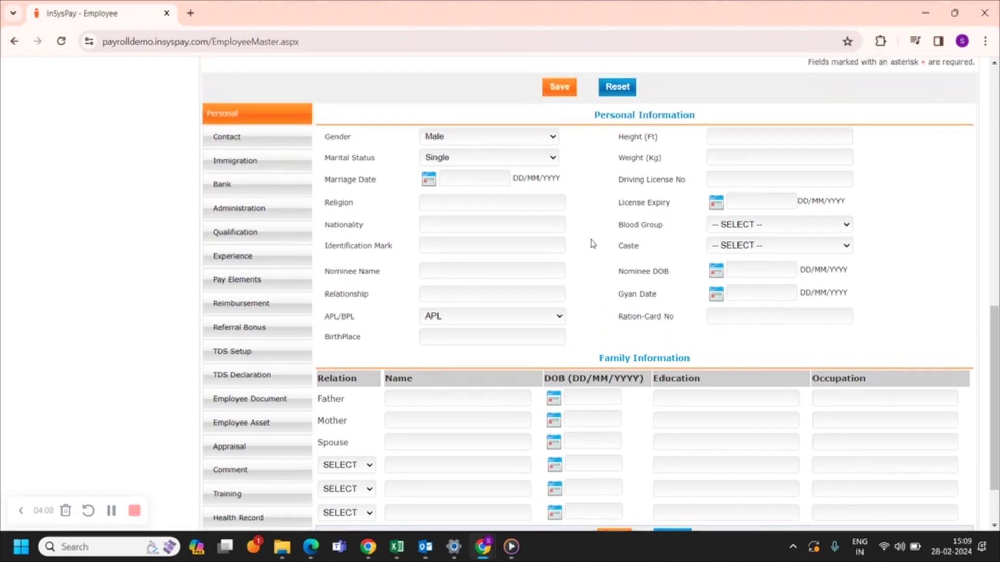
scroll(593, 244, down, 2)
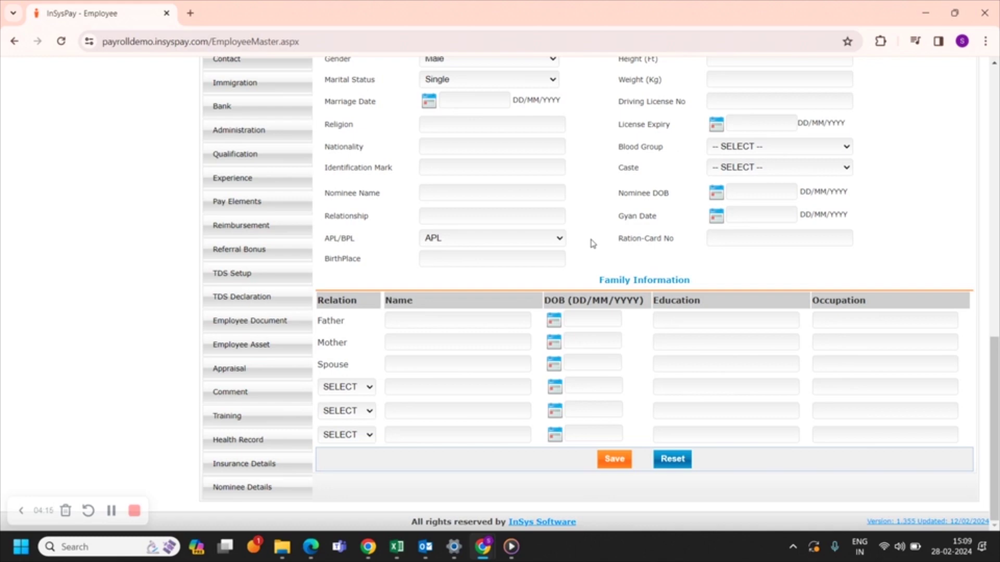
scroll(593, 244, up, 2)
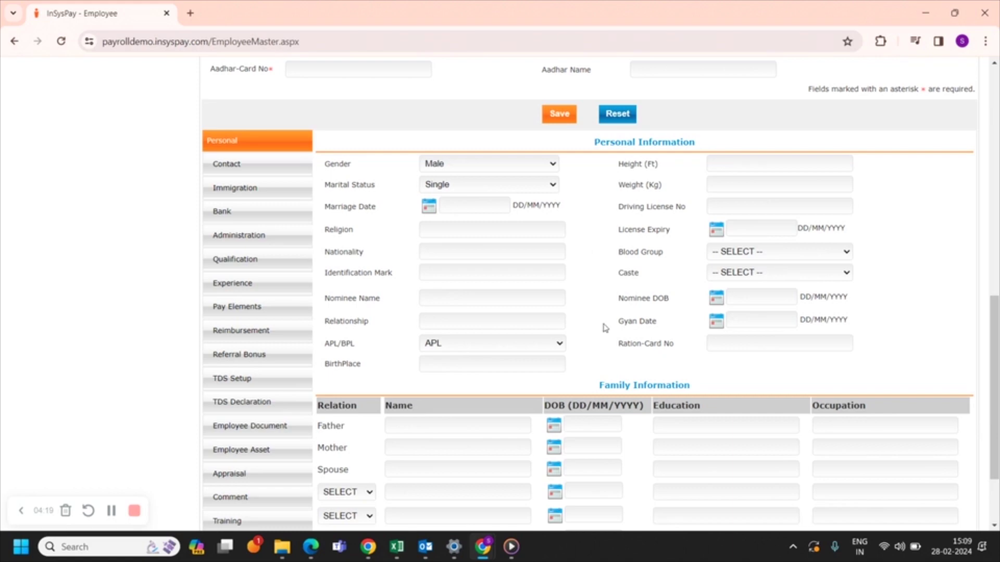
Review the employee's Contact Information fields, including present and permanent address, and the Immigration Information section.
click(274, 164)
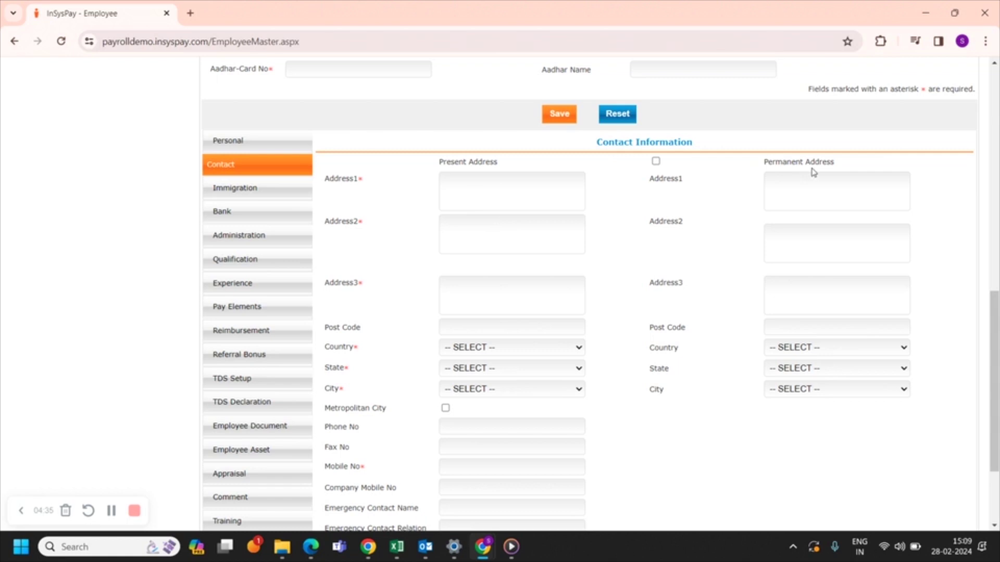
scroll(561, 285, down, 2)
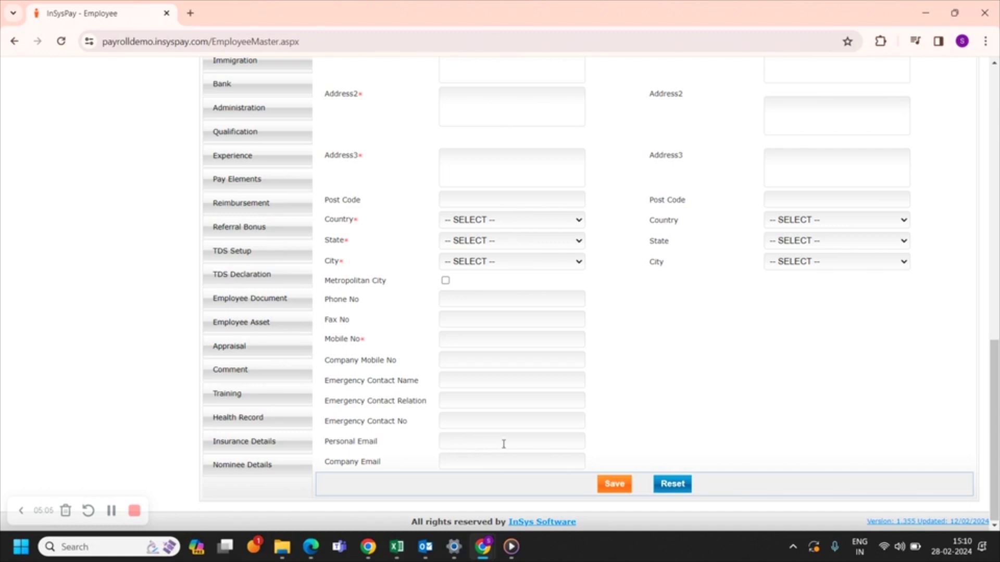
scroll(504, 444, up, 2)
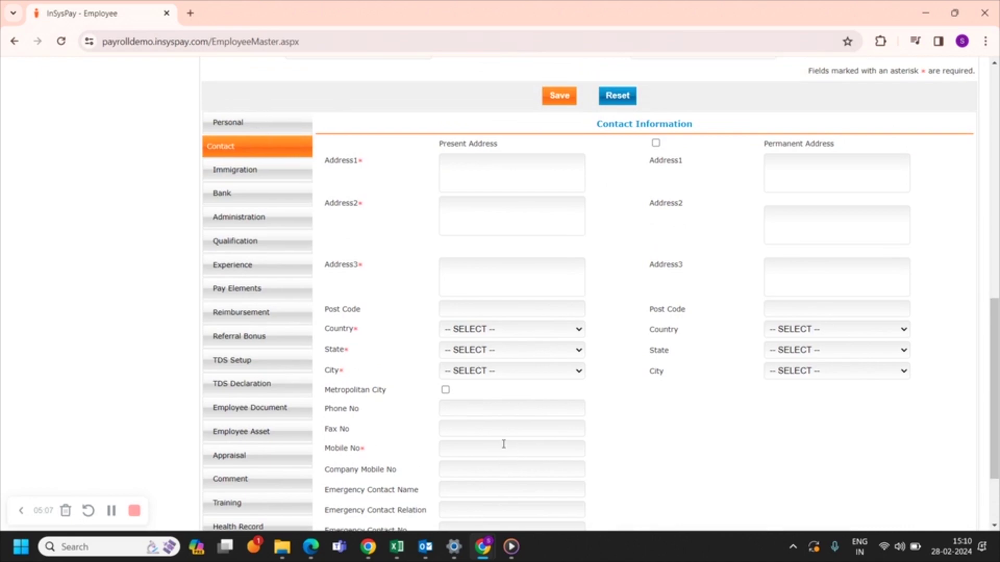
click(248, 170)
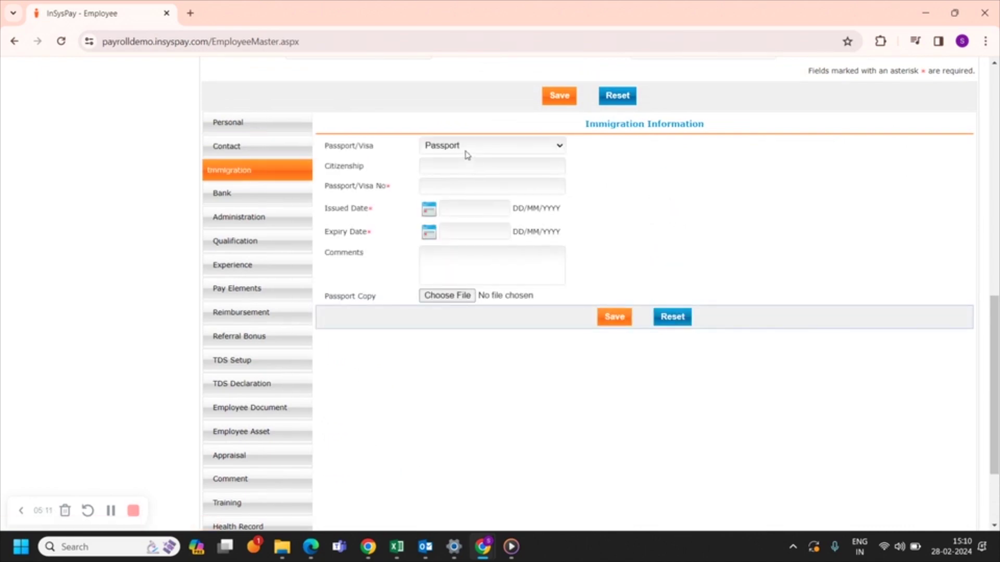
Open the employee's Bank Information section and examine the Payment Method and Bank Name choices under Bank Details1, leaving both unselected.
click(267, 202)
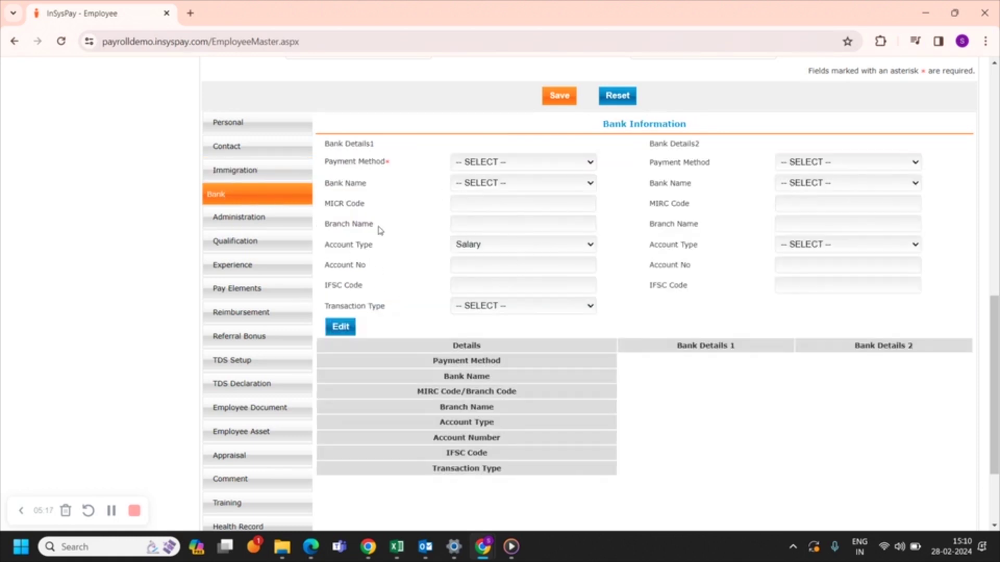
click(504, 166)
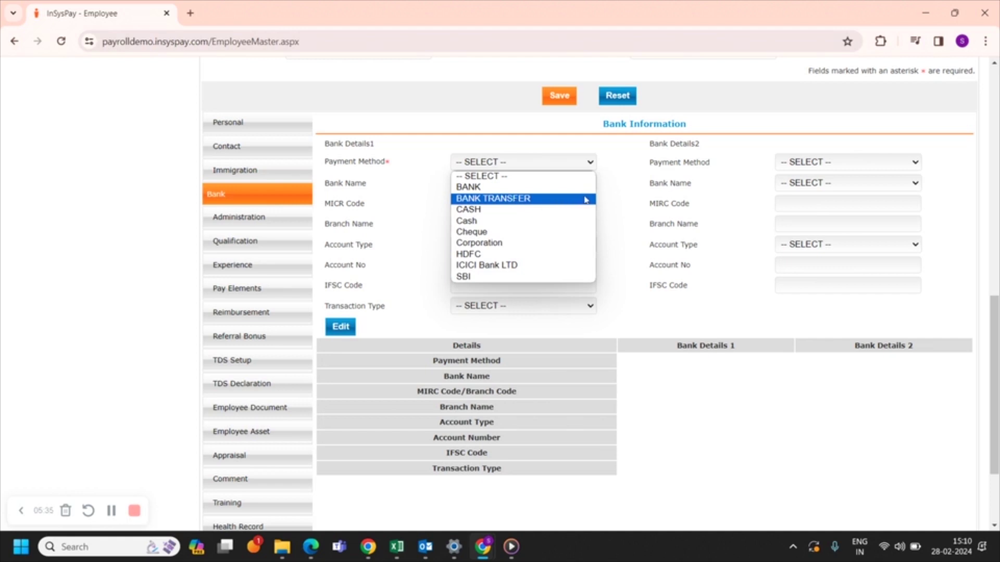
click(615, 206)
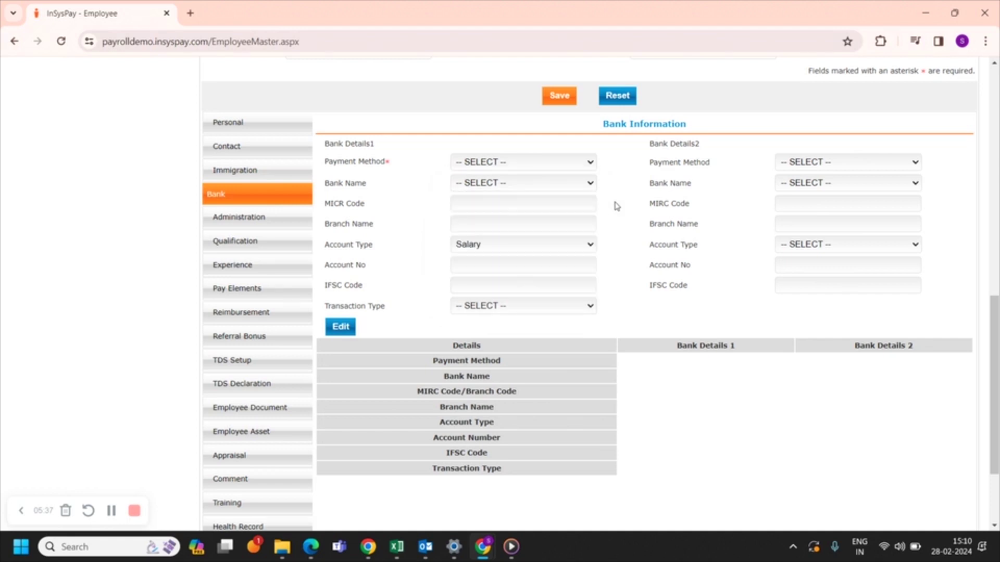
click(498, 184)
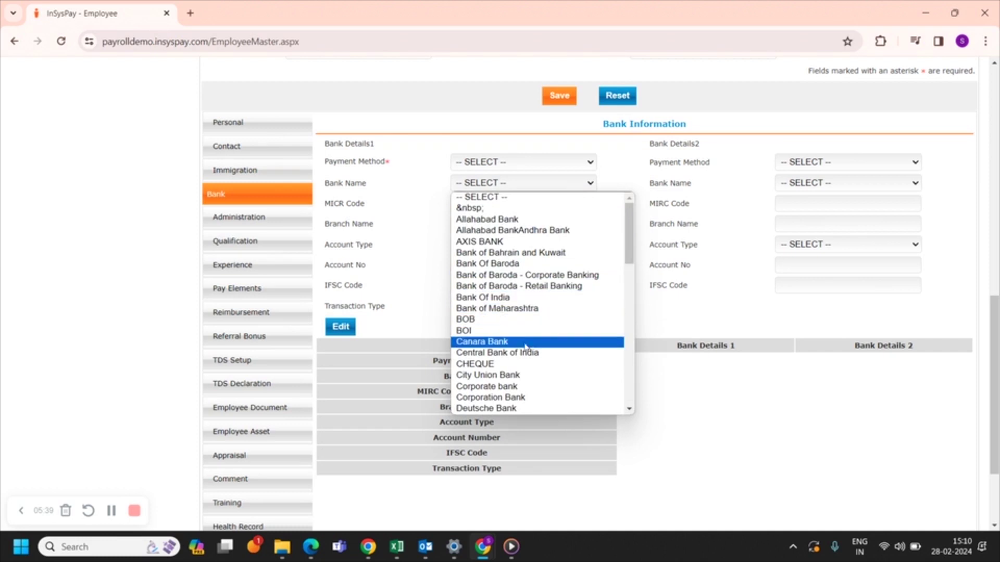
scroll(527, 352, down, 6)
scroll(527, 352, down, 3)
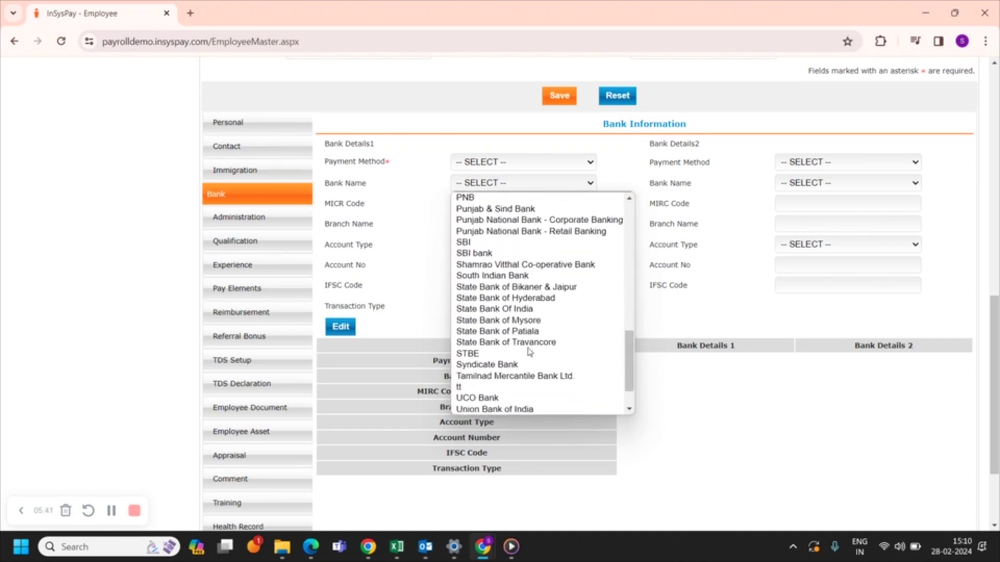
click(721, 421)
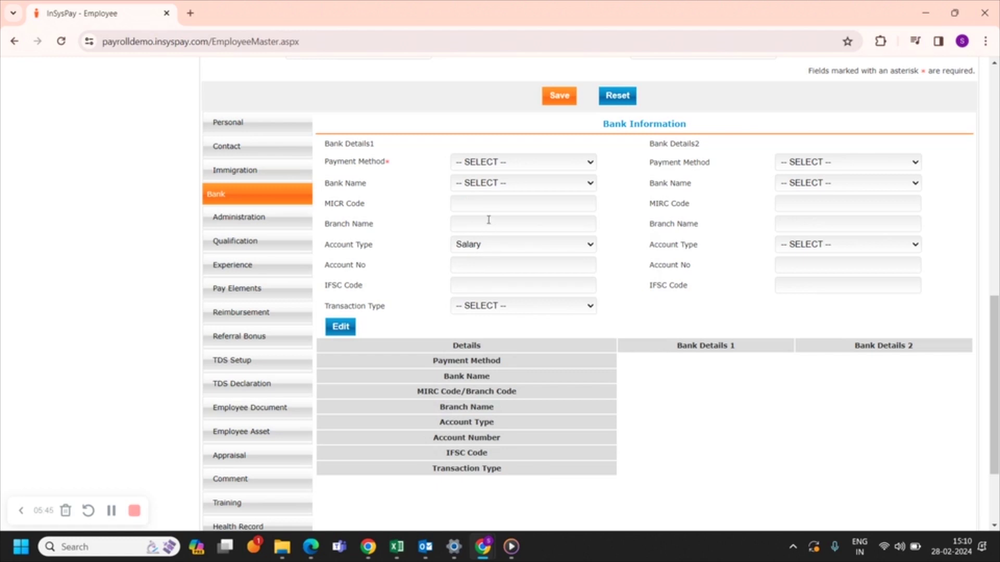
Examine the Account Type and Transaction Type choices under Bank Details1 without changing either selection.
click(493, 248)
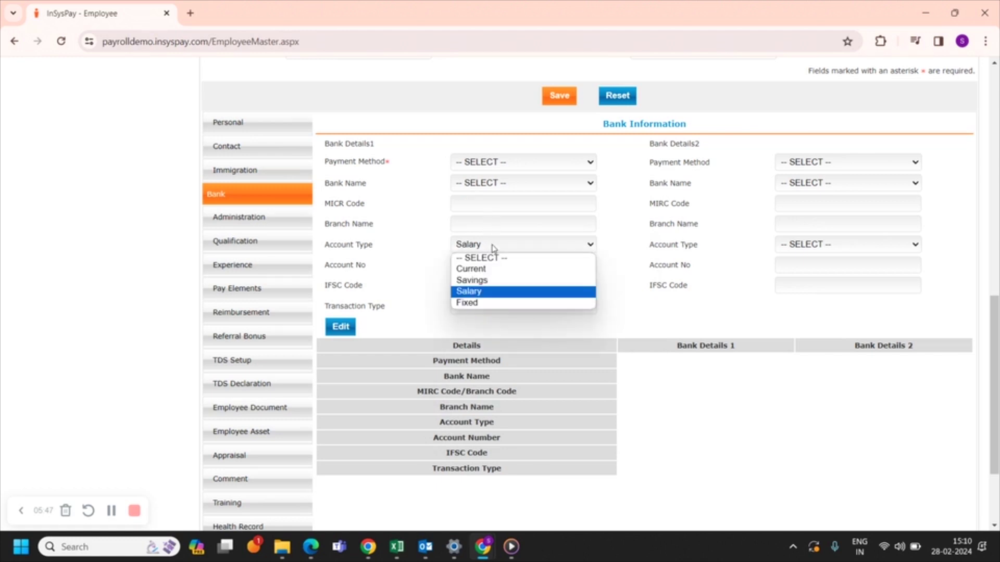
click(493, 248)
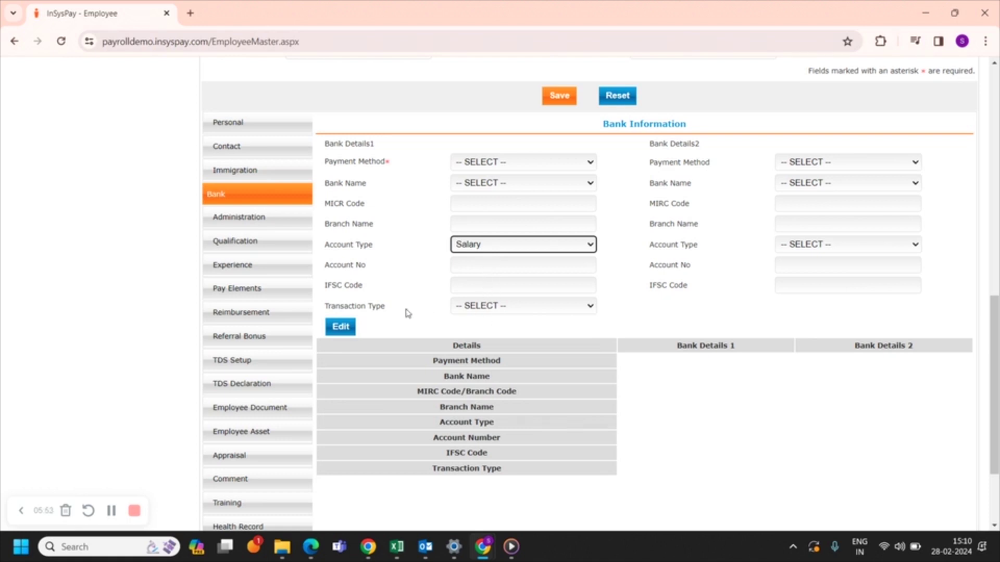
click(485, 309)
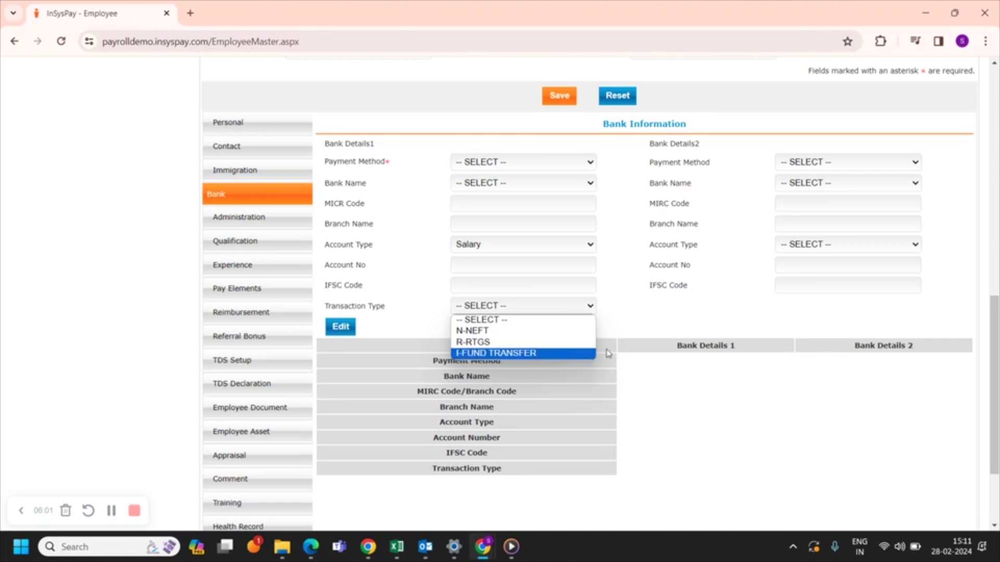
click(640, 328)
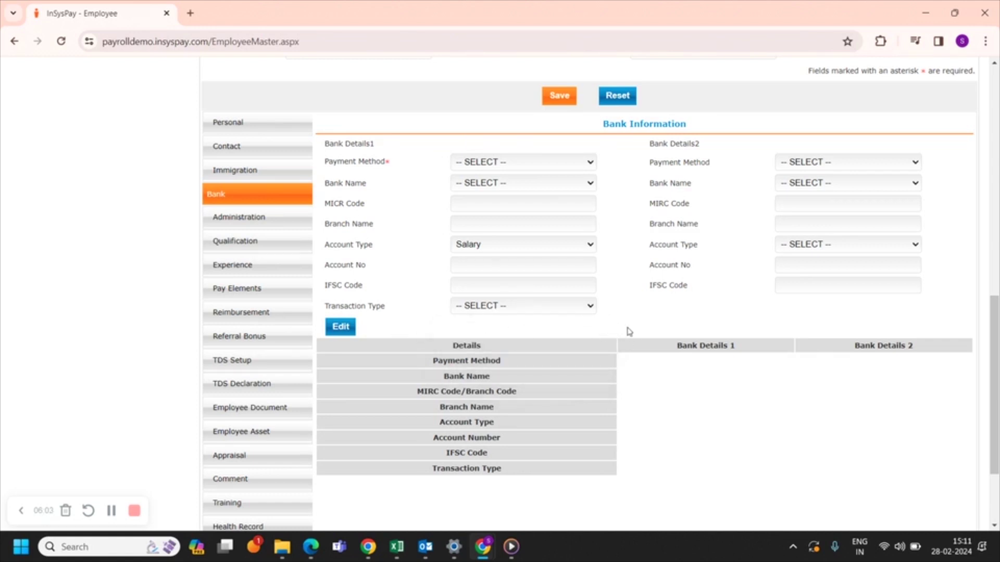
Set the Salary Structure to CTC in the employee's Administrative Information.
click(262, 223)
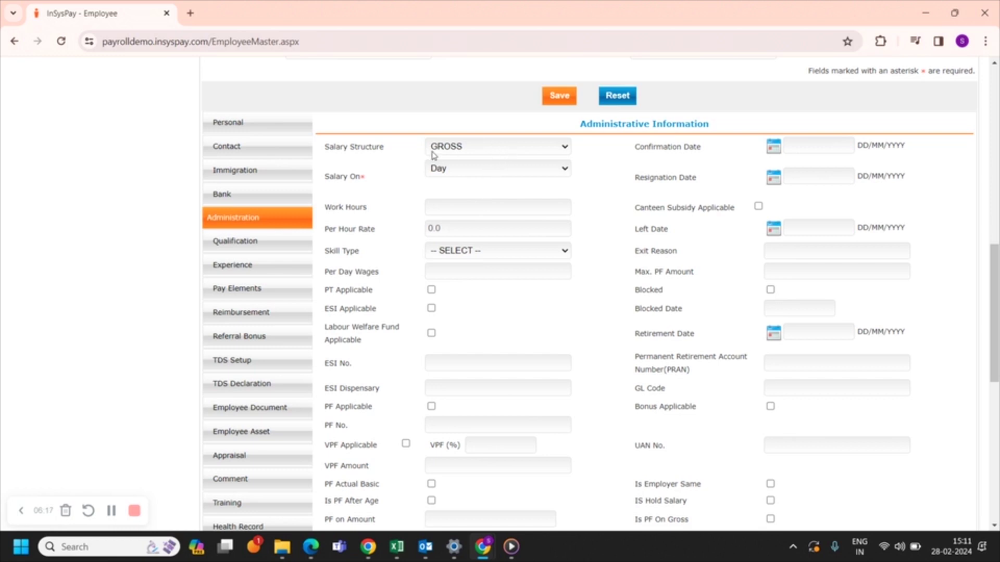
click(473, 148)
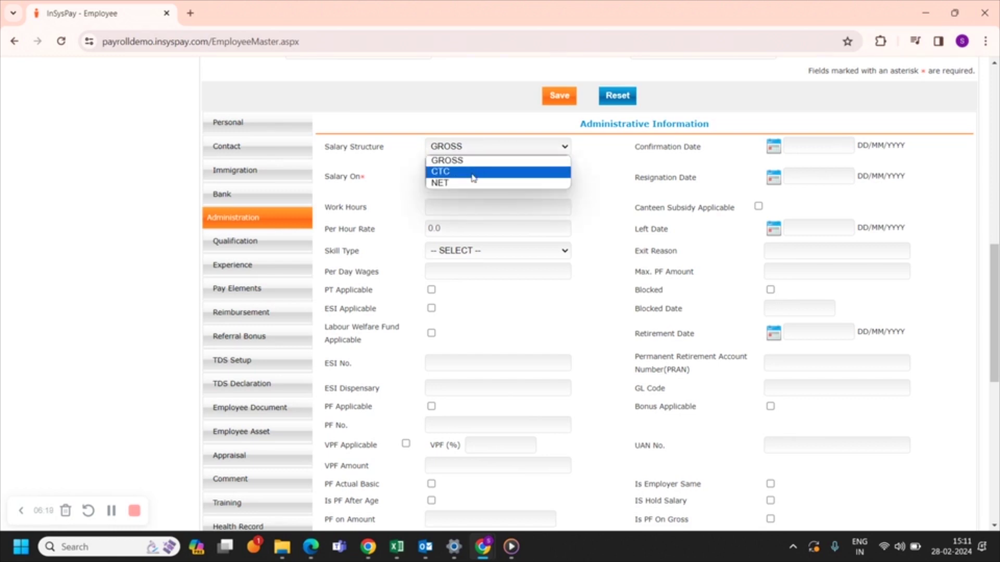
click(473, 172)
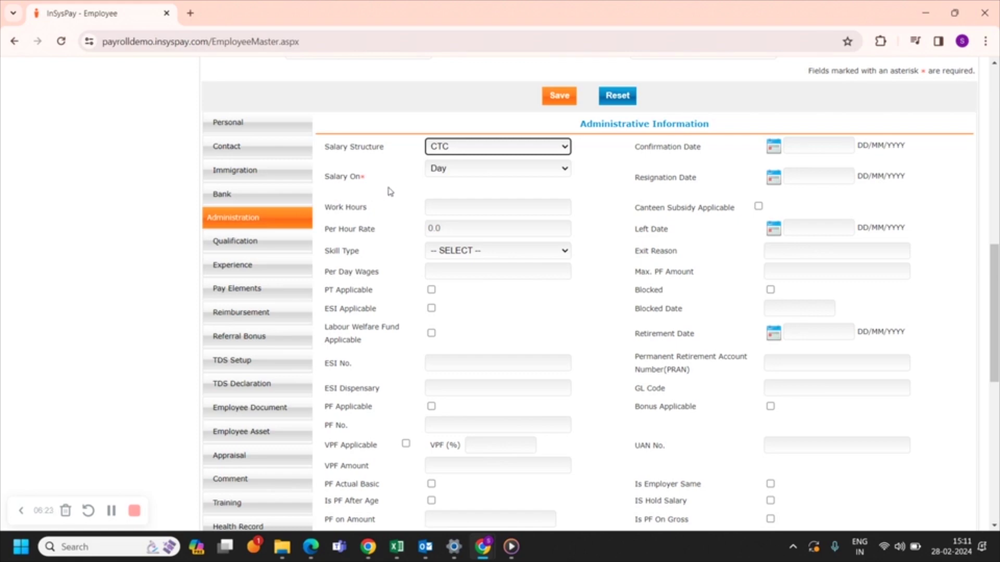
Examine the Salary On choices and the related Work Hours and Per Hour Rate fields without changing any of them.
click(465, 168)
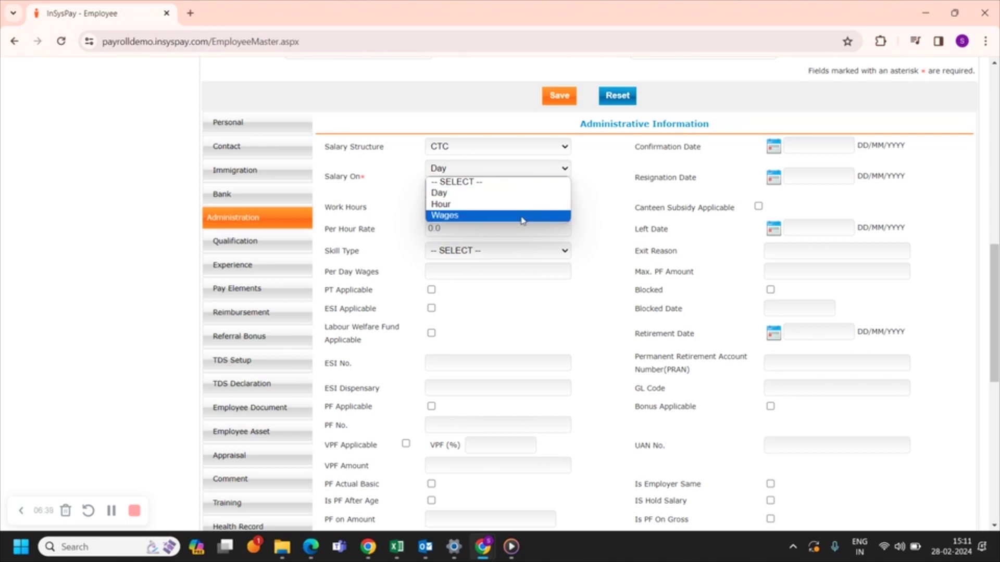
click(392, 191)
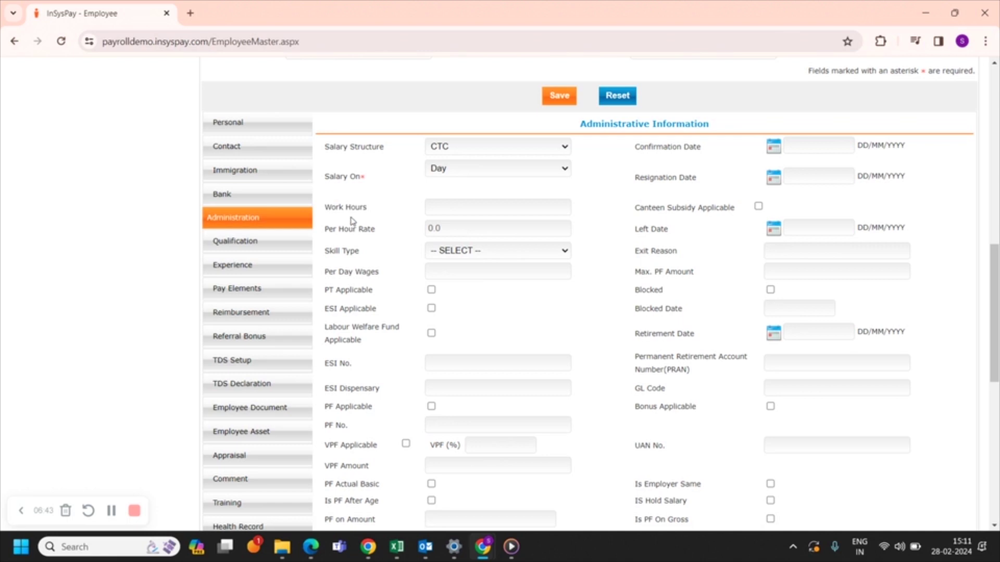
click(464, 173)
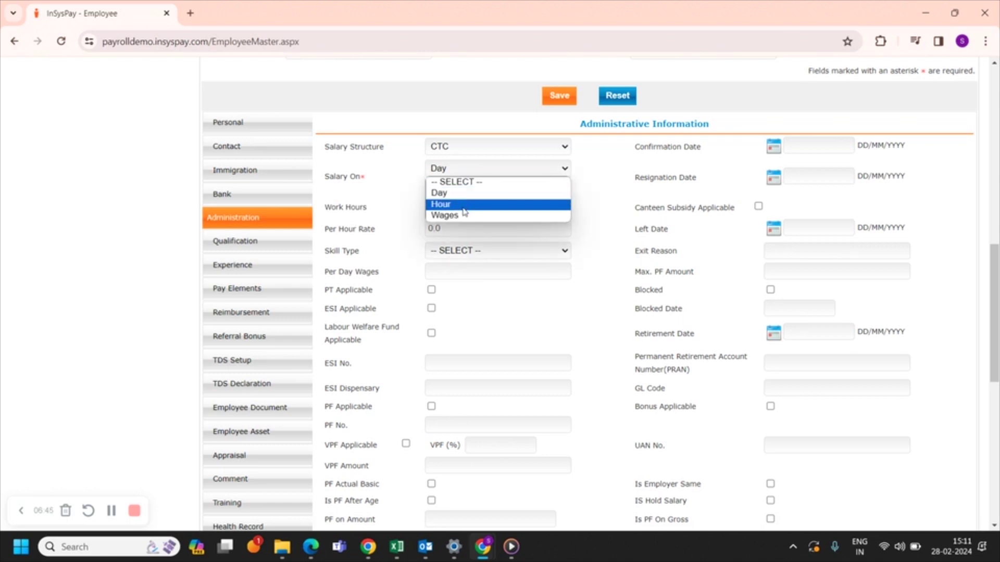
click(364, 208)
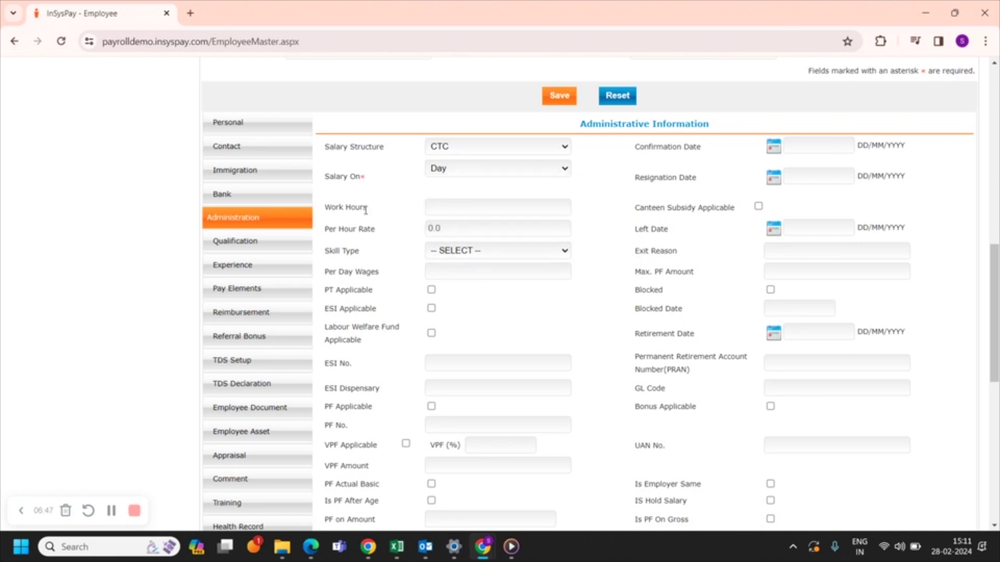
click(464, 207)
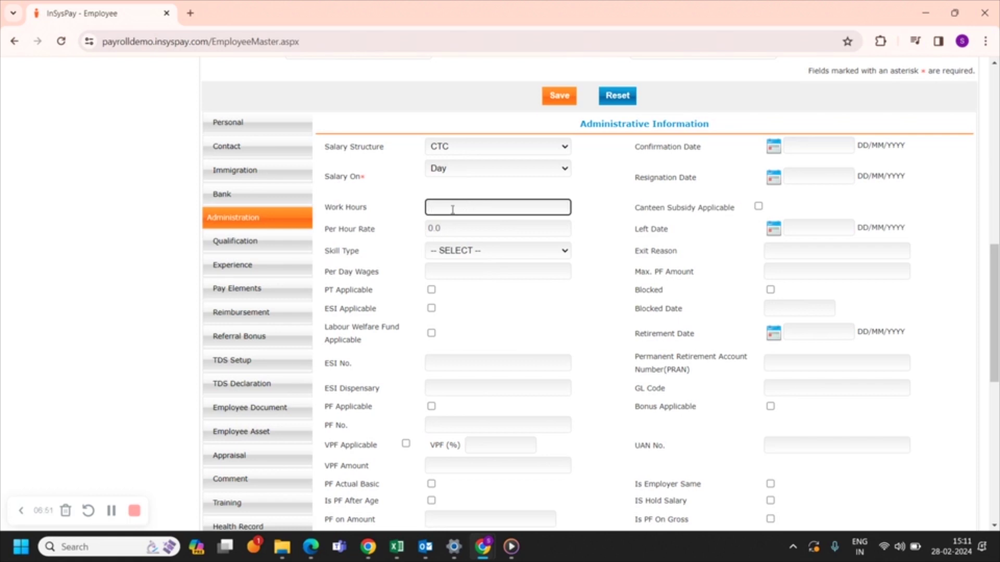
click(455, 233)
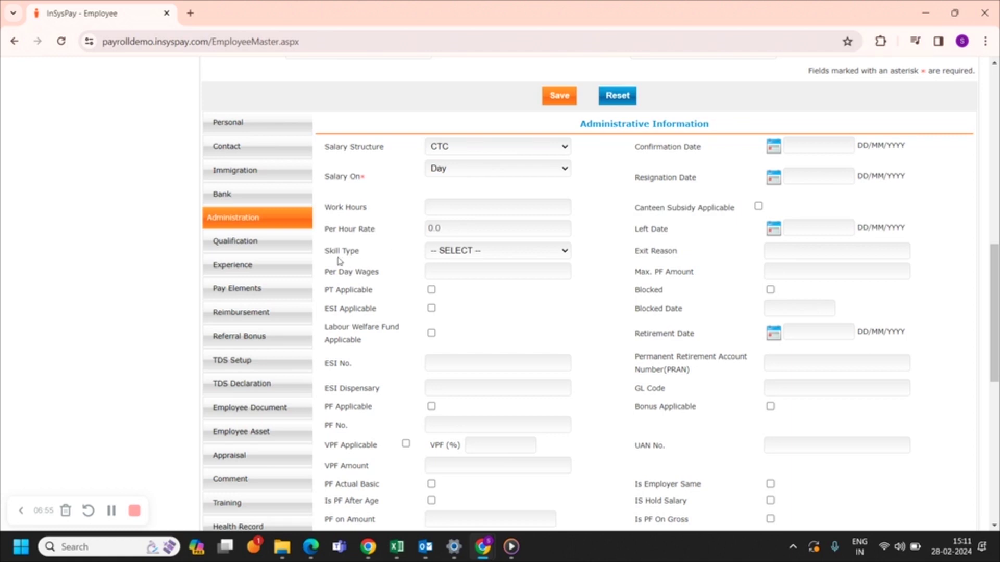
Examine the Skill Type choices and the Per Day Wages field in the Administrative Information, leaving both unfilled.
click(475, 251)
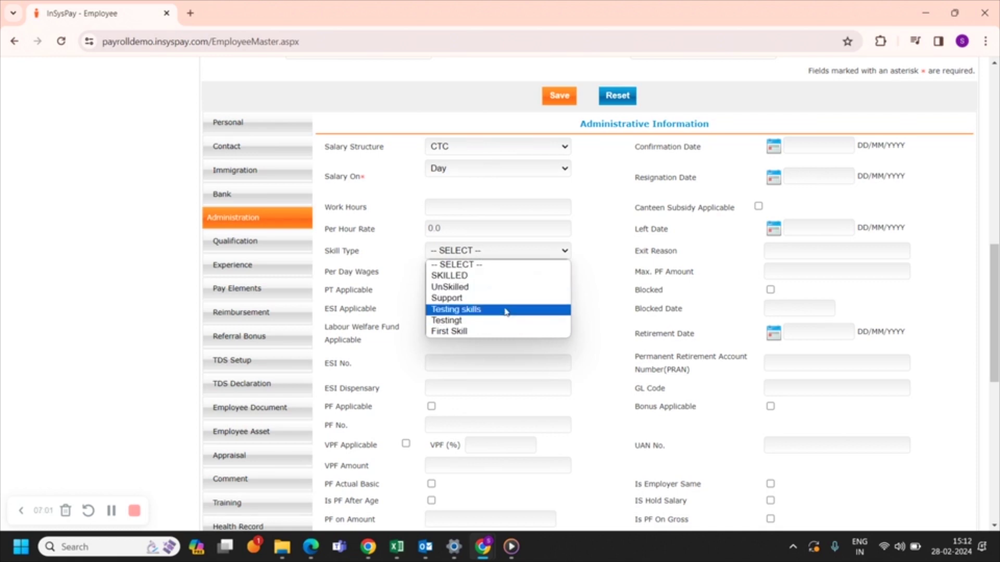
click(624, 319)
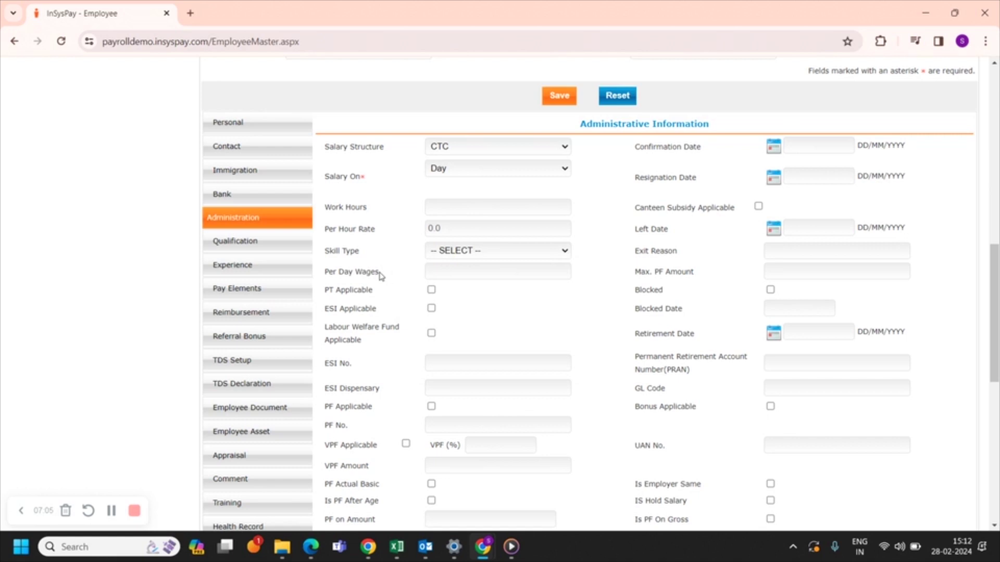
click(443, 272)
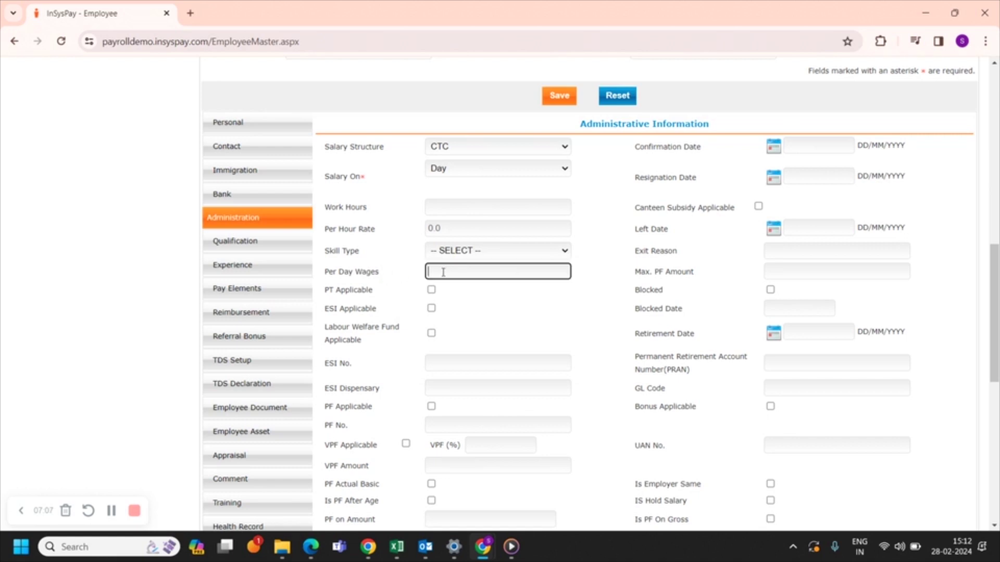
click(468, 335)
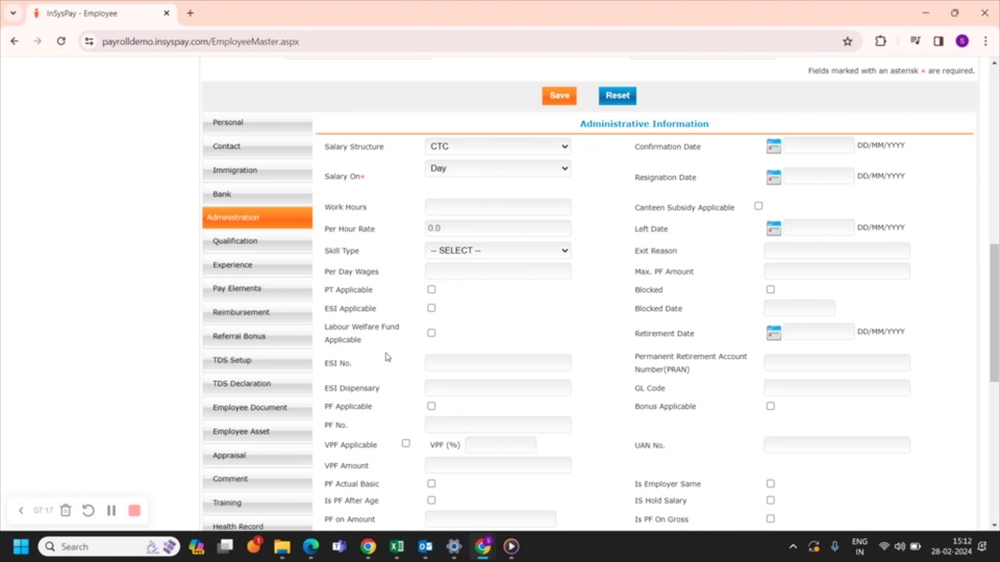
Review the remaining Administrative Information fields, from the ESI, PF, overtime and gratuity settings down to the attendance options and SAP Details.
scroll(391, 366, down, 2)
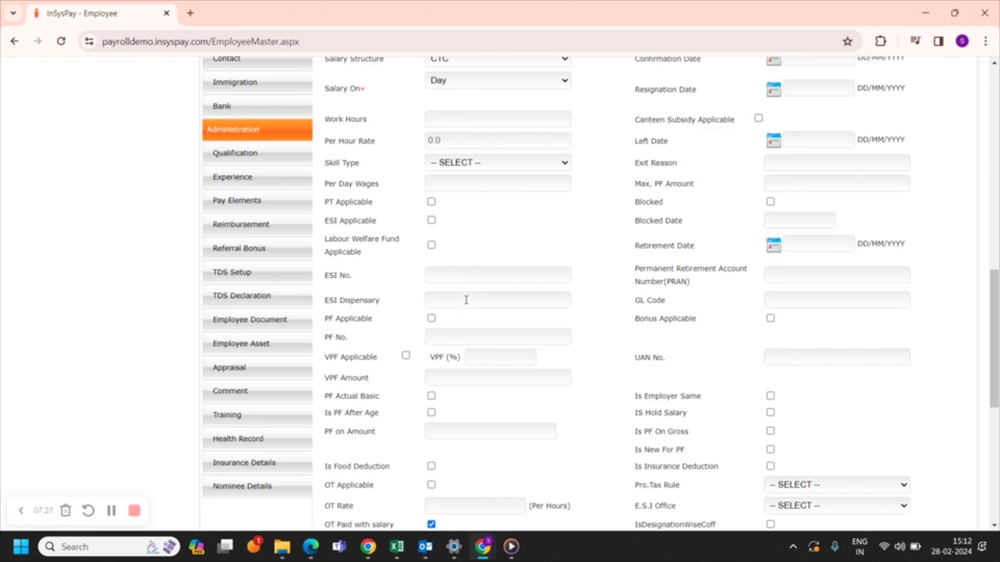
scroll(466, 300, down, 1)
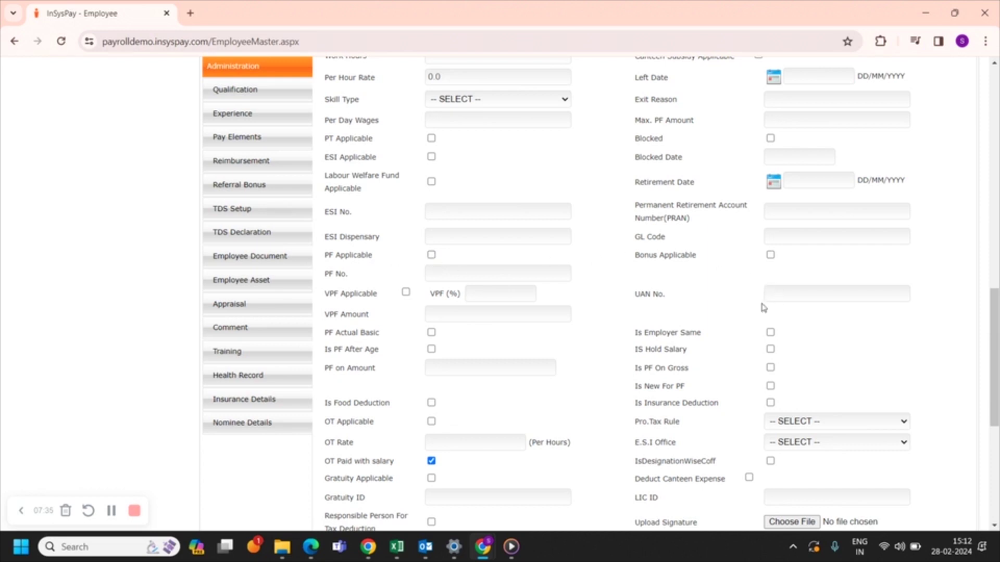
click(774, 293)
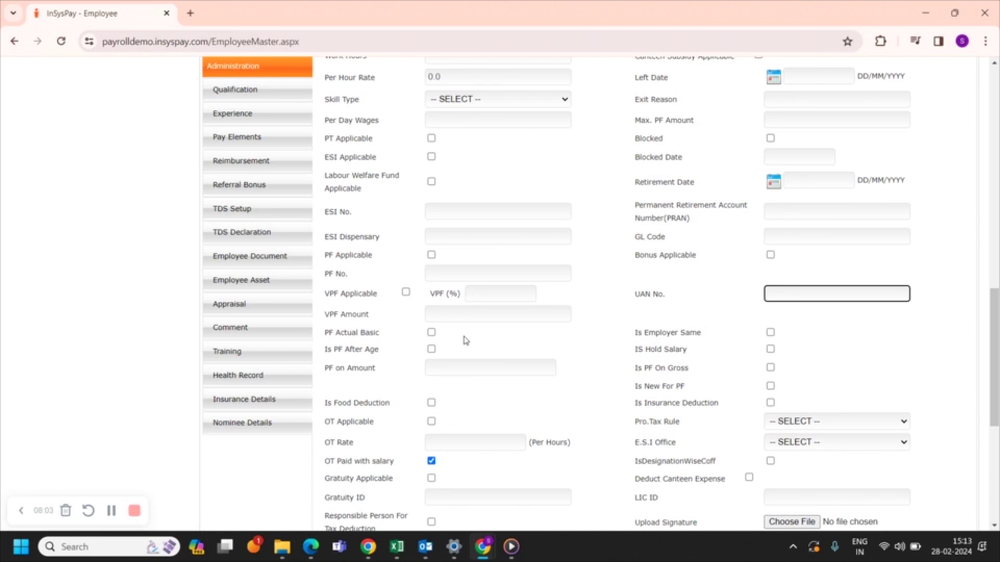
click(392, 357)
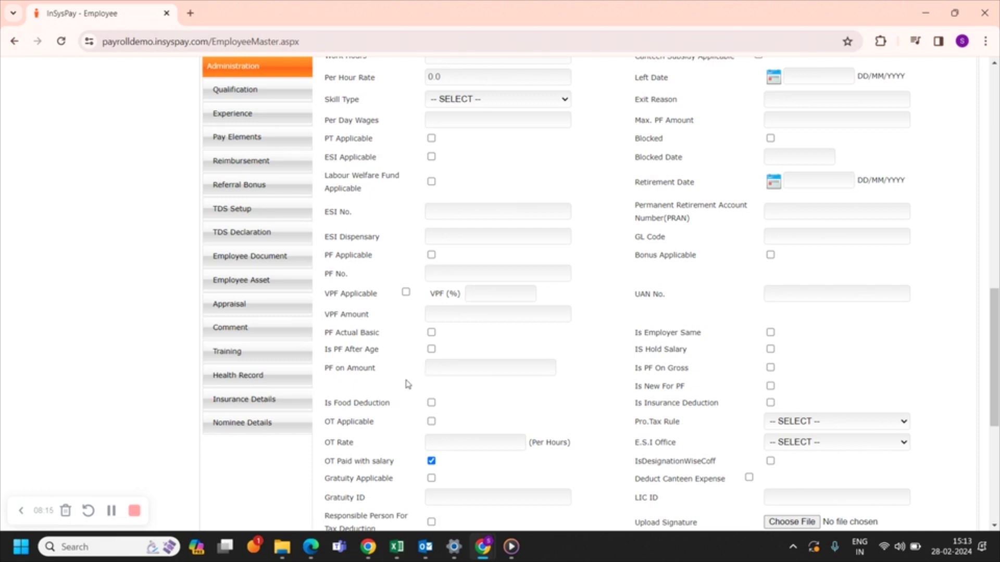
scroll(411, 372, down, 1)
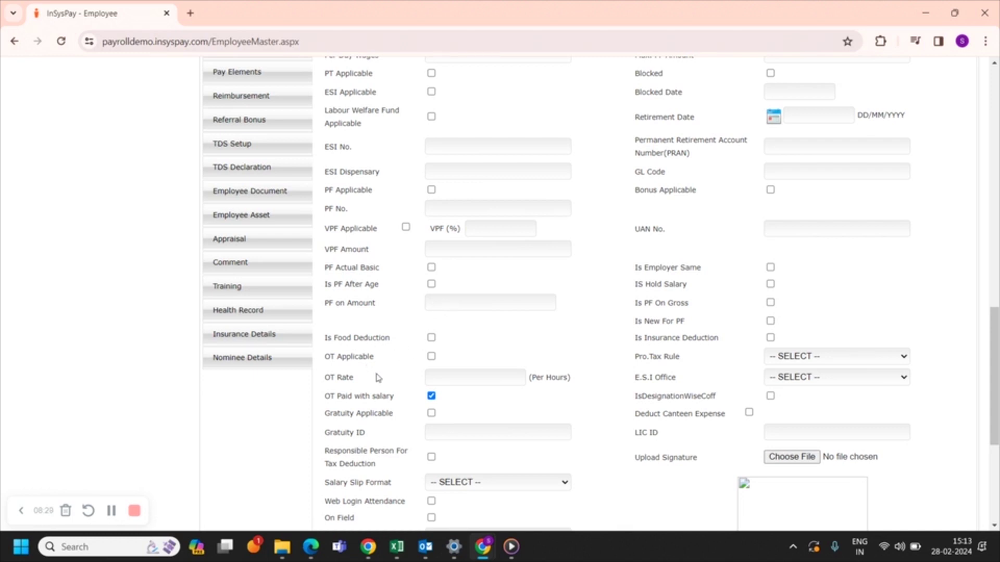
scroll(383, 381, down, 1)
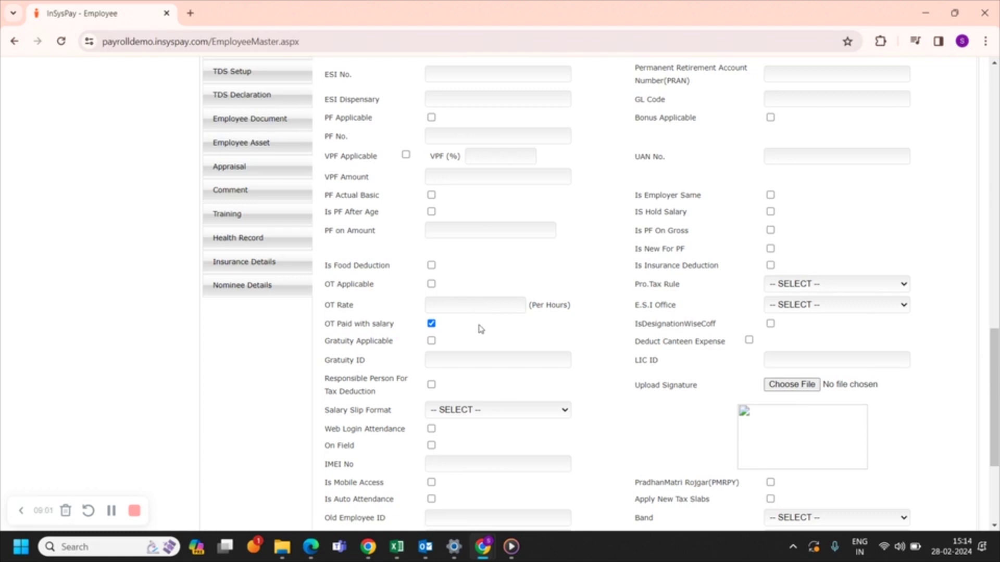
scroll(480, 328, down, 1)
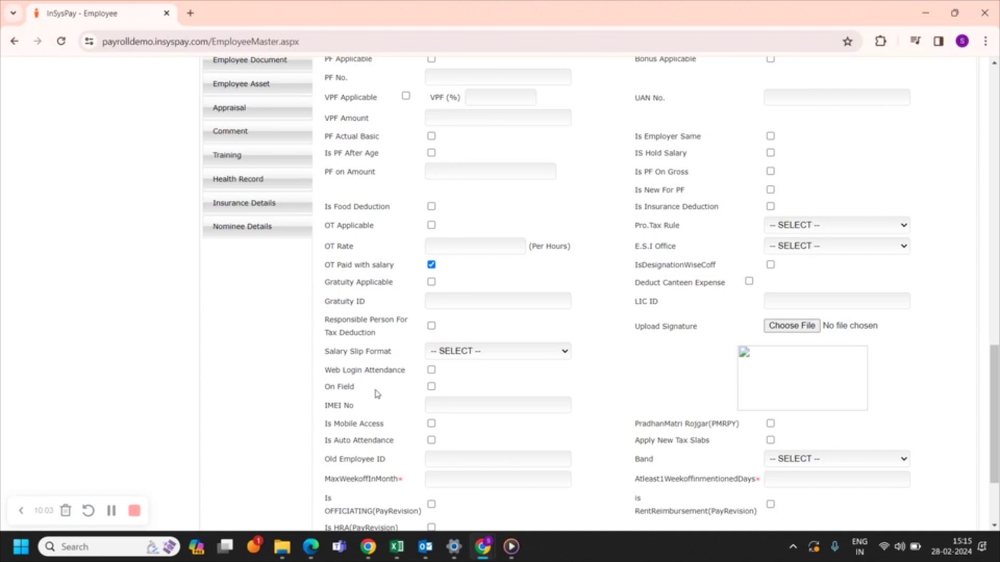
scroll(398, 404, down, 1)
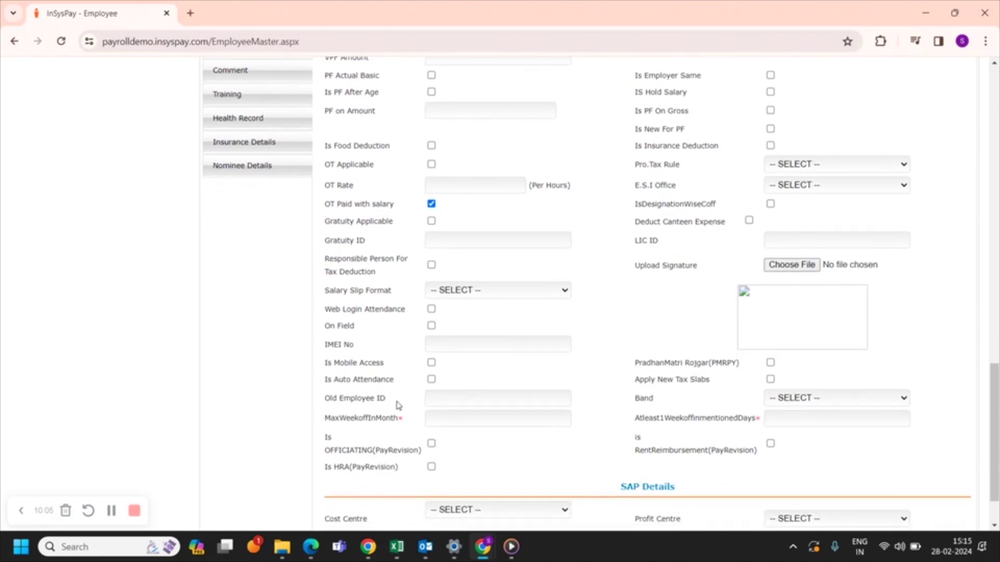
scroll(397, 405, down, 1)
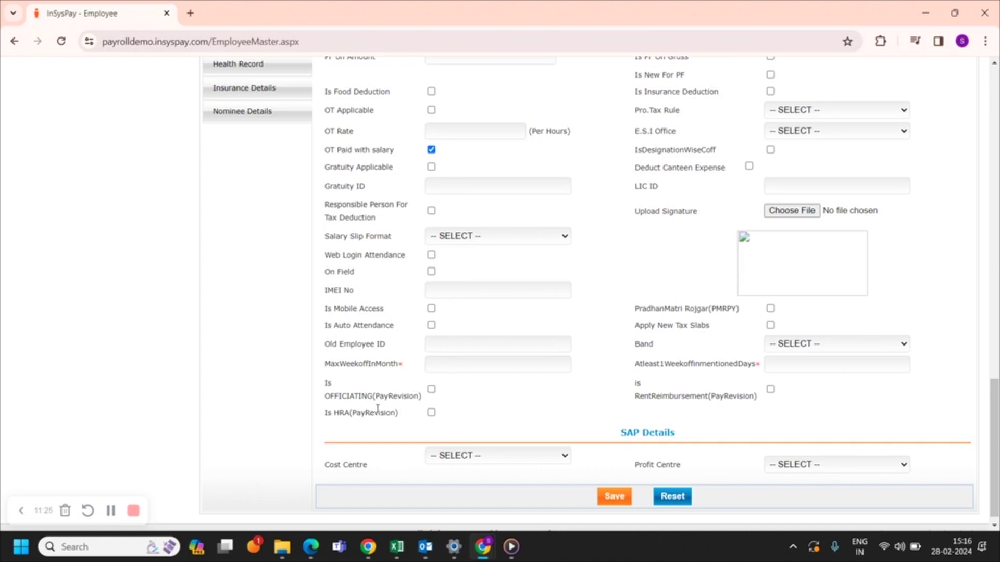
Review the Administrative Information fields from the confirmation, resignation and left dates down to retirement, PRAN, GL Code, bonus and UAN.
scroll(467, 400, up, 6)
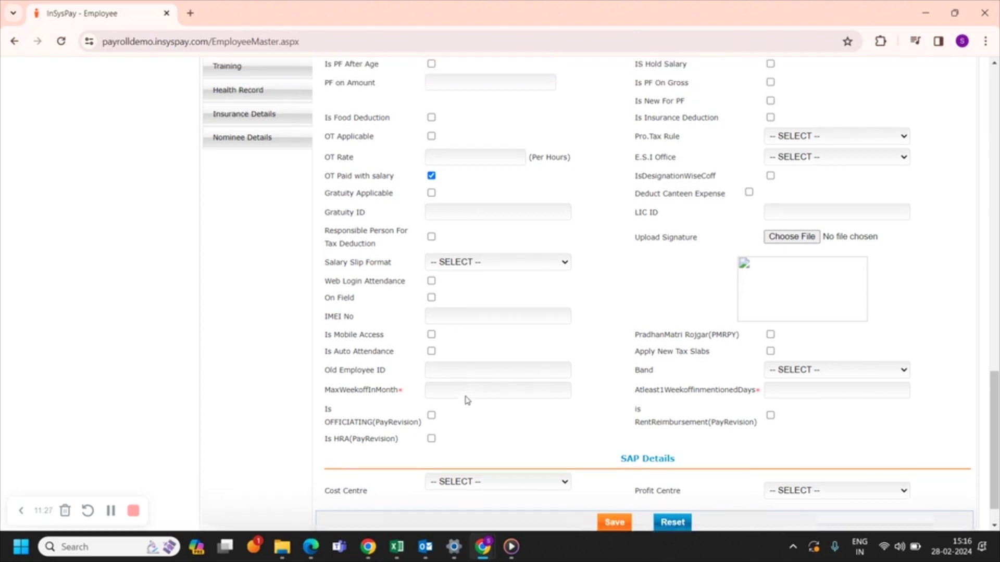
scroll(466, 398, up, 3)
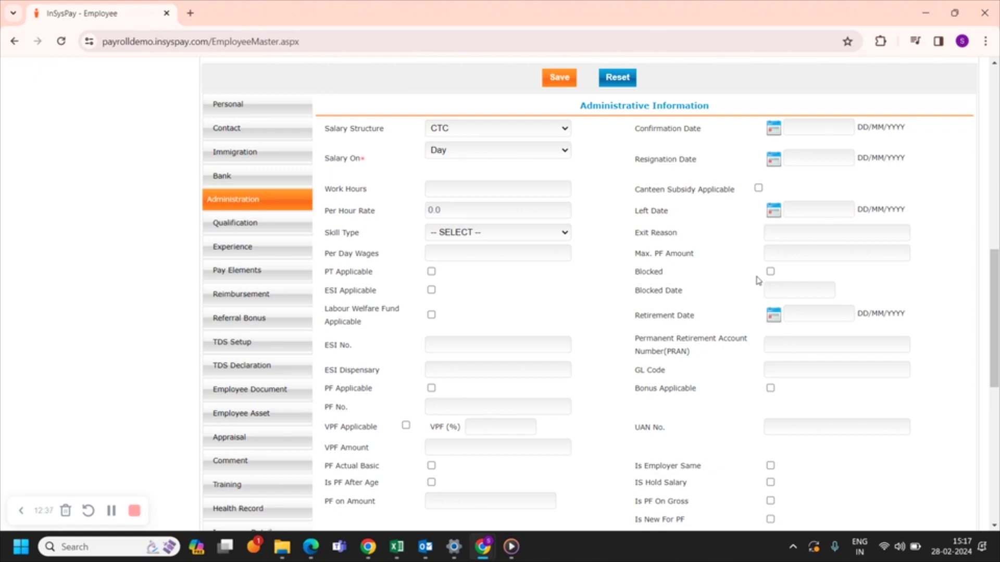
scroll(717, 328, down, 1)
scroll(717, 328, down, 1)
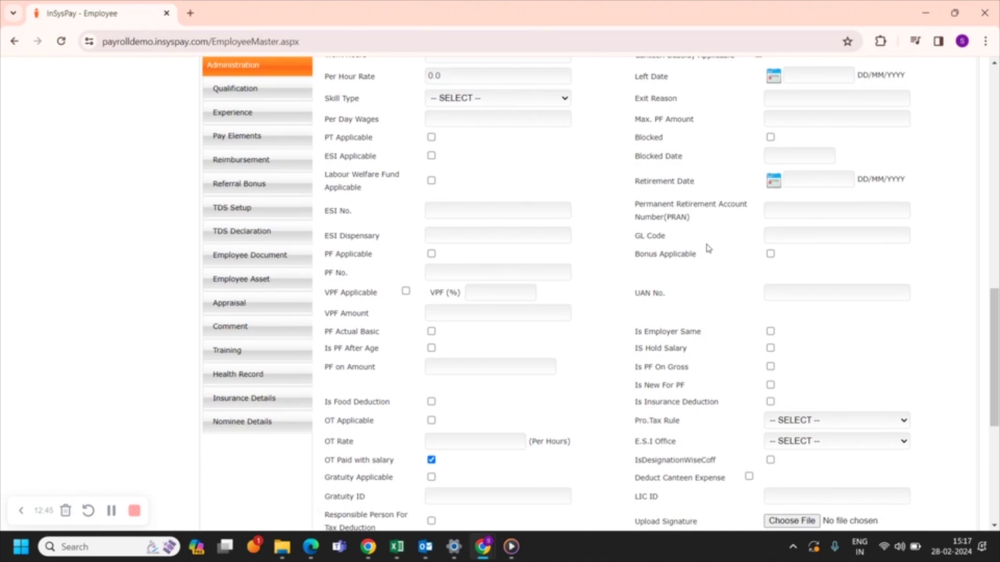
scroll(711, 268, down, 1)
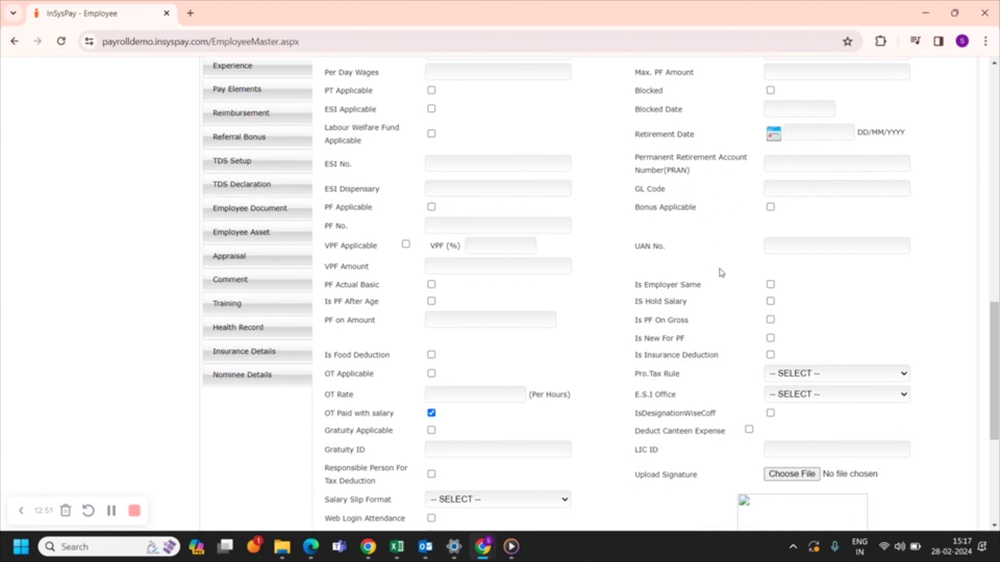
scroll(720, 268, down, 1)
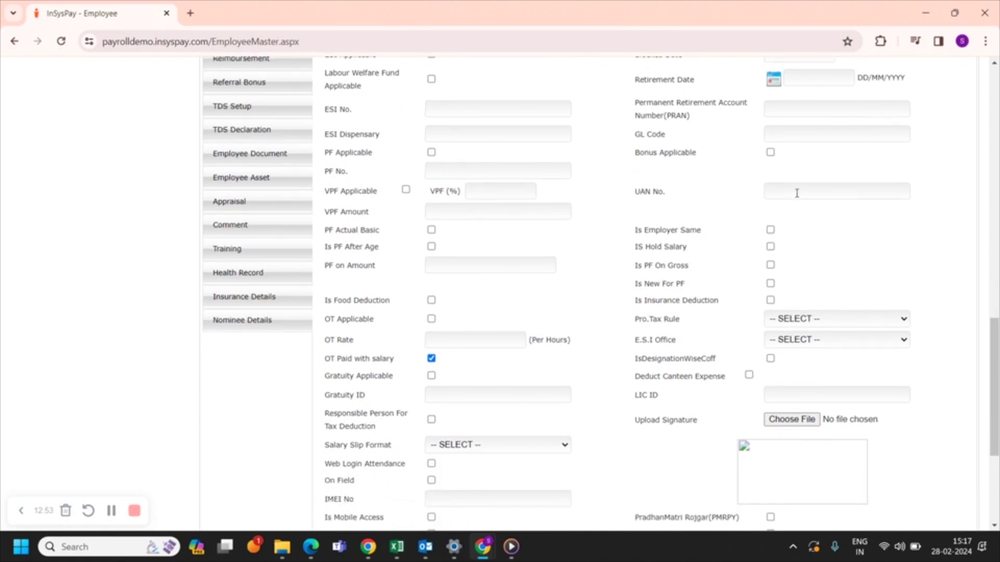
scroll(692, 260, down, 1)
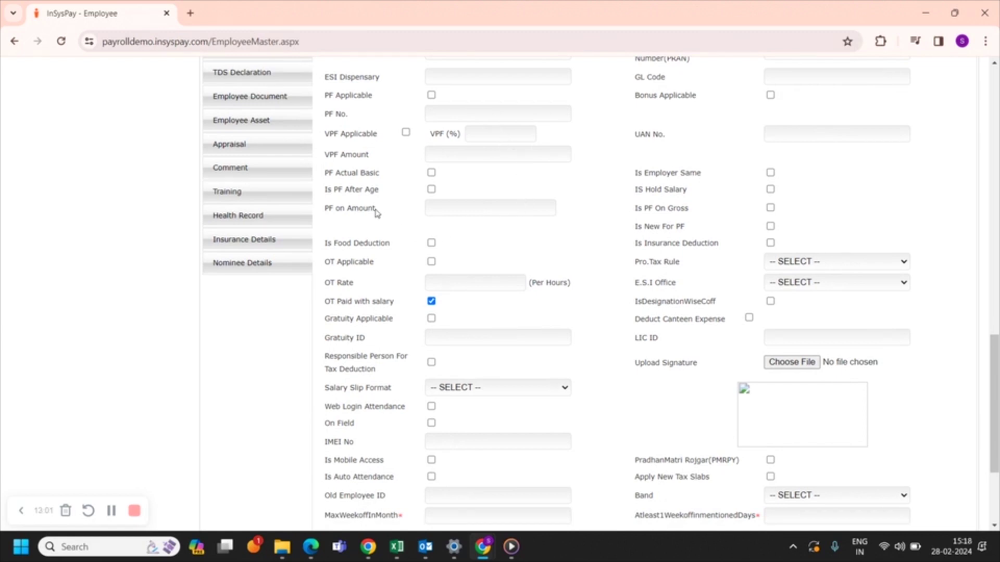
Examine the PF on Amount field and the neighbouring employer, hold salary, PF on gross, new PF and insurance deduction options.
drag(371, 210, 326, 219)
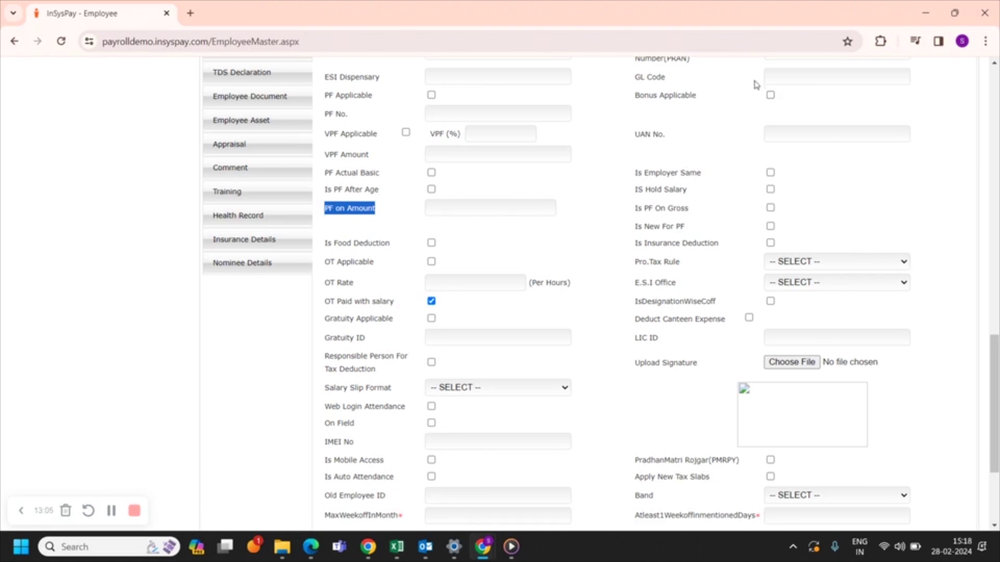
scroll(769, 146, up, 1)
scroll(769, 145, up, 1)
scroll(769, 146, down, 2)
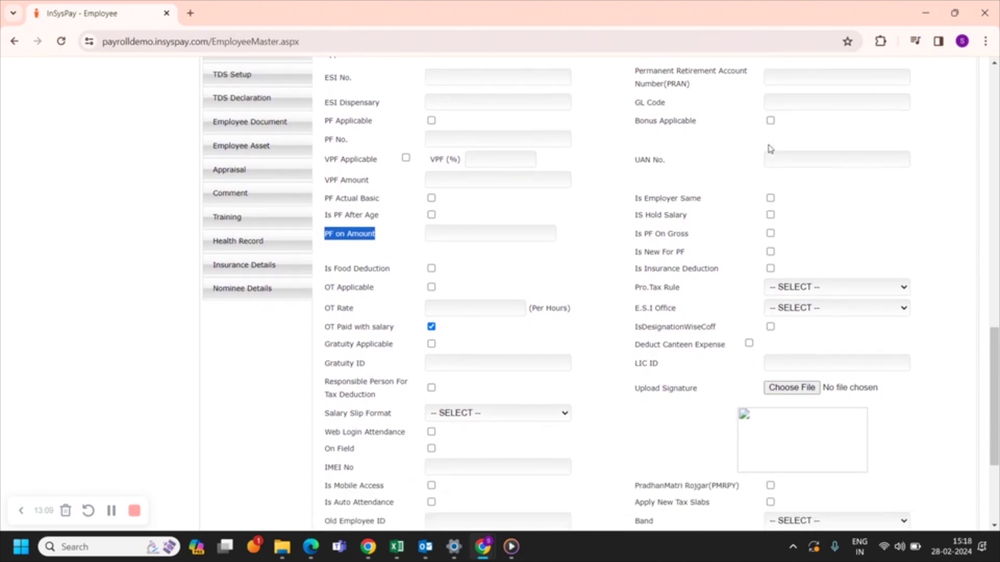
scroll(770, 148, down, 1)
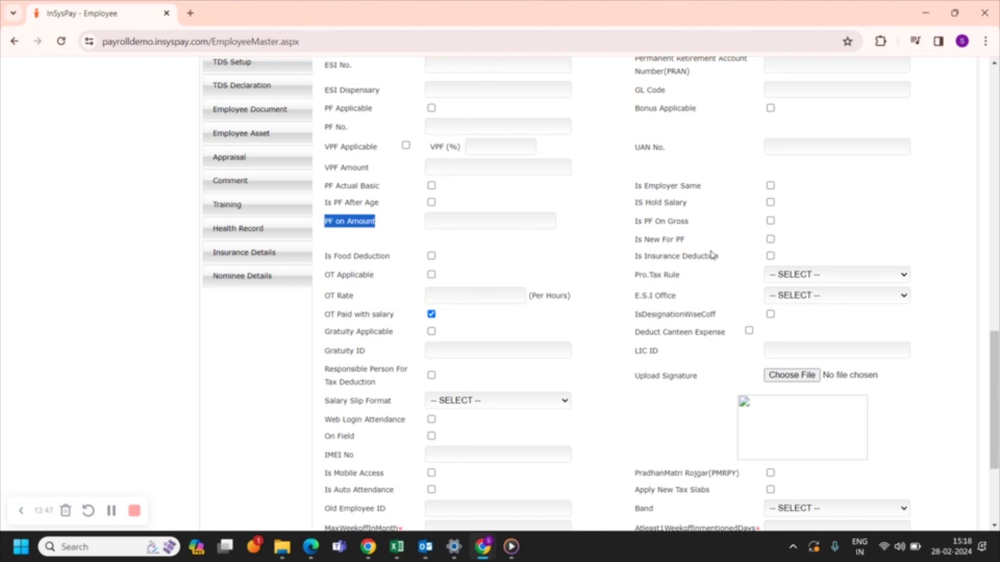
scroll(713, 255, down, 1)
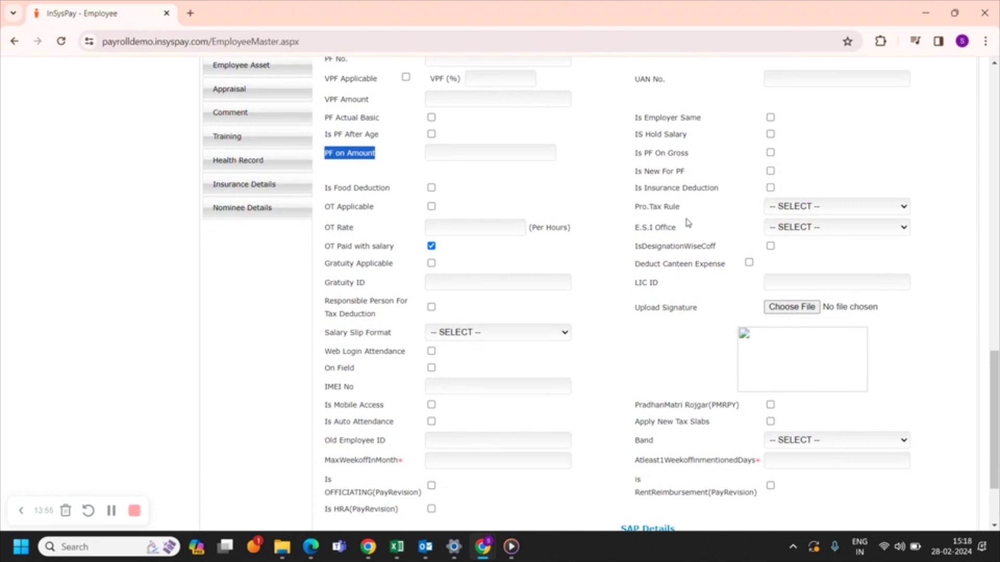
Examine the Pro.Tax Rule choices without selecting one, and review the remaining administration fields down to SAP Details.
click(802, 208)
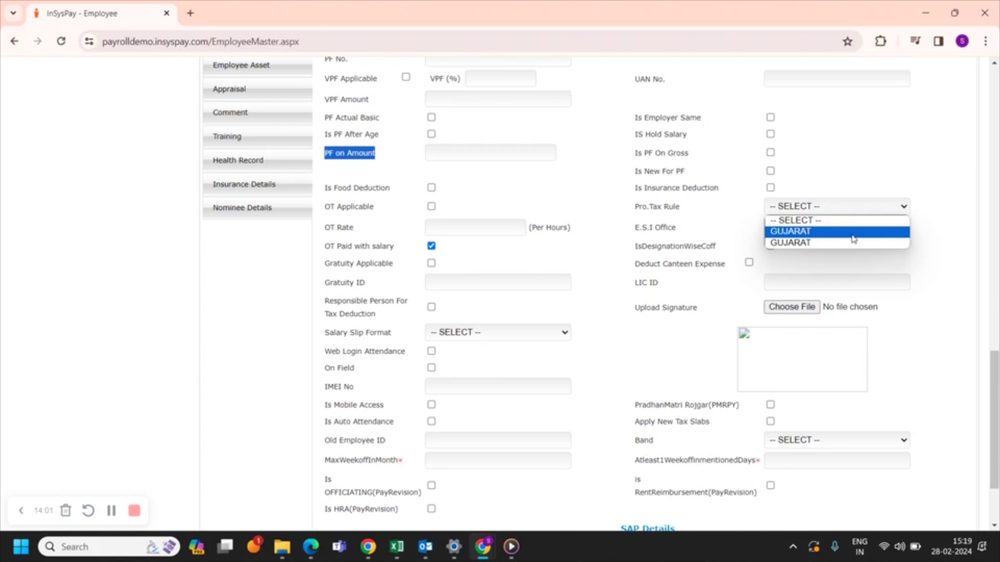
click(921, 231)
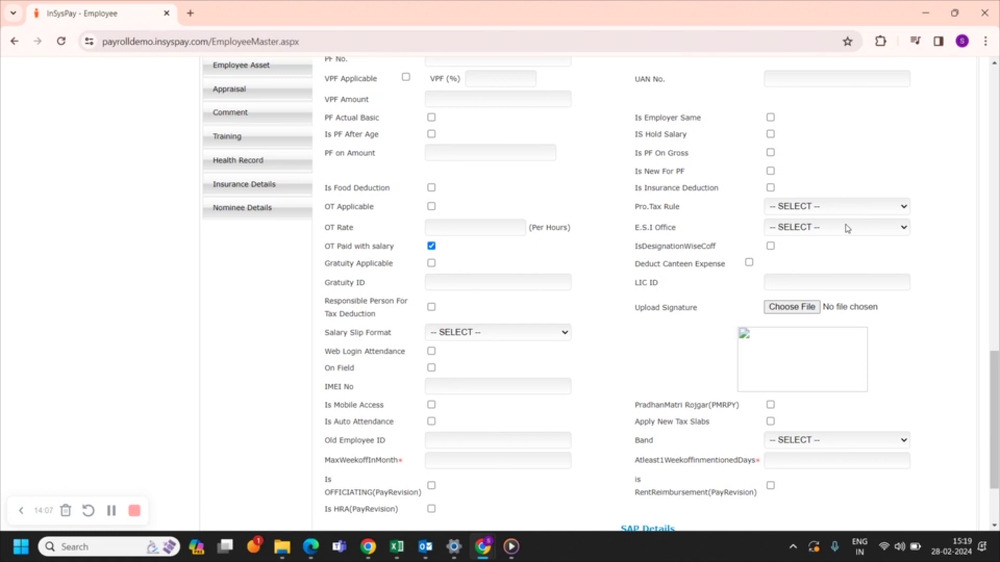
scroll(846, 228, down, 3)
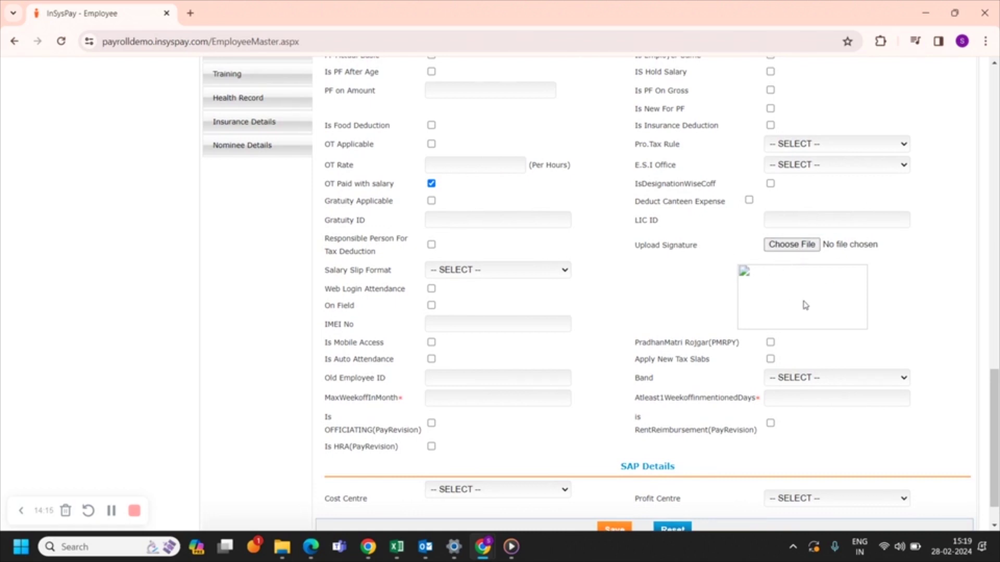
scroll(804, 307, down, 2)
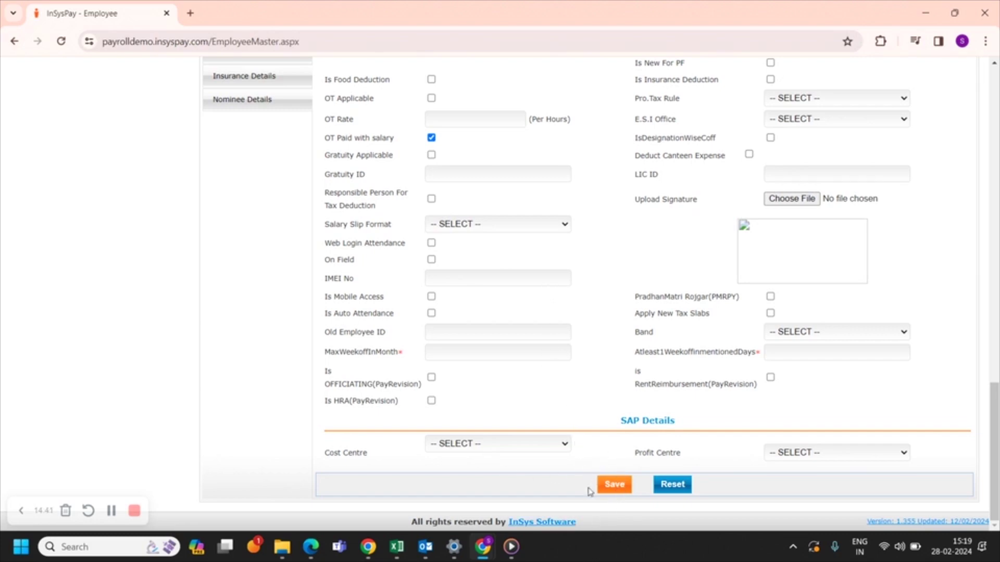
Open the employee's Qualification section and examine the available Qualification choices without selecting one.
scroll(613, 488, up, 10)
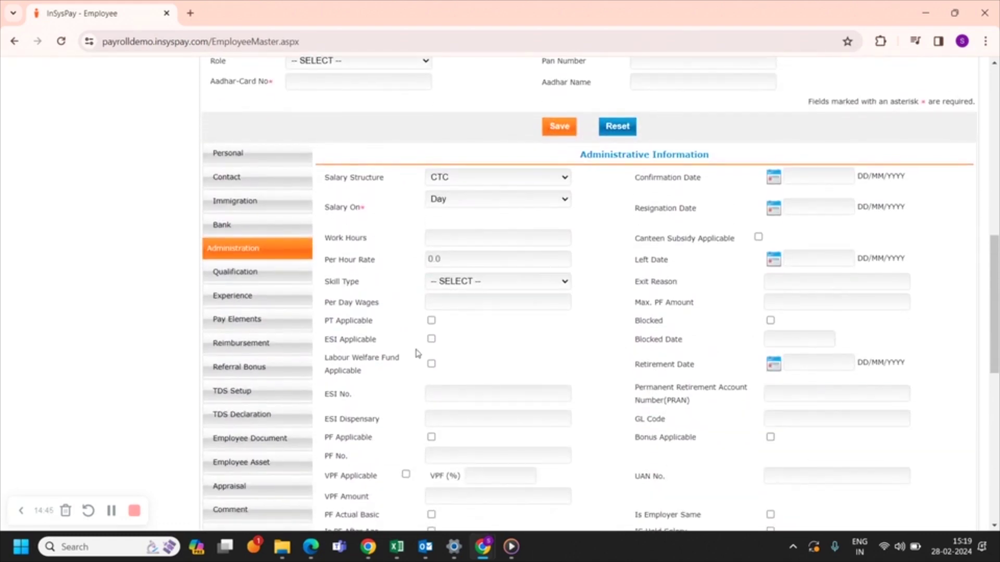
click(256, 276)
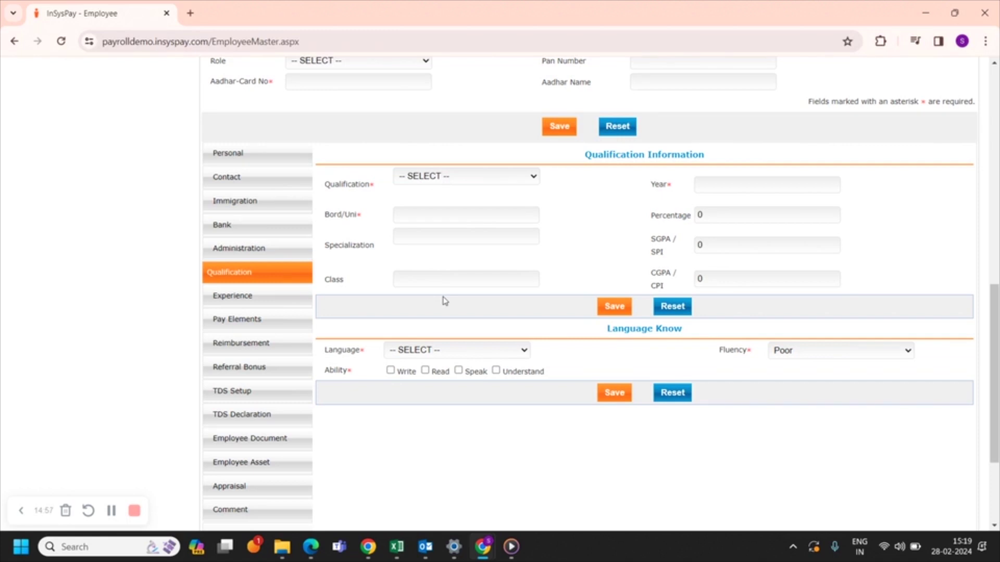
click(461, 178)
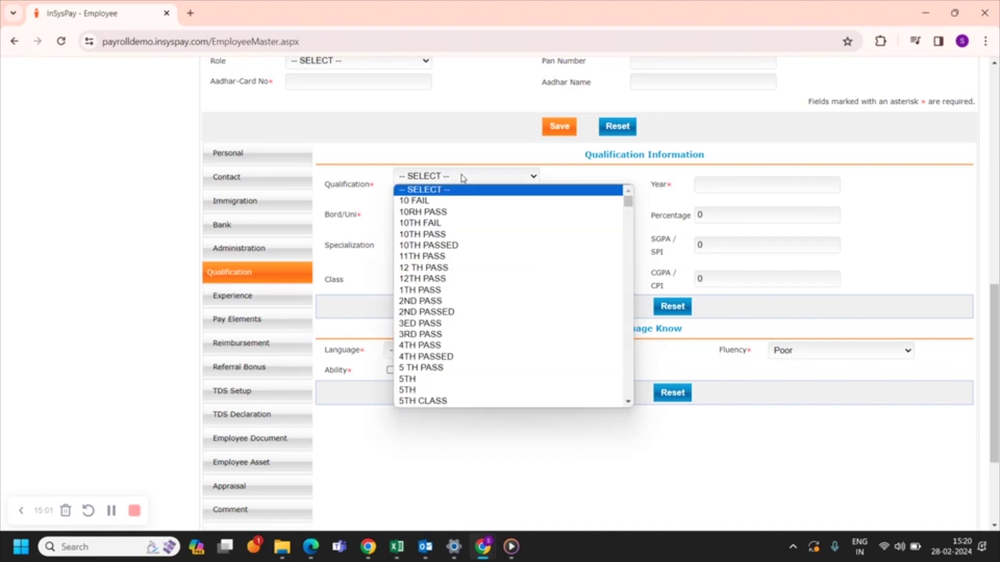
click(462, 178)
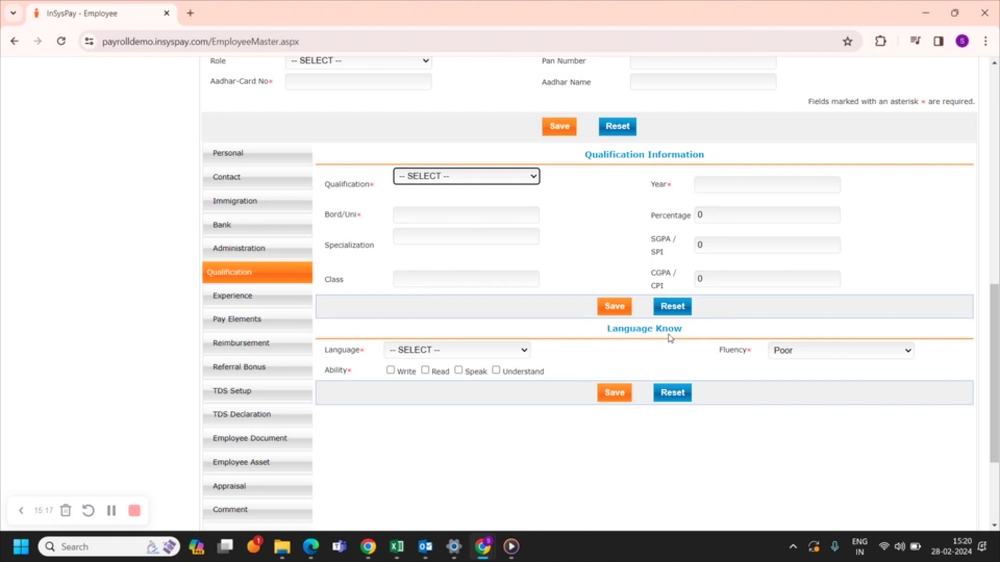
Examine the Language and Fluency choices under Language Know, leaving both fields unchanged.
click(427, 352)
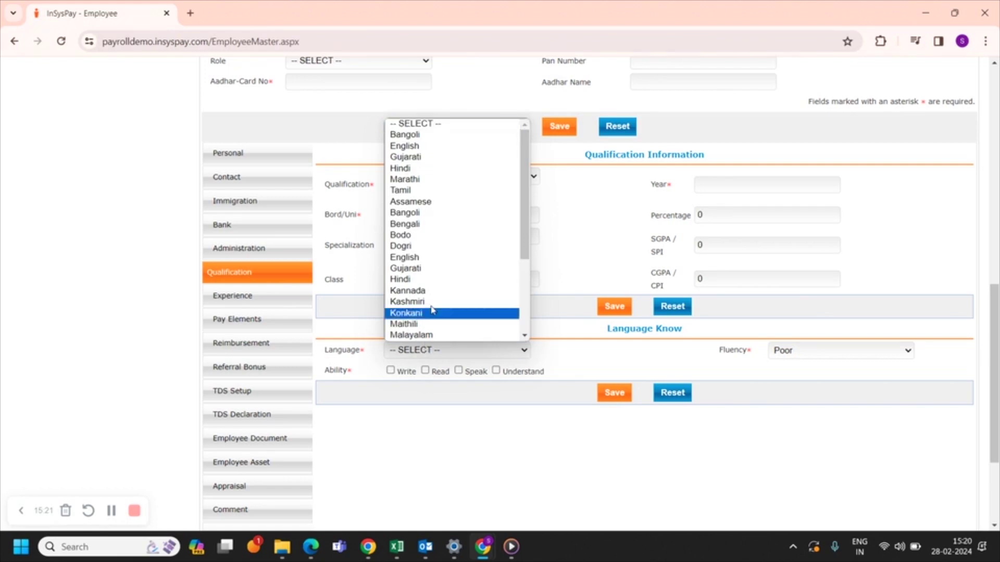
scroll(470, 333, down, 1)
scroll(453, 260, down, 2)
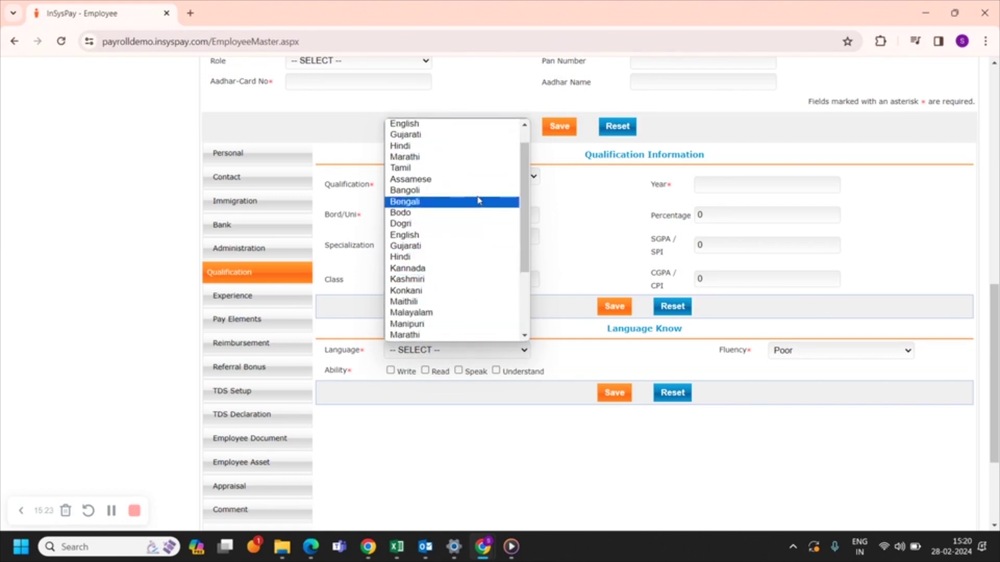
click(515, 424)
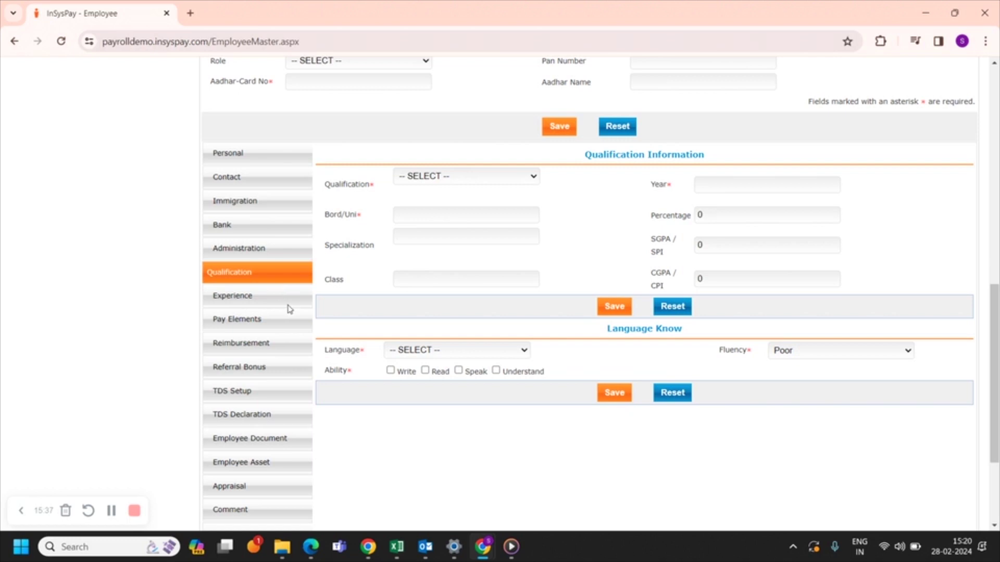
click(810, 353)
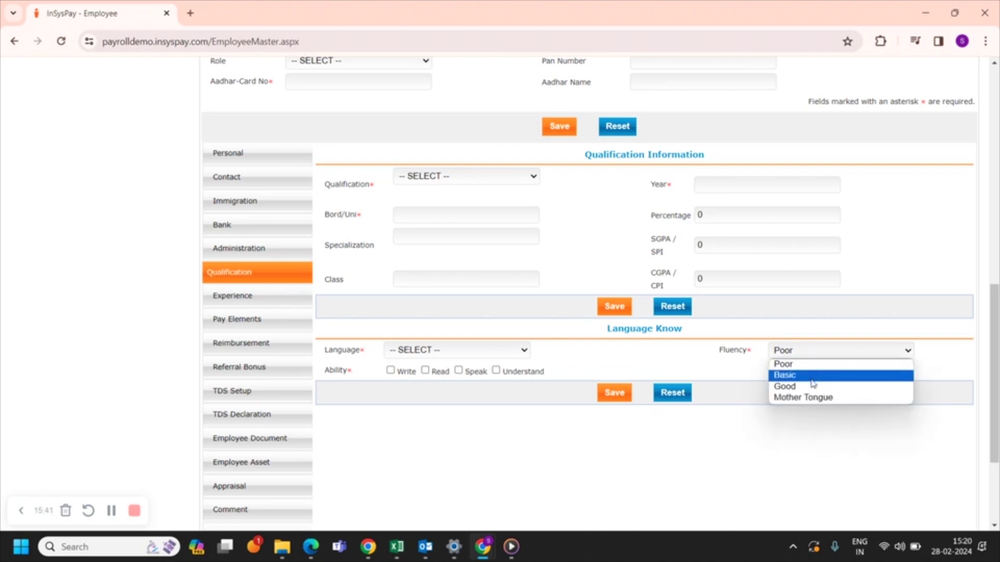
click(769, 437)
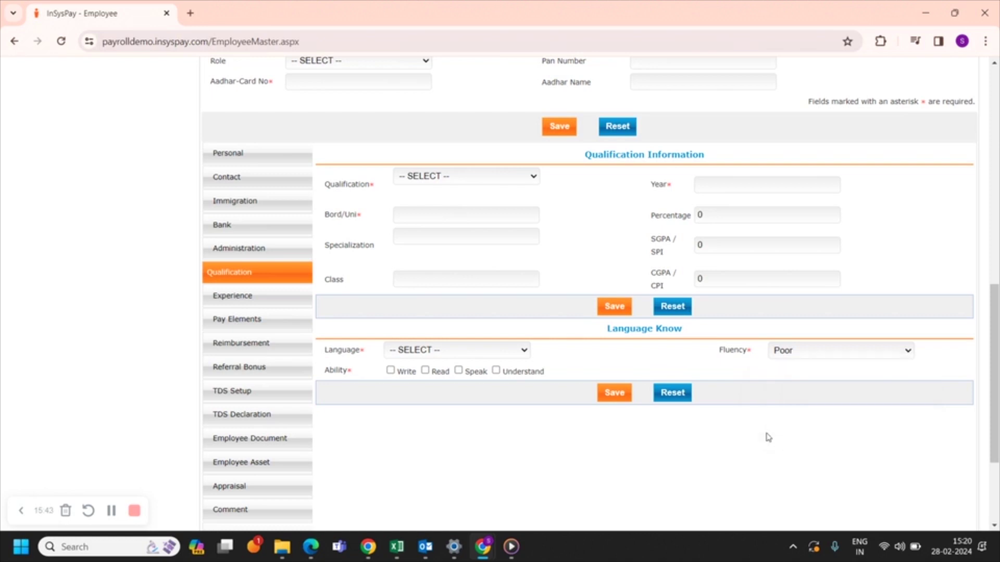
Review the Experience section, and select Basic as the Pay Element Code in the Pay Elements section.
click(275, 301)
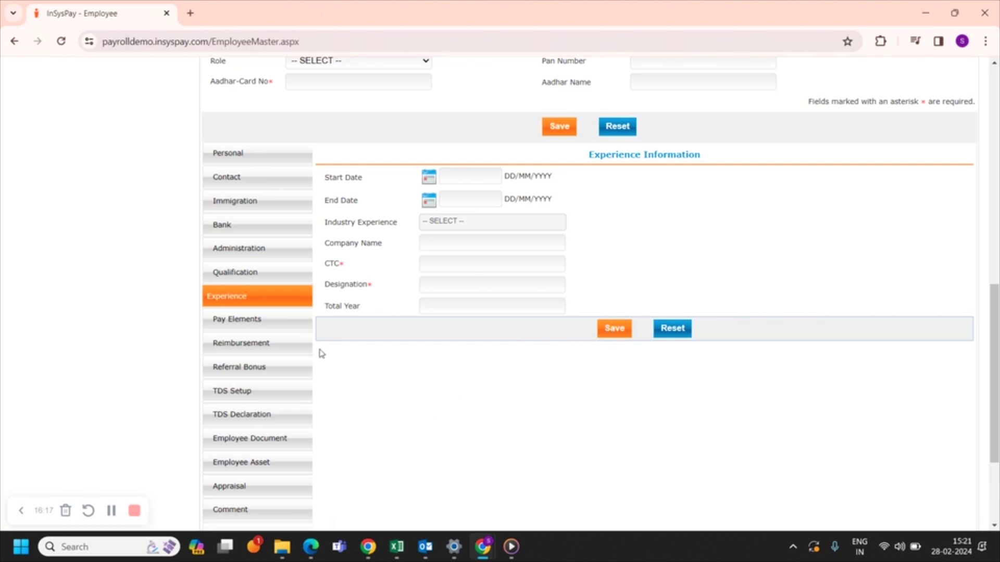
click(263, 324)
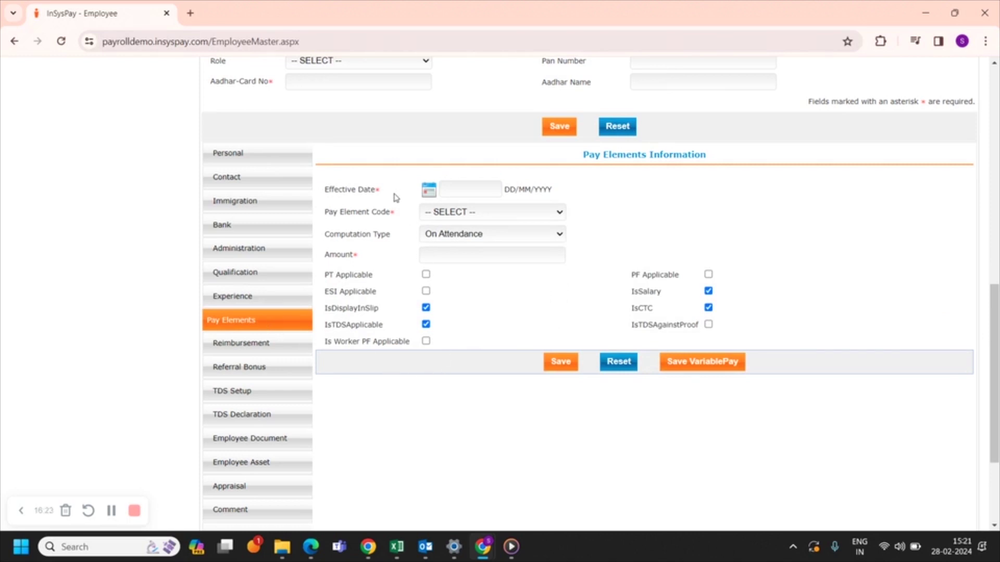
click(450, 216)
click(451, 241)
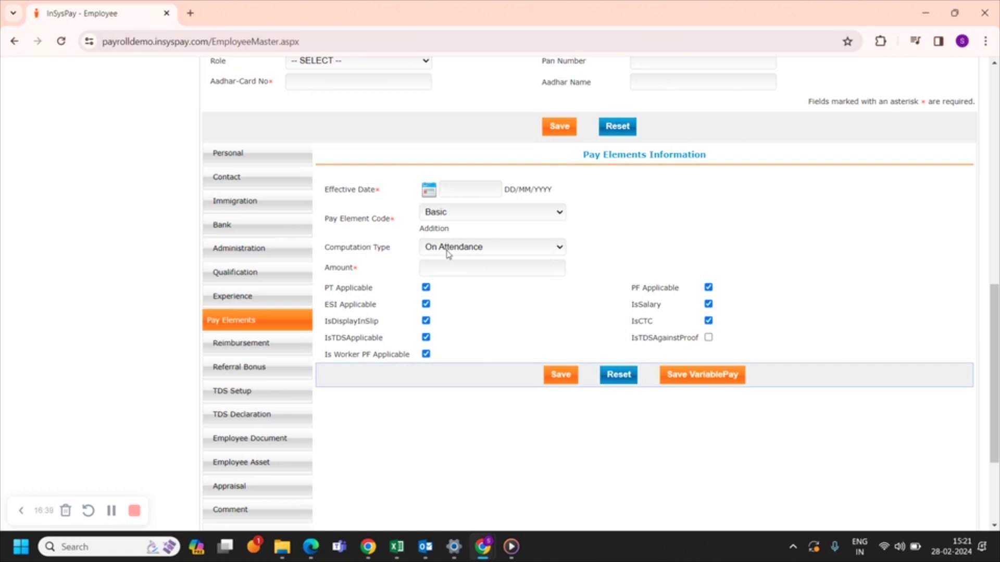
Examine the Computation Type choices and the Amount field for the Basic pay element without changing either.
click(488, 248)
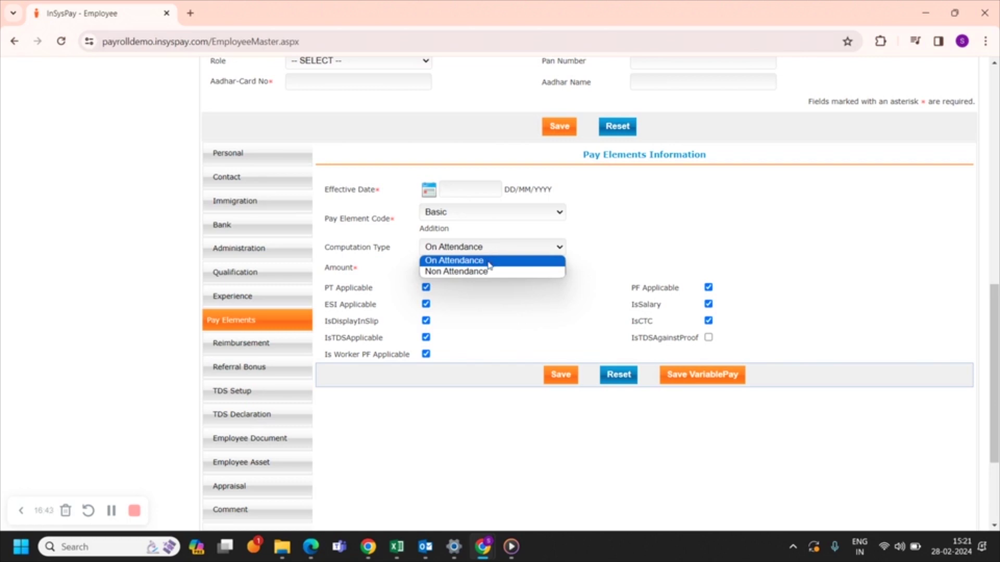
click(597, 253)
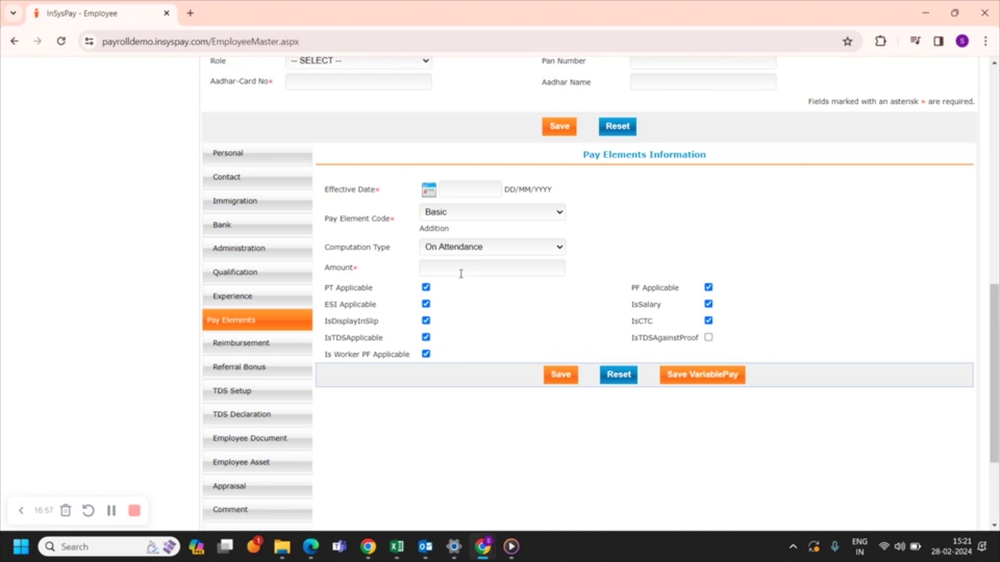
click(438, 267)
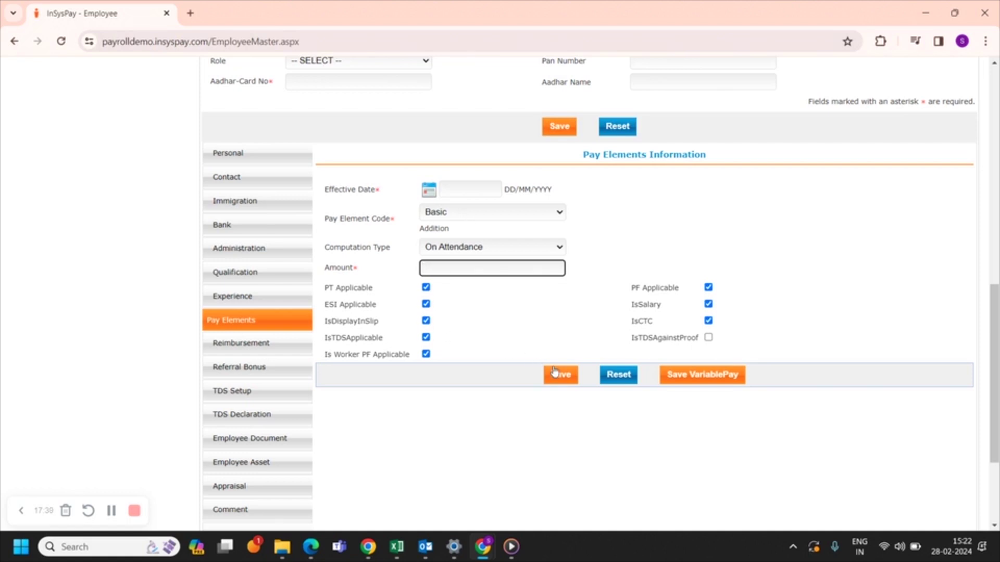
Change the Pay Element Code to HRA in the Pay Elements Information.
click(498, 213)
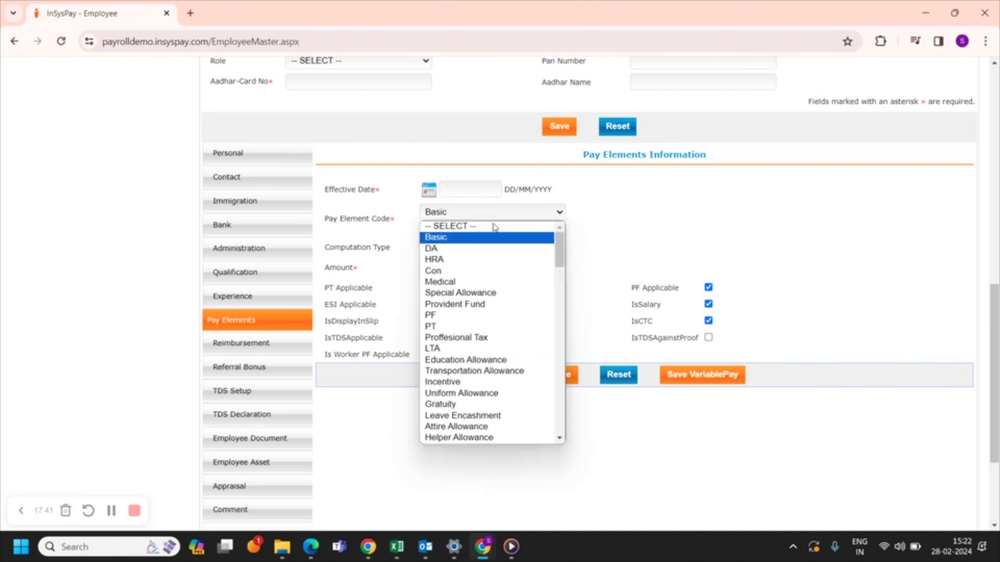
click(490, 260)
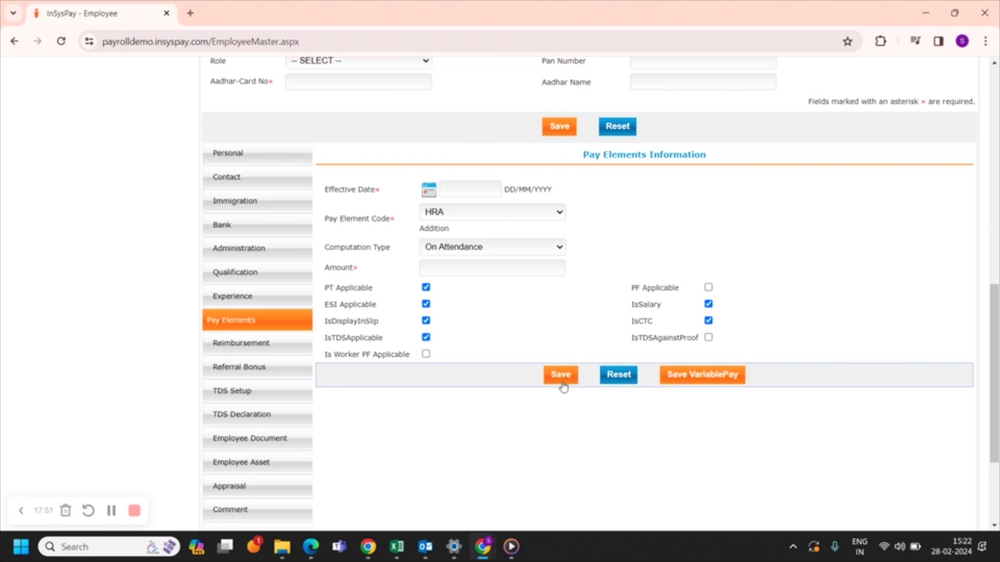
Open the Reimbursement section and select Gift Coupons as the Reim. Head.
click(279, 346)
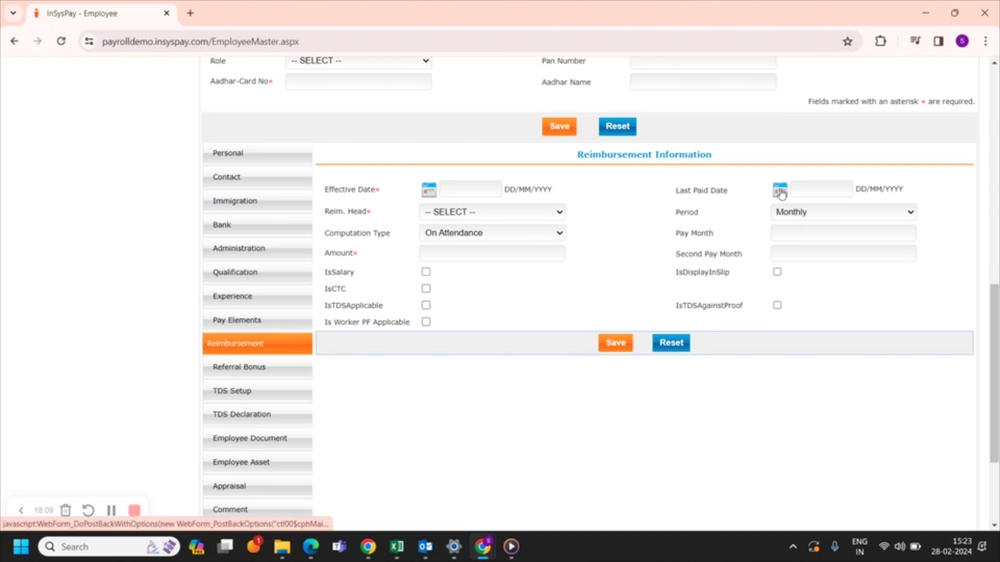
click(481, 217)
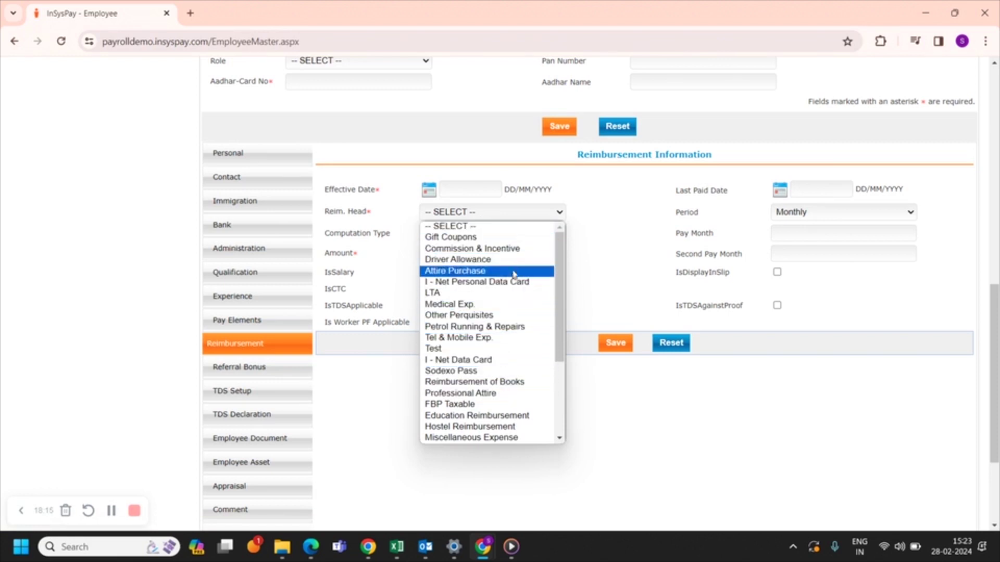
click(521, 240)
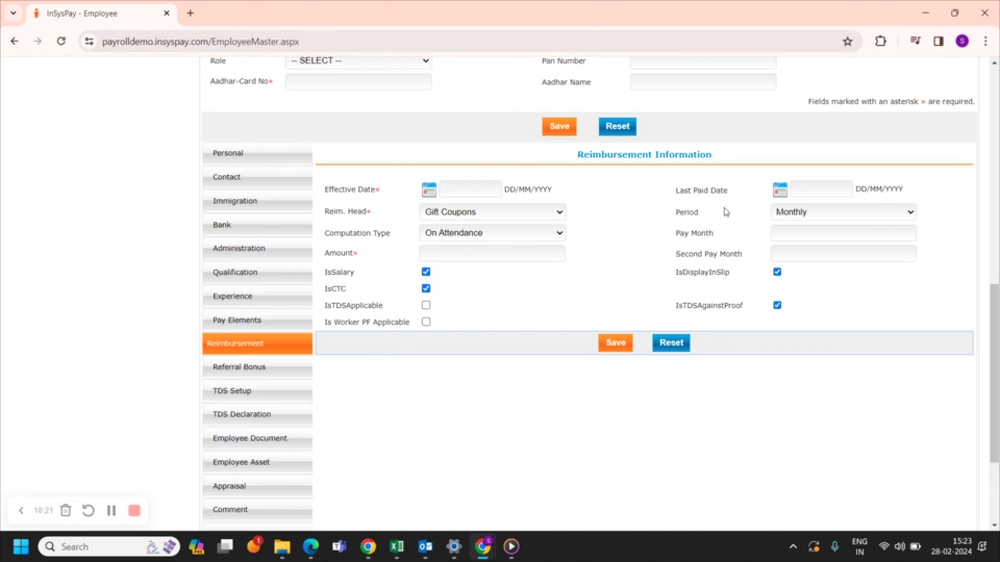
Examine the Period and Computation Type choices and the Second Pay Month field for the Gift Coupons reimbursement.
click(805, 215)
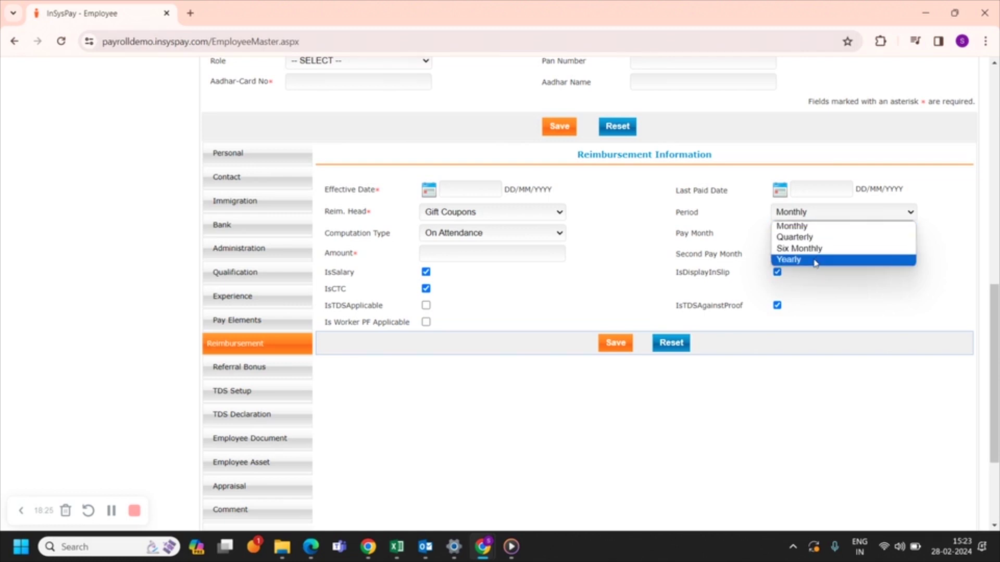
click(627, 211)
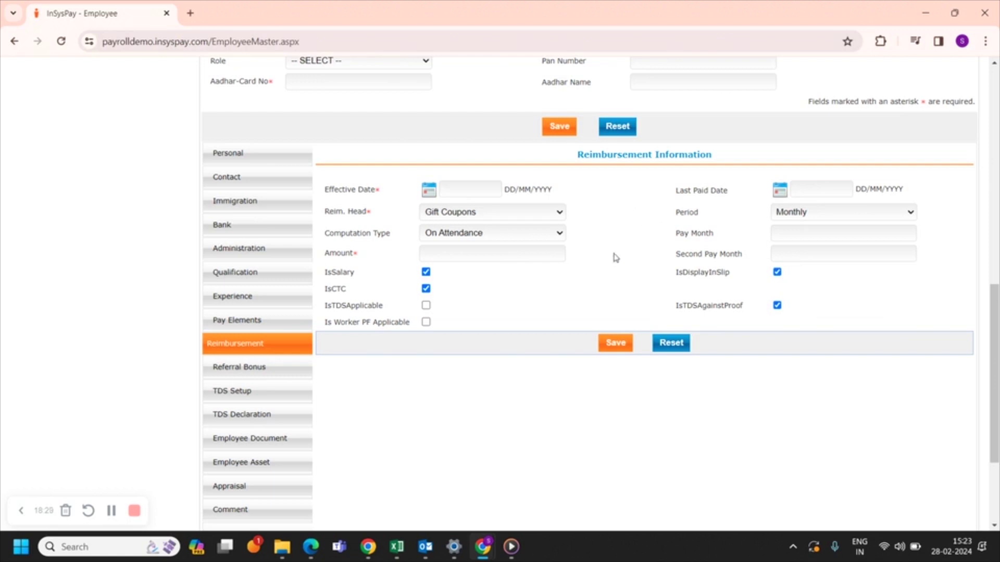
click(495, 240)
click(618, 275)
click(786, 253)
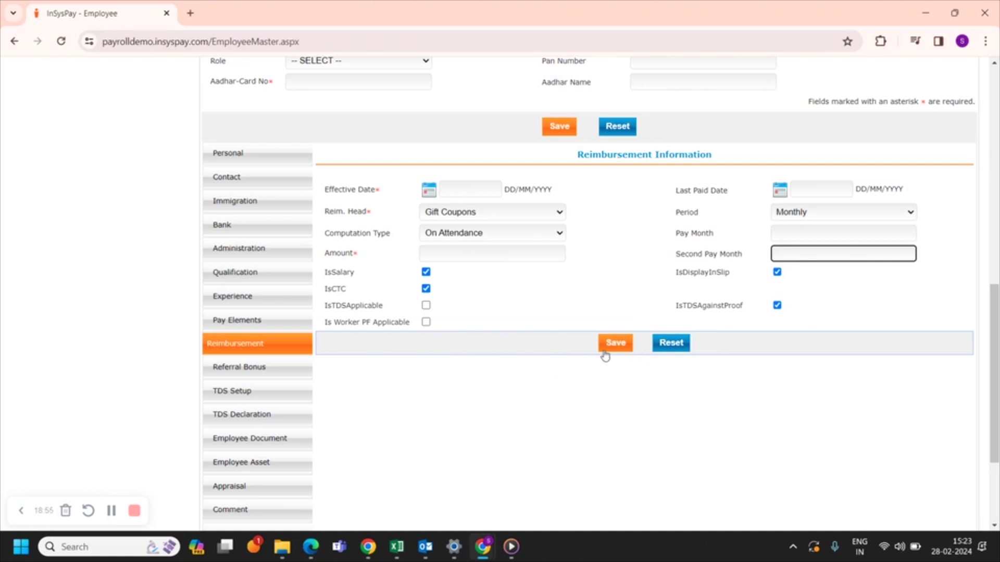
Open the Referral Bonus section and examine the Referral Employee and Referral Source choices.
click(280, 368)
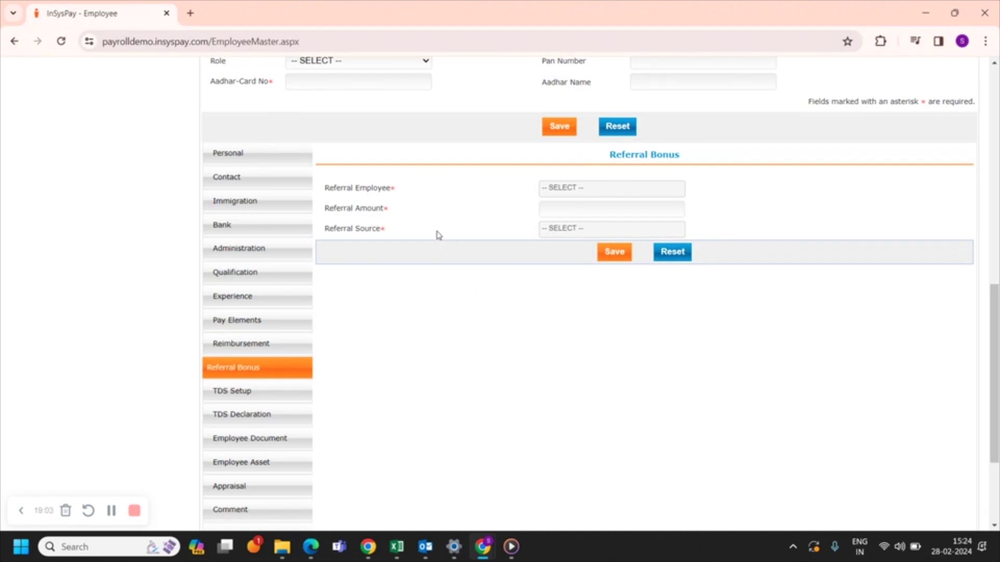
click(571, 193)
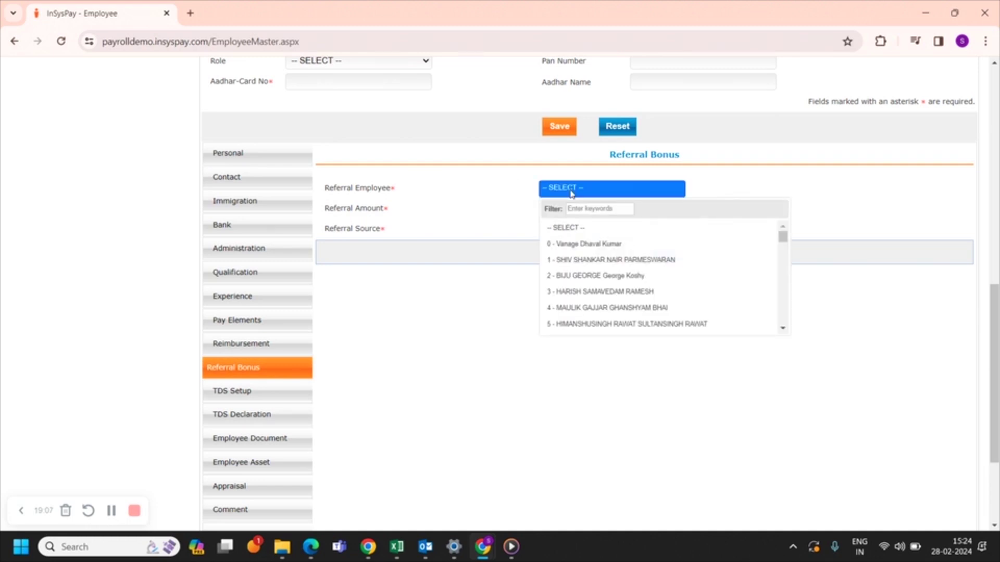
click(454, 319)
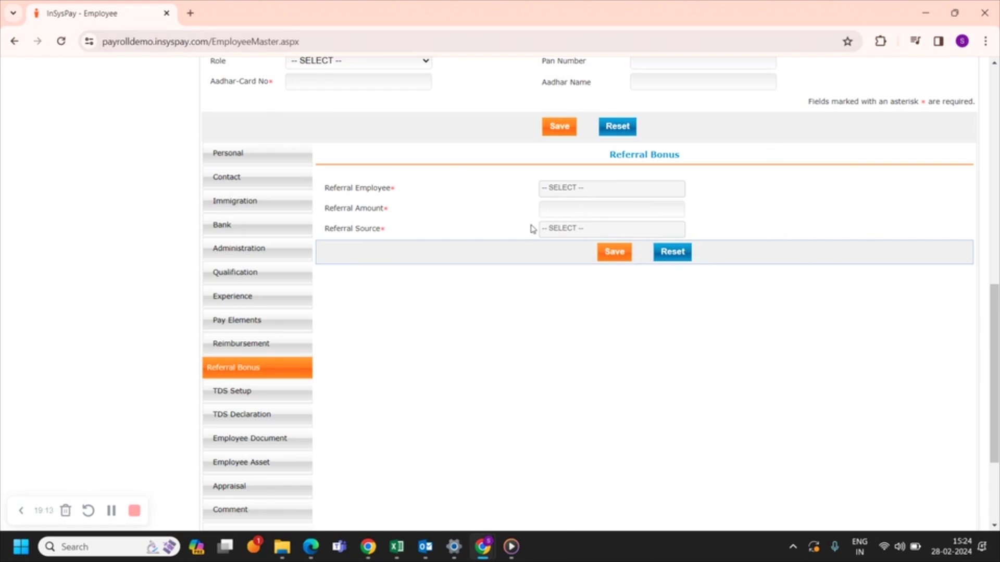
click(581, 233)
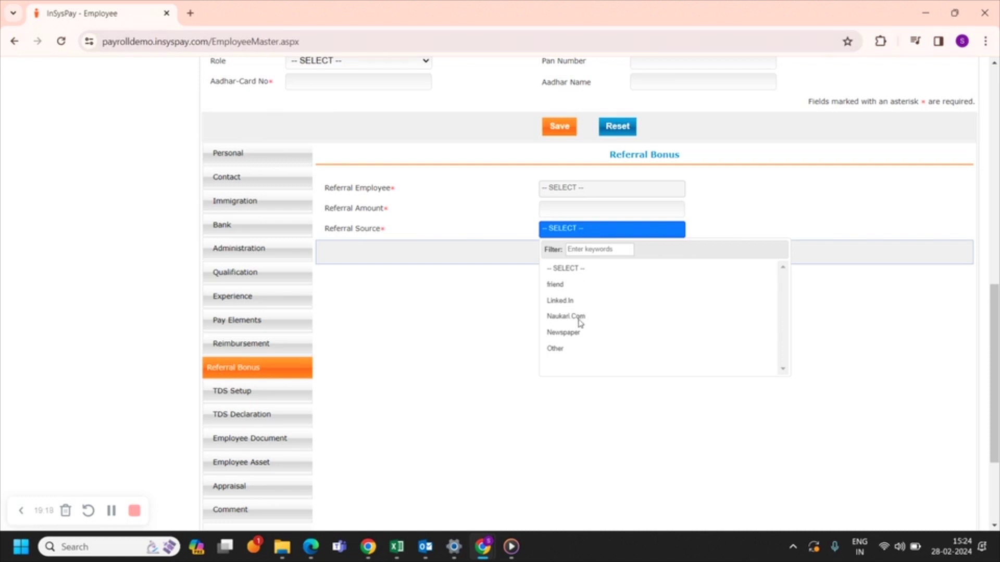
click(506, 354)
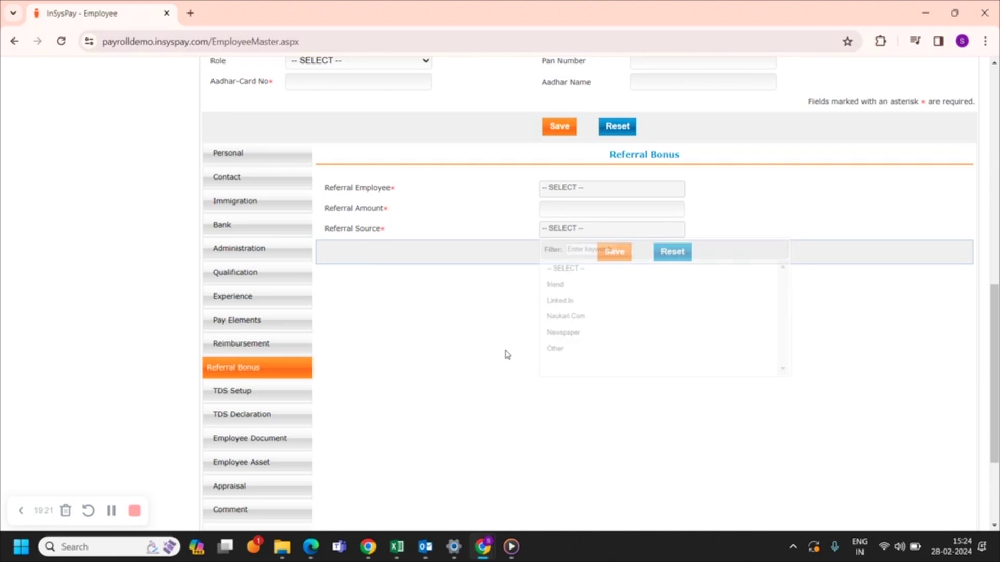
Review the TDS Setup questions and the monthly children allowance fields for financial year 2023-2024.
click(271, 399)
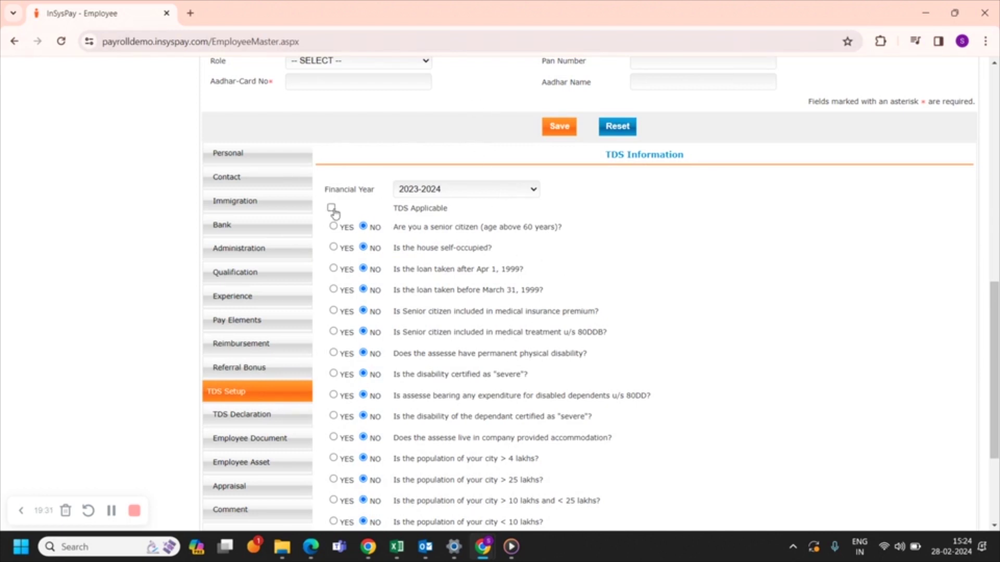
scroll(475, 287, down, 3)
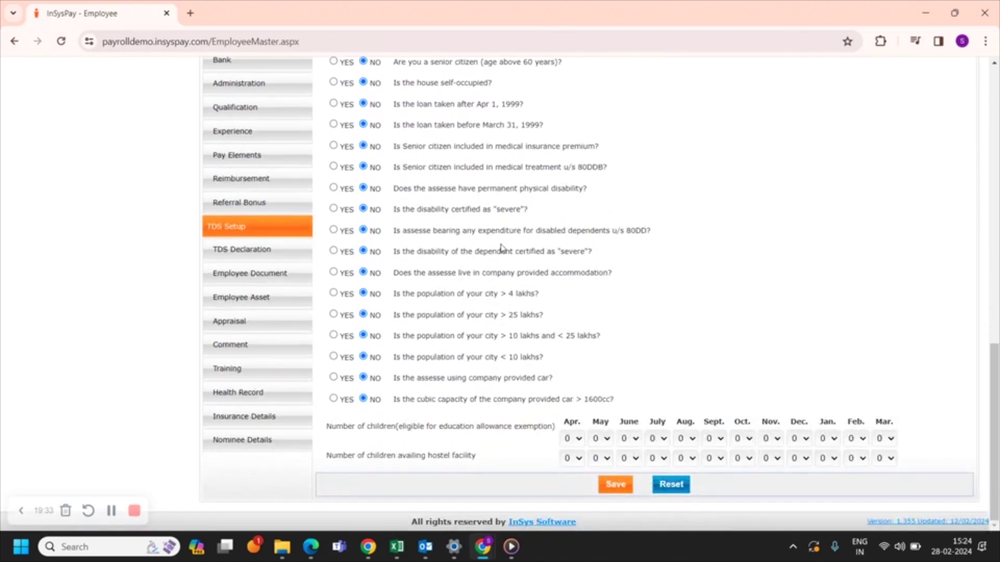
scroll(501, 297, up, 2)
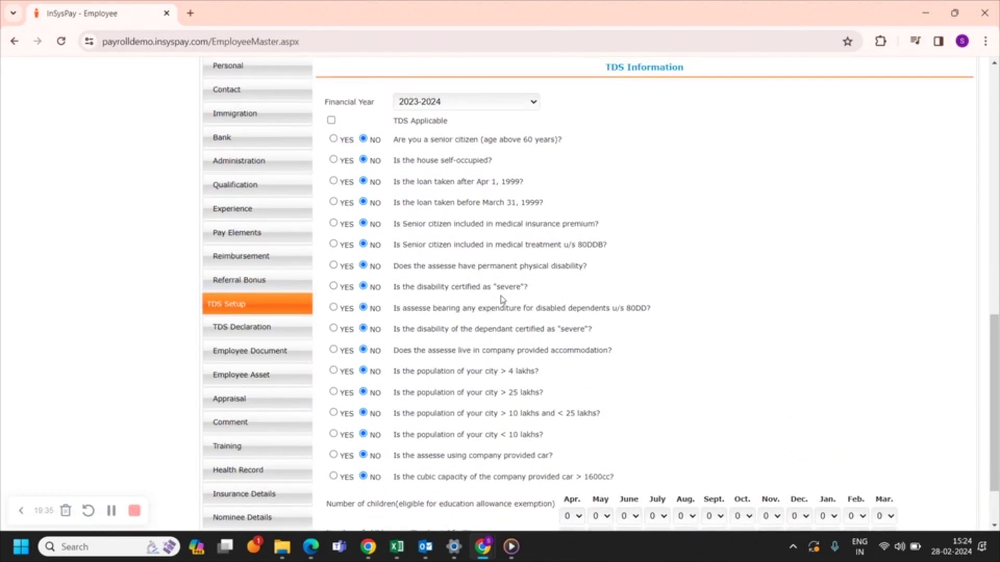
Review the TDS Declaration section, from the Chapter VI-A deductions through other and previous income, rent details and document upload.
click(272, 328)
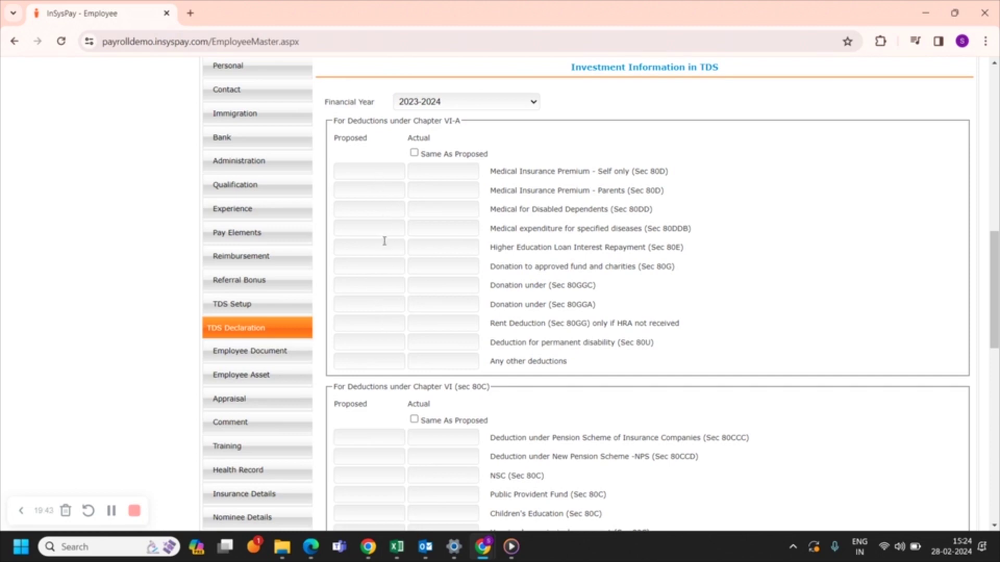
scroll(385, 306, down, 6)
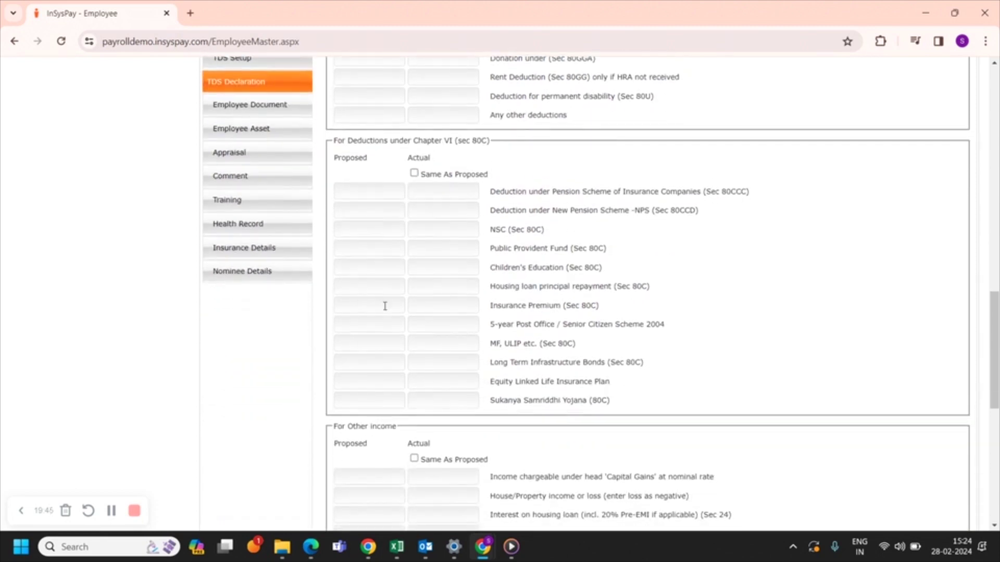
scroll(385, 305, down, 5)
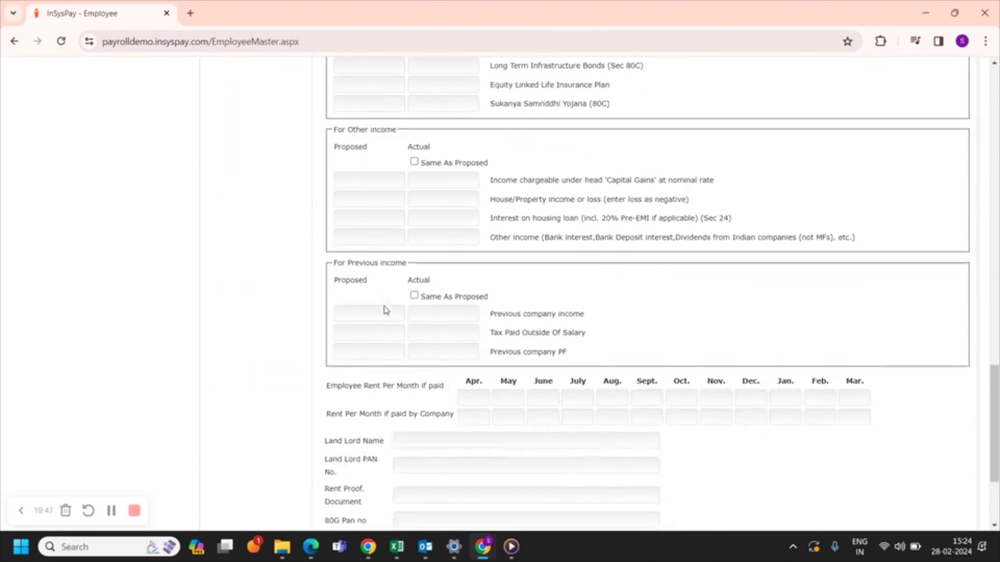
scroll(384, 305, down, 2)
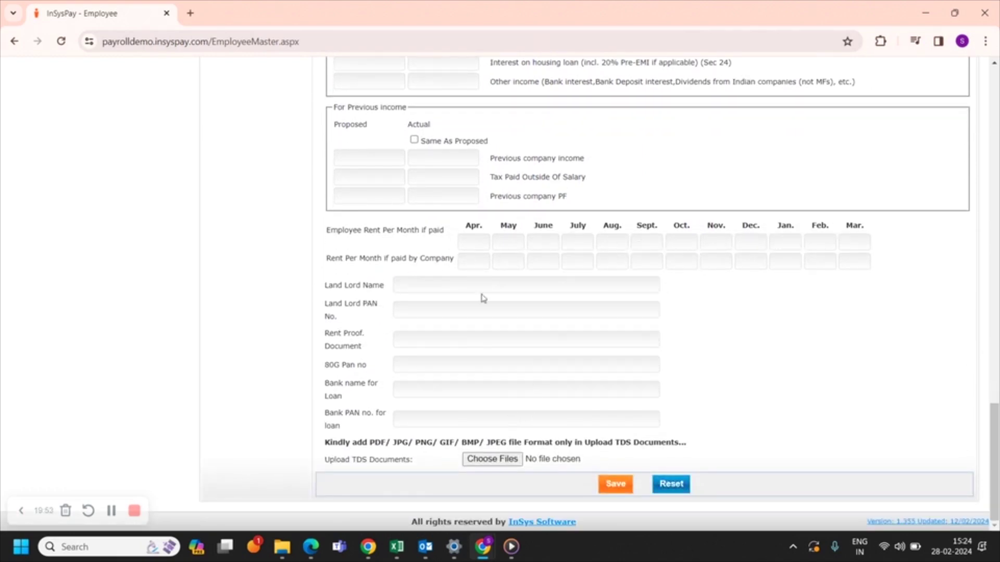
scroll(629, 248, up, 9)
scroll(630, 248, up, 7)
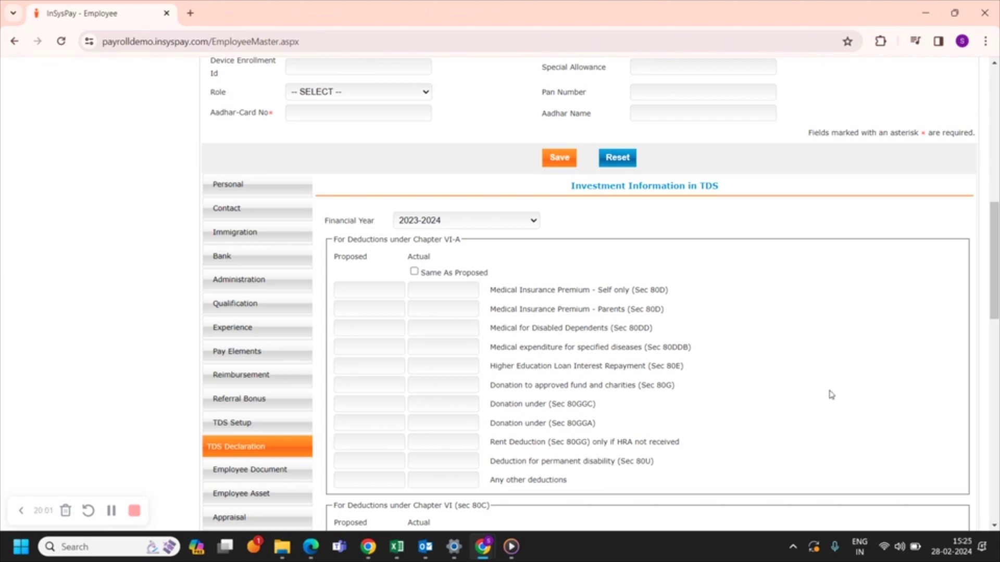
scroll(831, 394, down, 10)
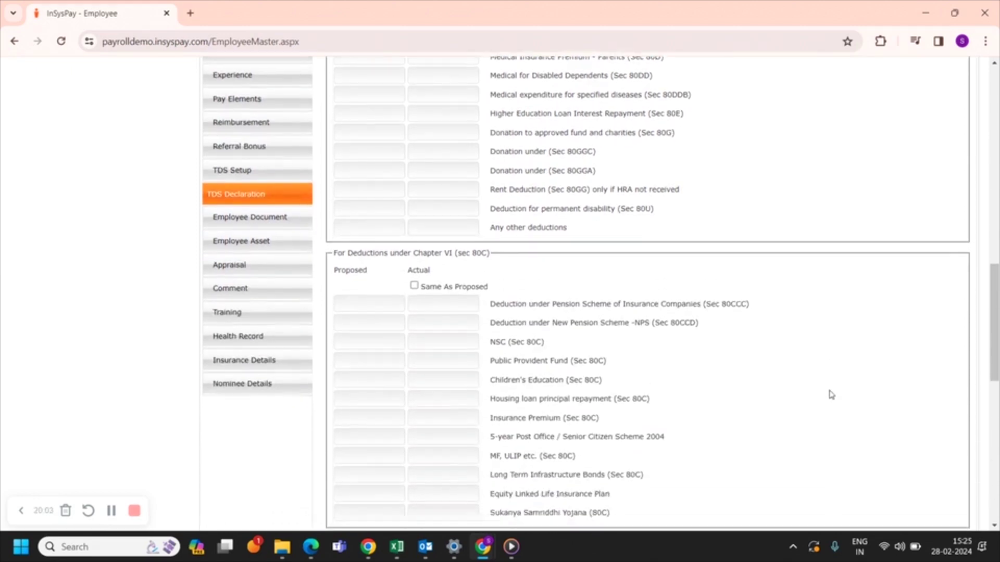
scroll(831, 394, down, 2)
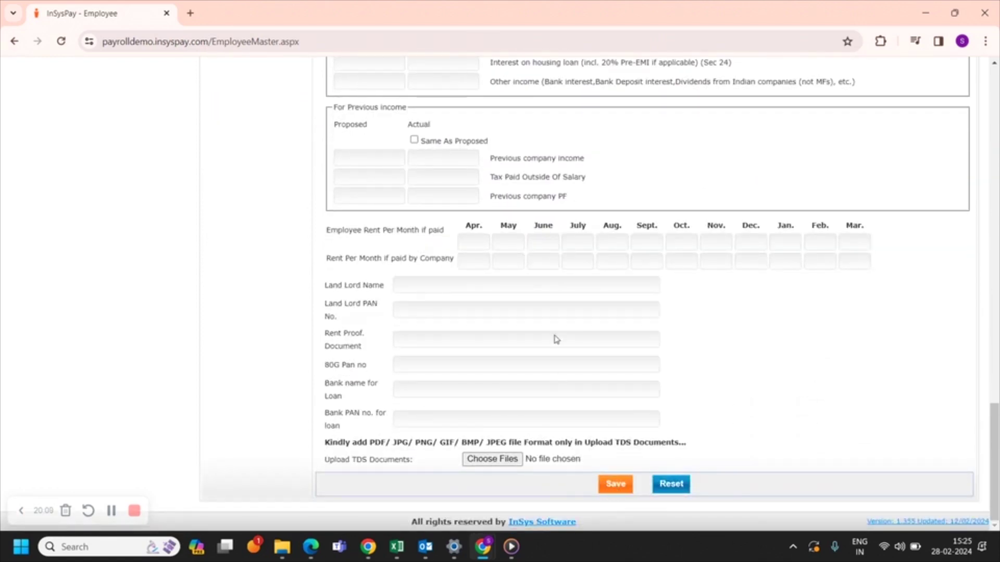
scroll(555, 344, up, 3)
scroll(555, 335, up, 10)
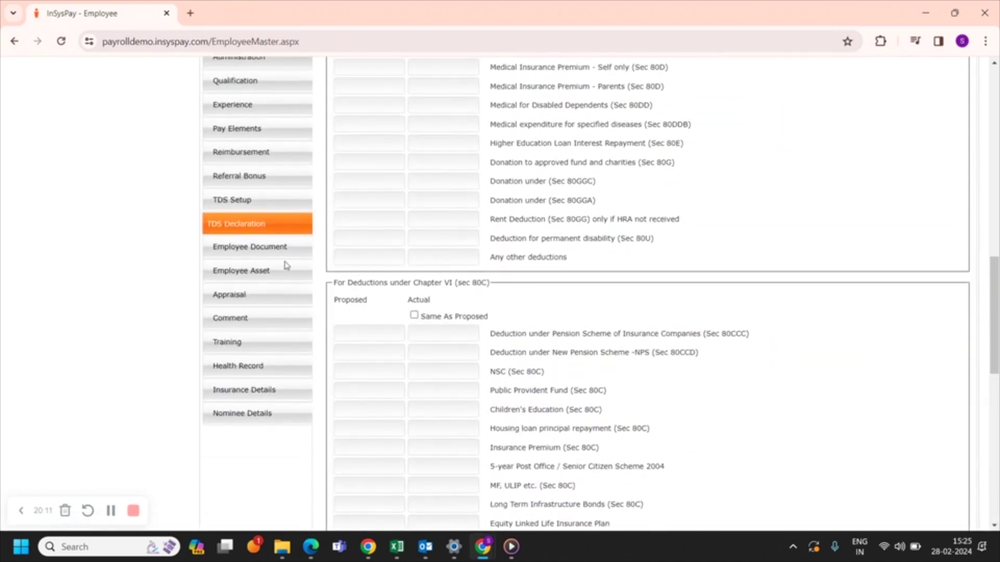
Review the Employee Document section's list of uploadable documents and the Employee Letter area.
click(241, 259)
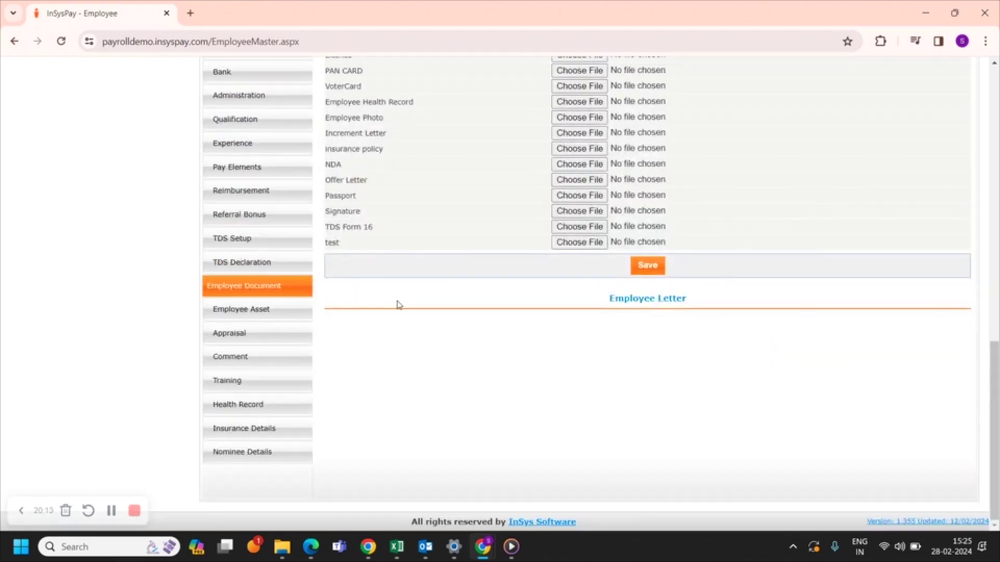
scroll(397, 303, up, 3)
scroll(398, 304, up, 2)
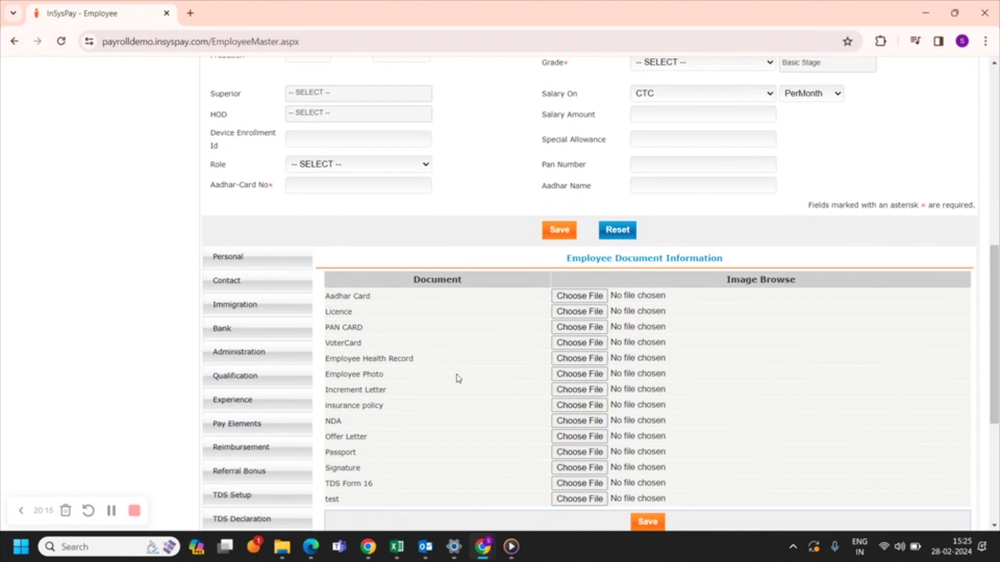
scroll(458, 379, down, 2)
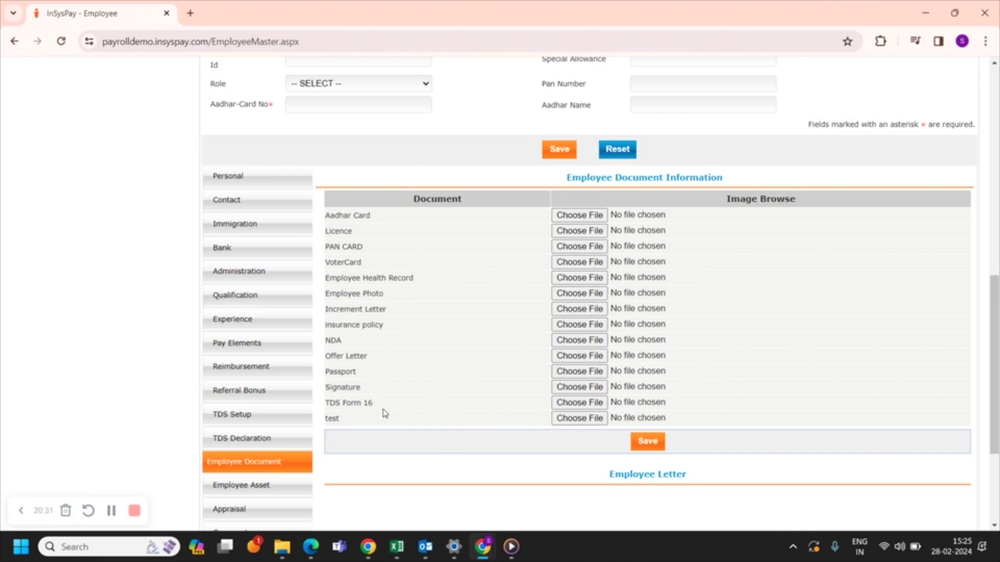
scroll(408, 418, down, 1)
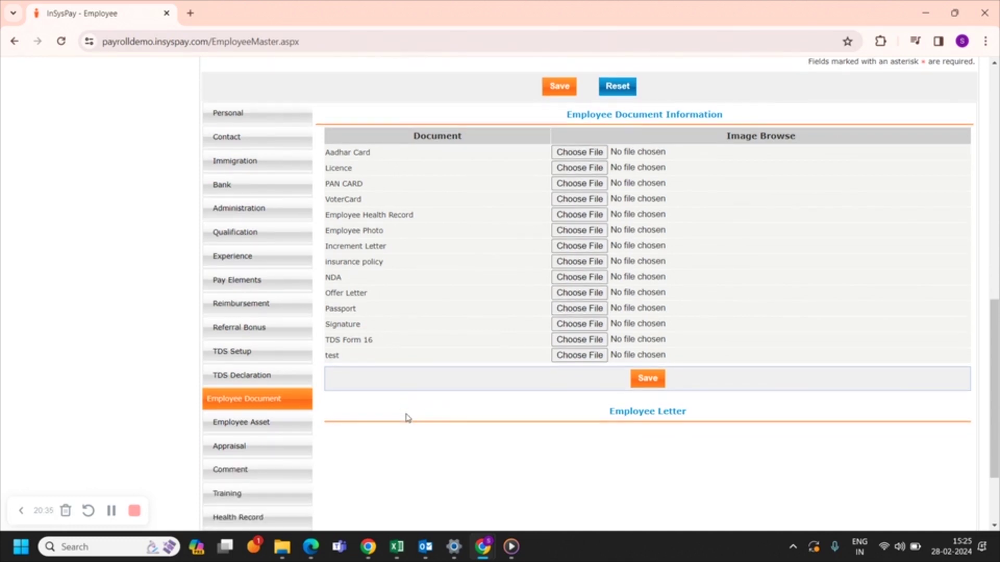
scroll(407, 418, down, 2)
scroll(407, 418, up, 2)
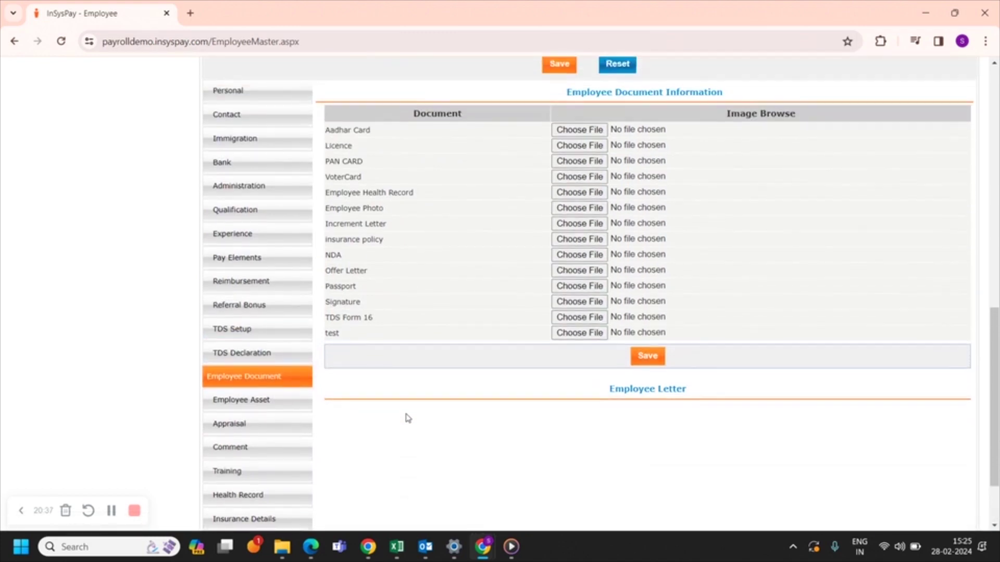
scroll(407, 418, down, 1)
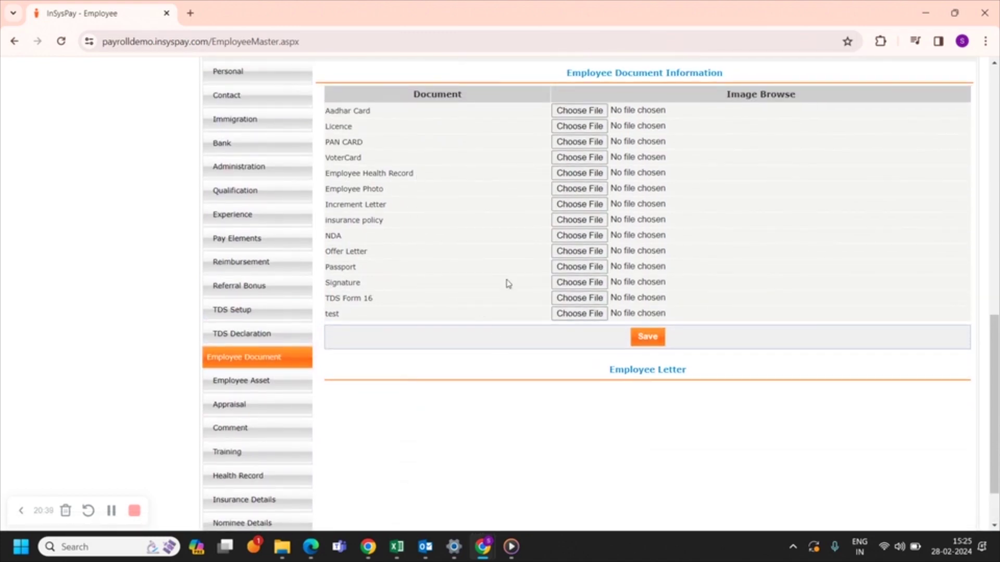
Open the Employee Asset section and set the asset Category to IT.
click(276, 387)
scroll(473, 386, up, 1)
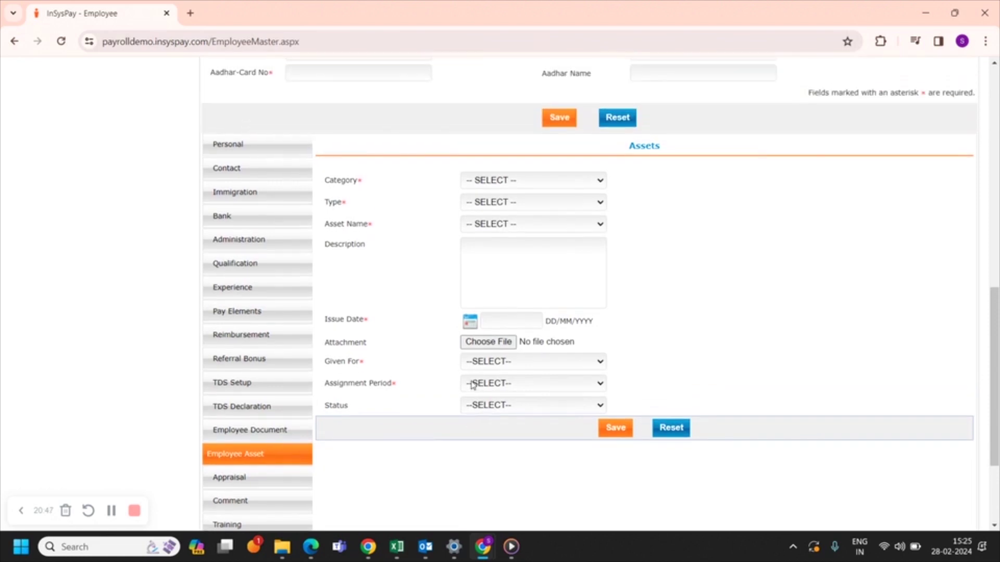
click(536, 183)
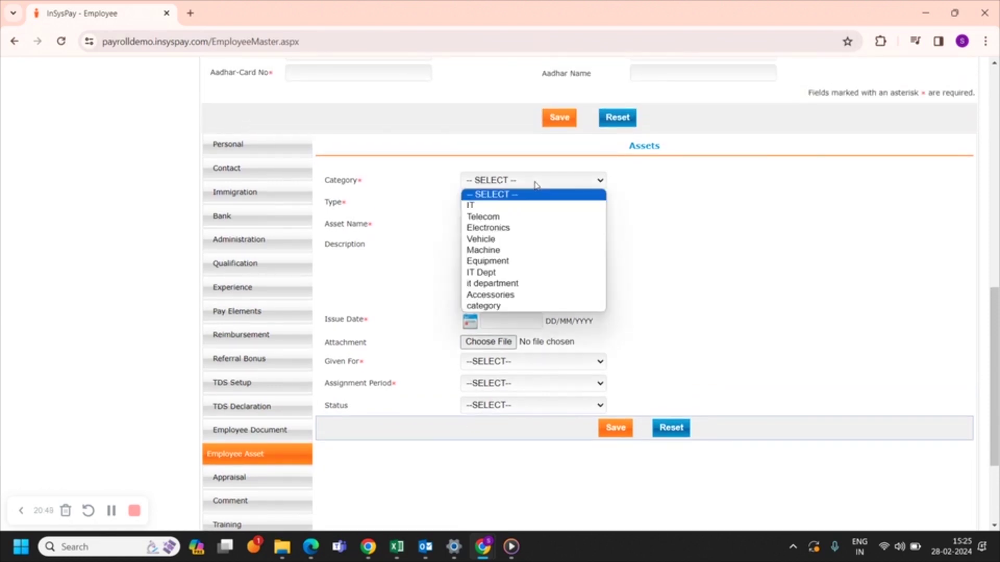
click(531, 206)
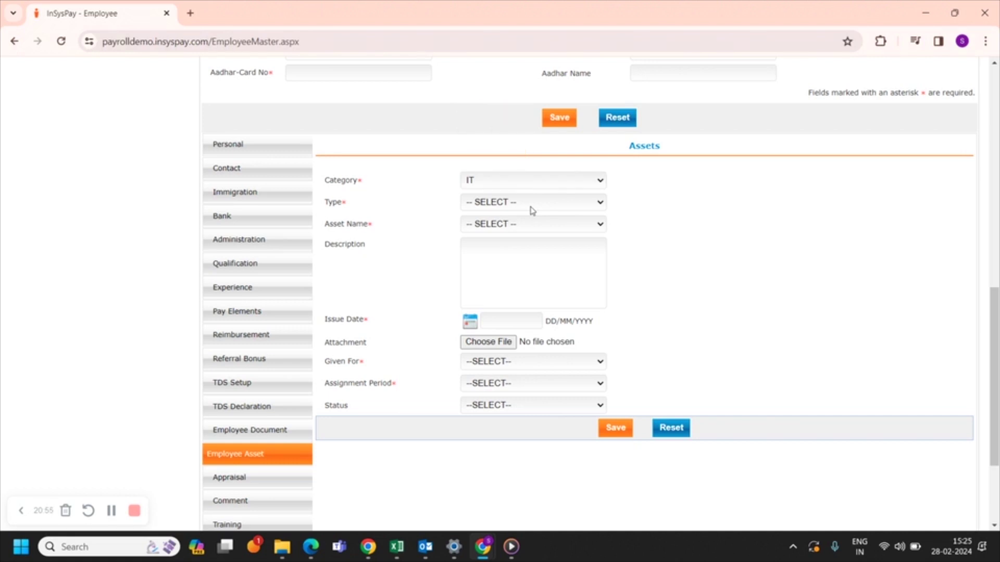
Check the available Type and Asset Name choices for the IT asset, and go to its Description.
click(531, 207)
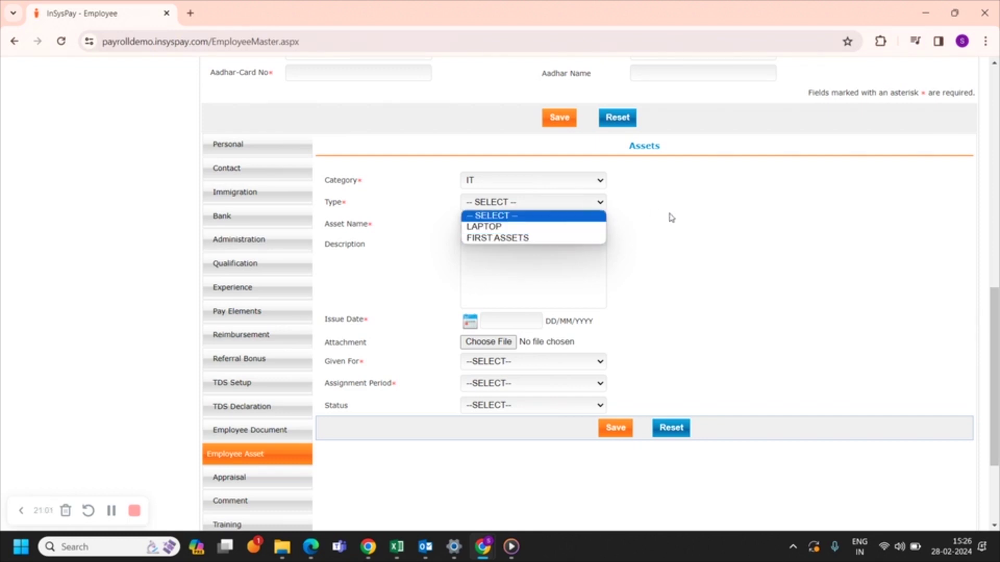
click(685, 229)
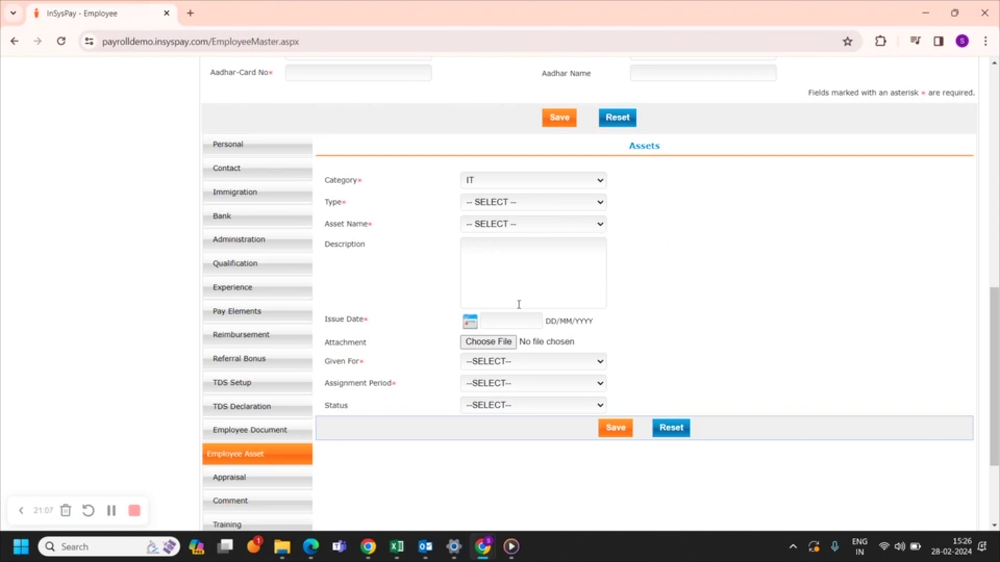
scroll(519, 304, down, 1)
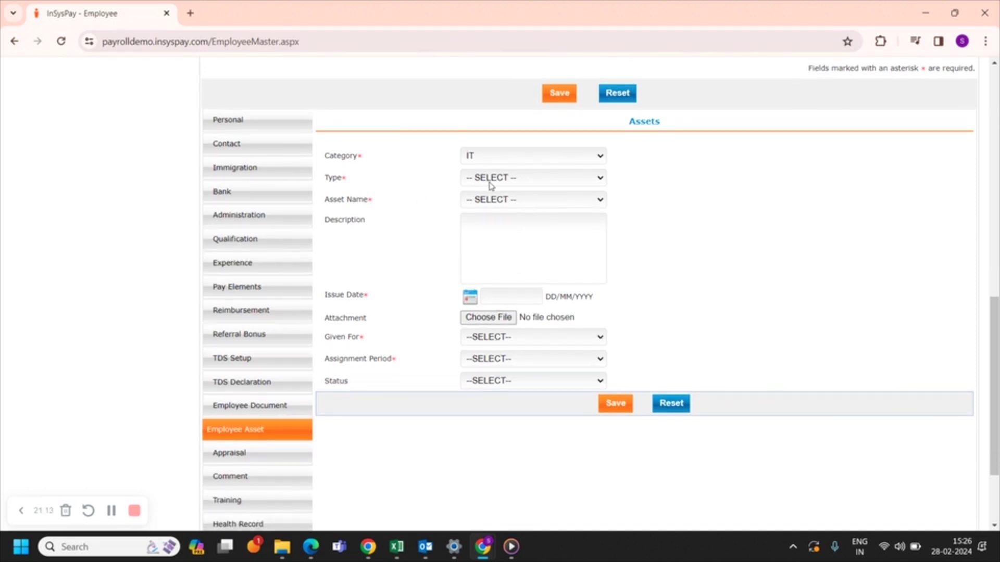
click(499, 203)
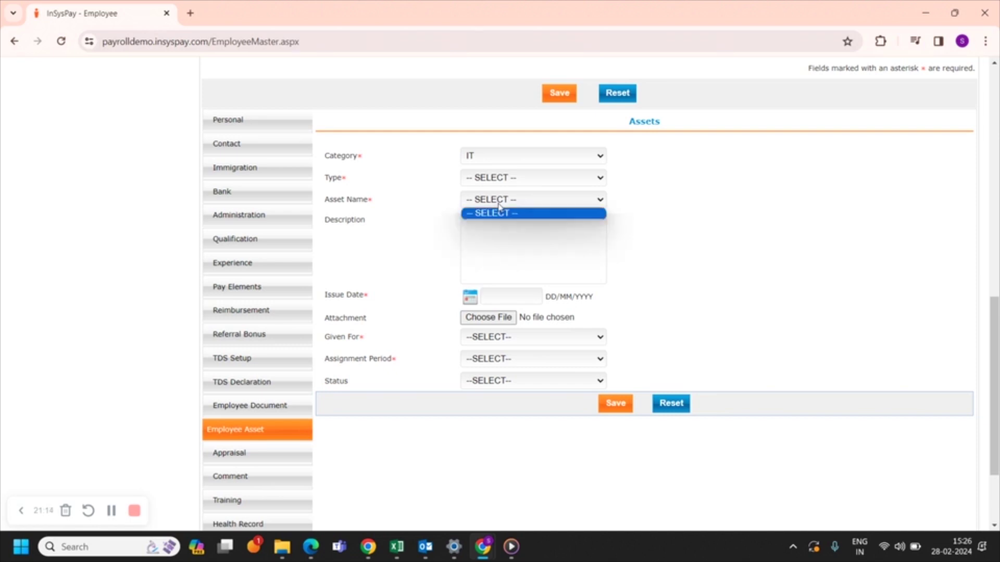
click(542, 254)
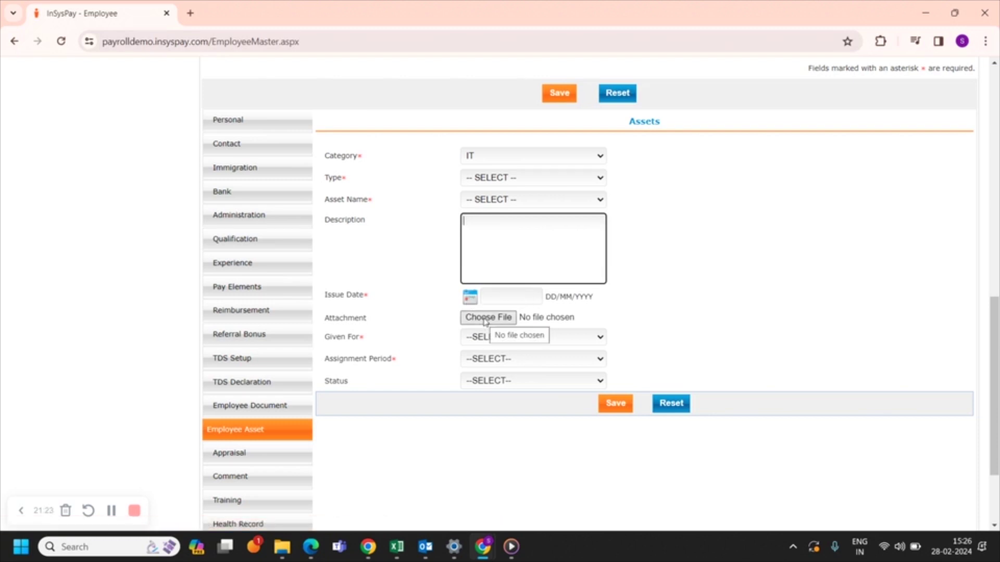
Review the Given For, Assignment Period and Status choices for the asset without selecting any.
click(549, 341)
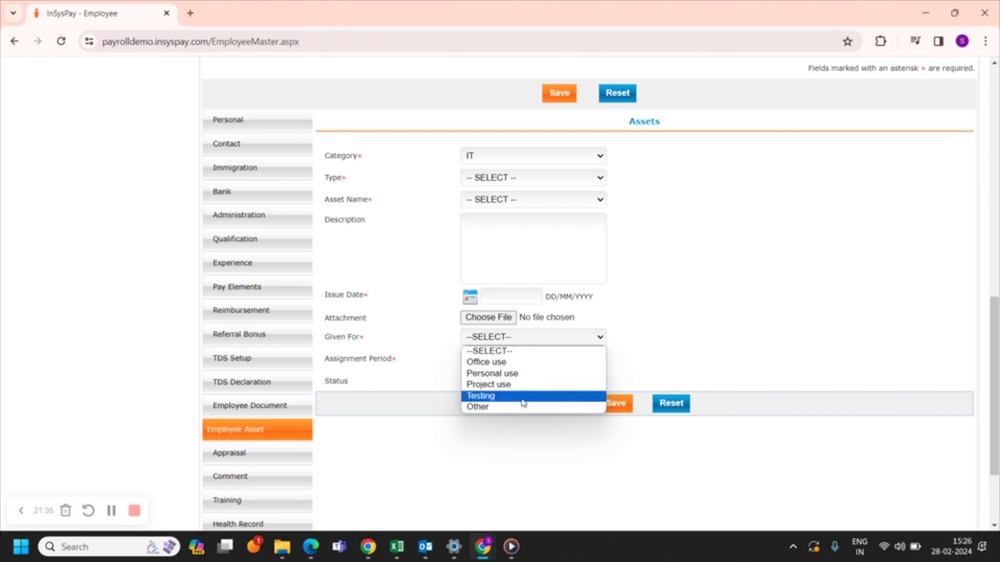
click(663, 336)
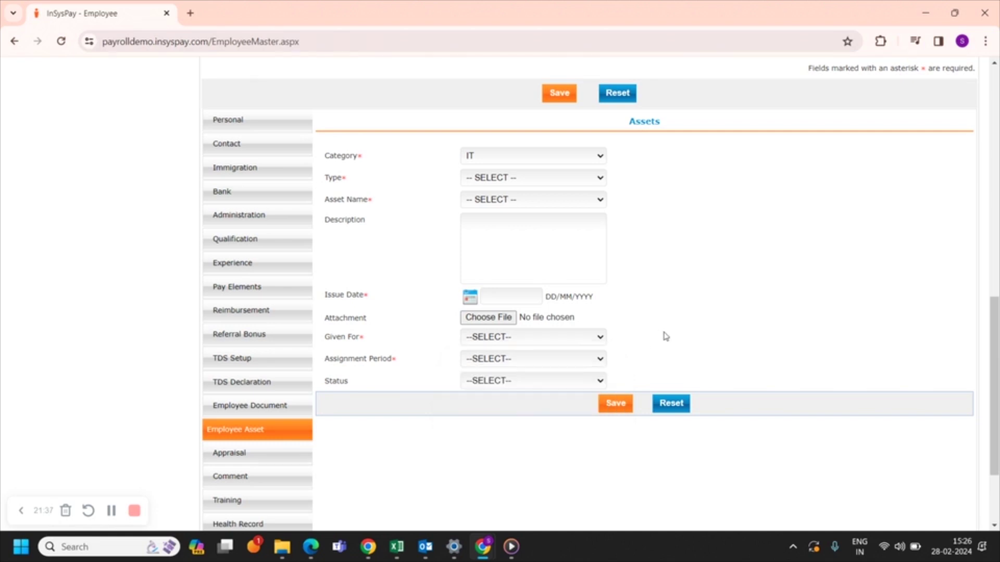
click(469, 364)
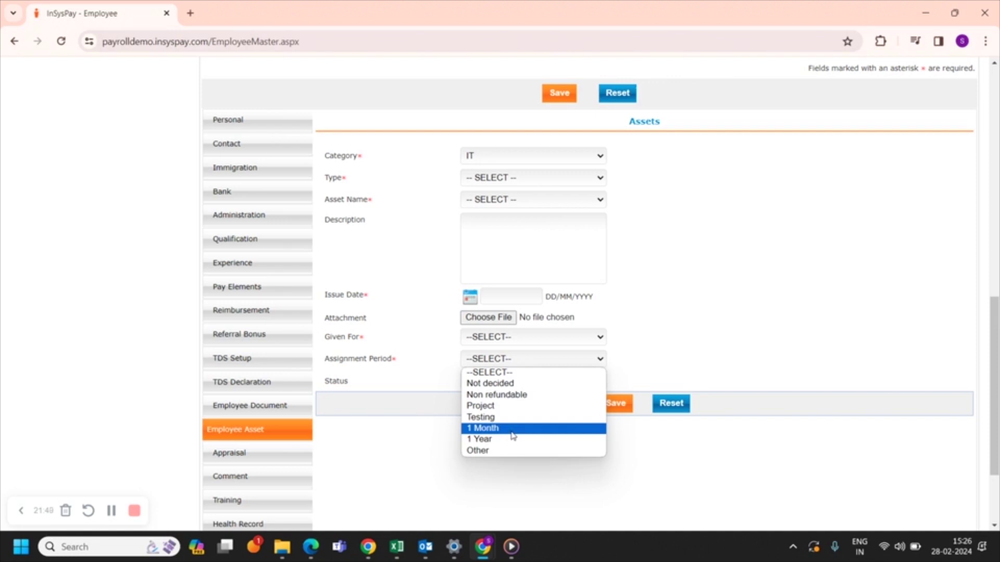
click(679, 346)
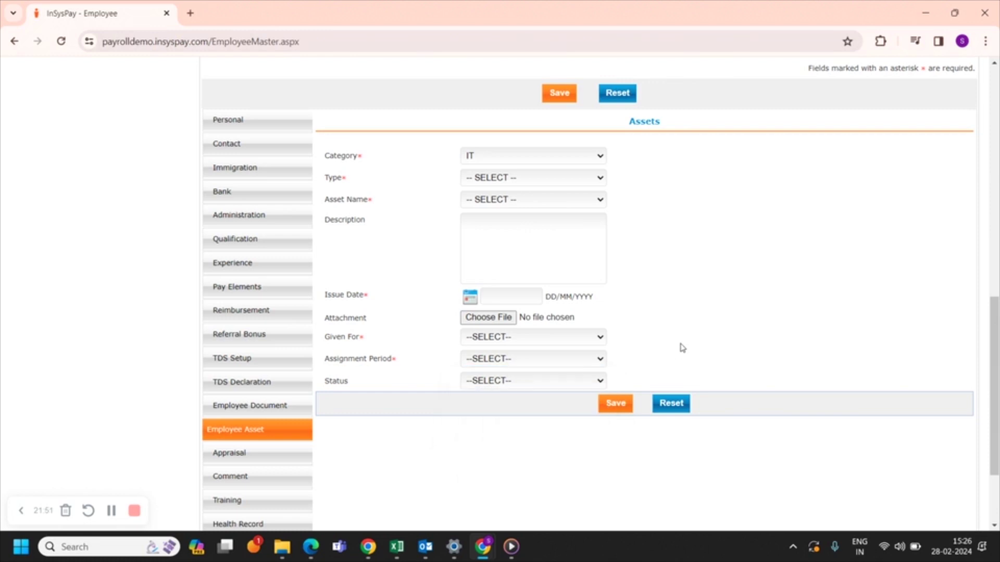
click(505, 383)
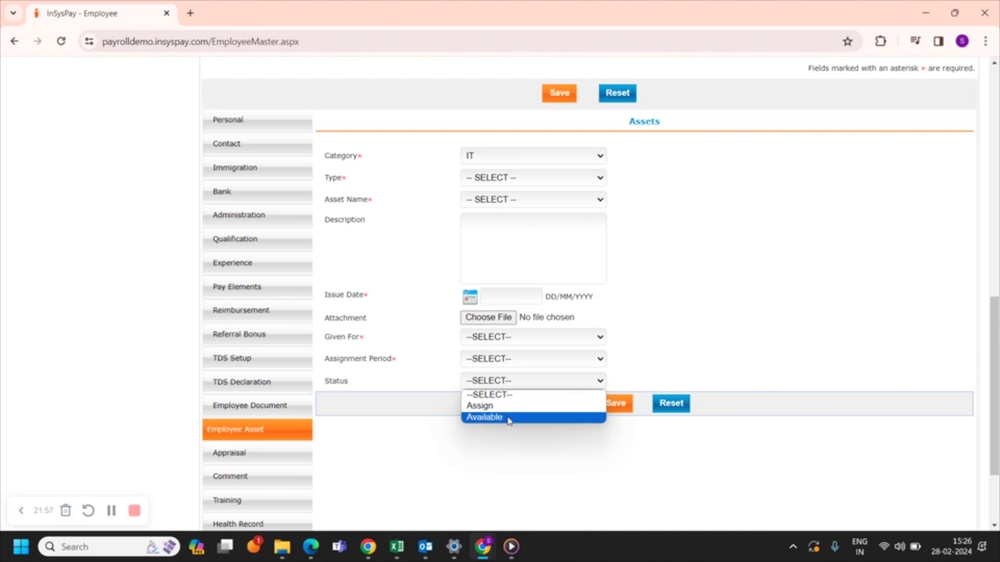
click(497, 450)
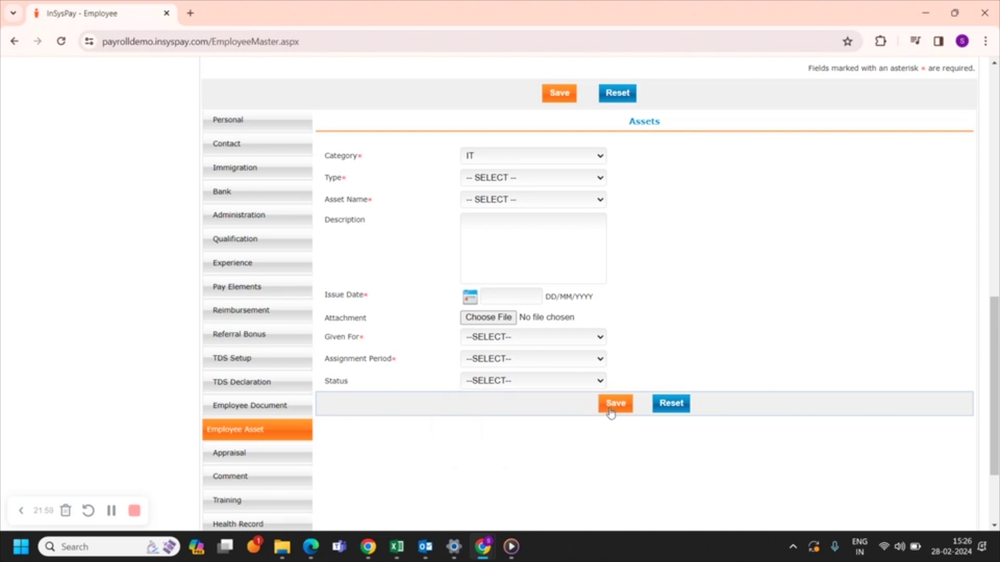
Open the employee's Appraisal section and examine its contents.
scroll(455, 390, down, 2)
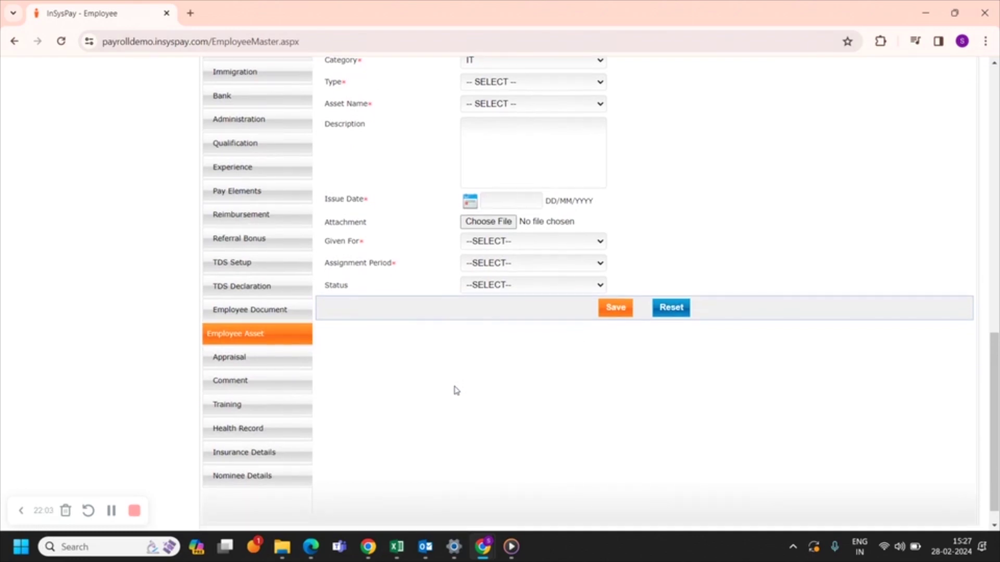
click(268, 359)
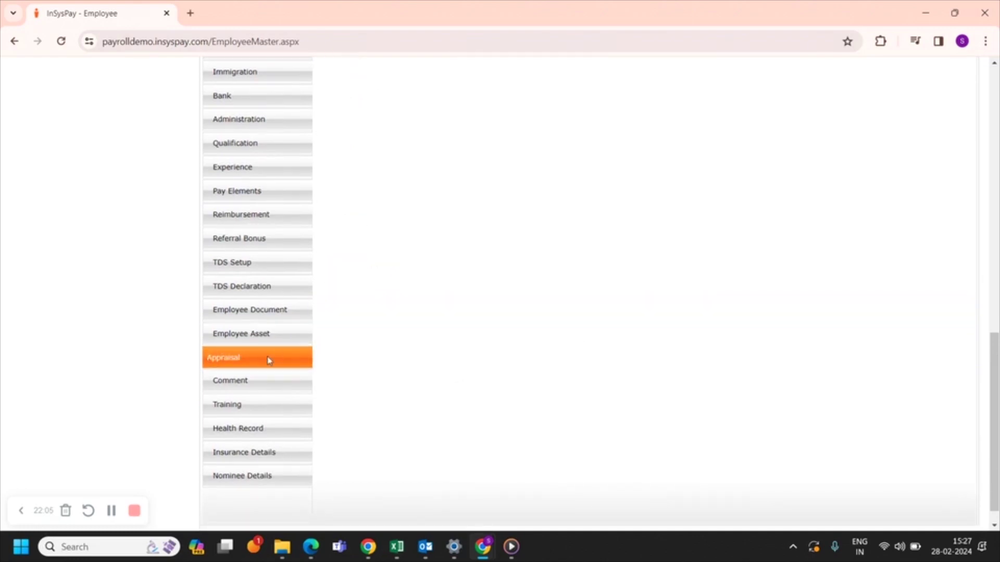
scroll(488, 287, up, 3)
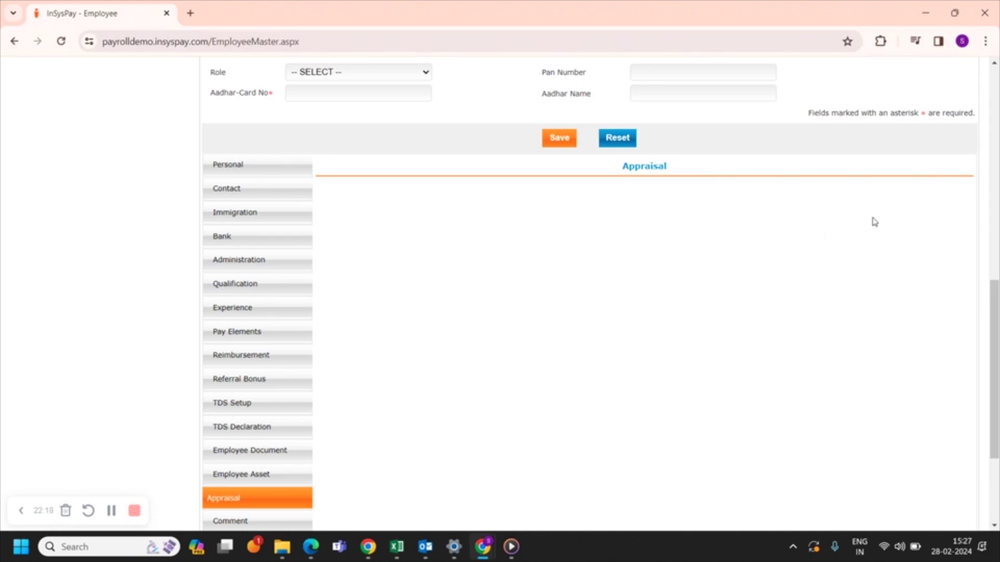
Open the Comment section and review its date and comment fields.
scroll(576, 331, down, 3)
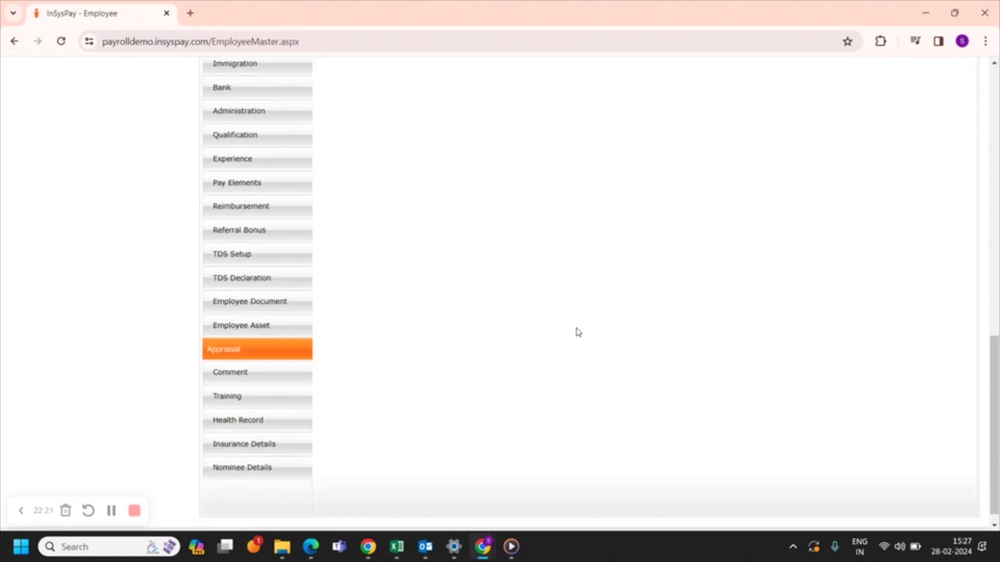
click(266, 357)
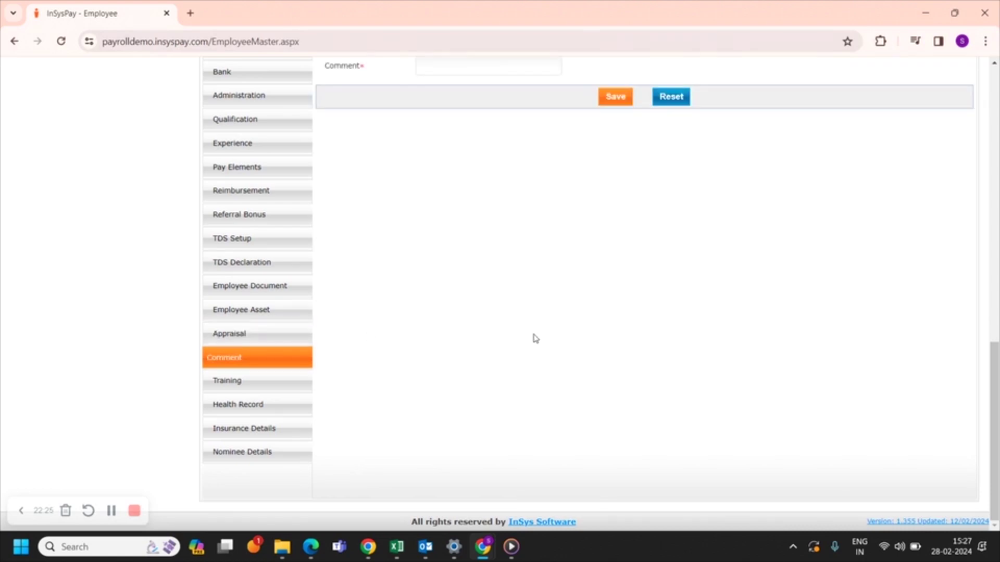
scroll(535, 338, up, 2)
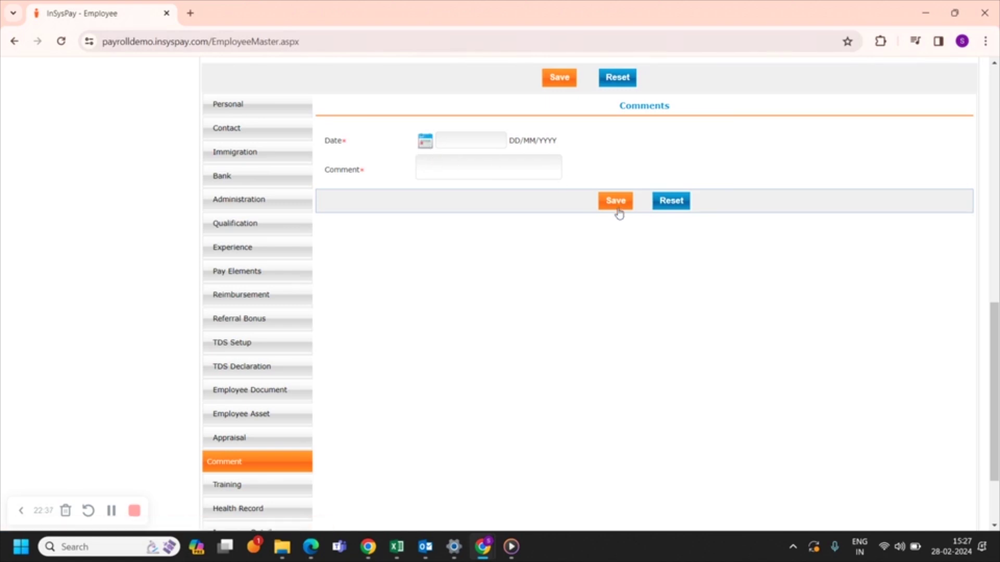
Open the Training section and look at its completed and required training areas.
scroll(485, 359, down, 2)
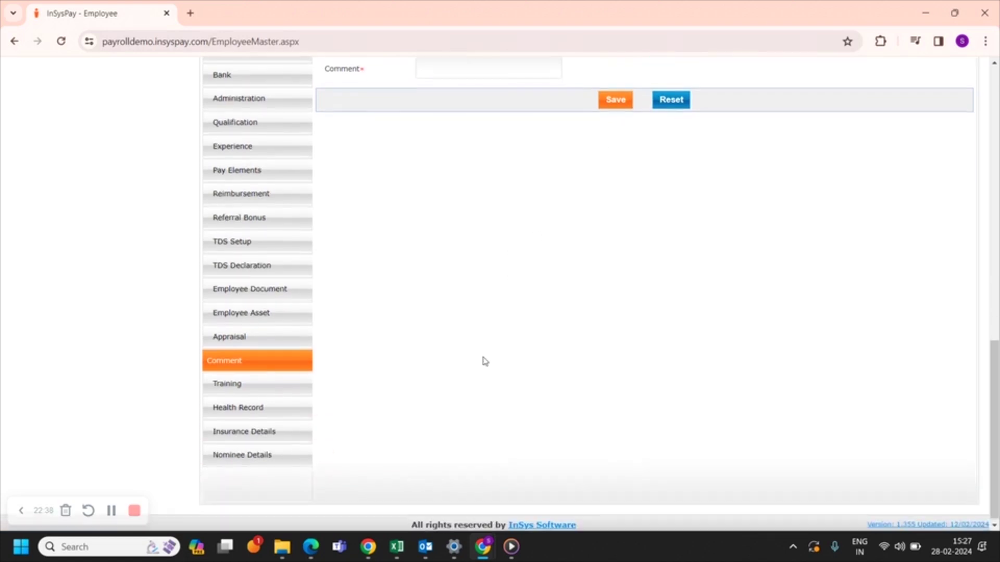
click(249, 388)
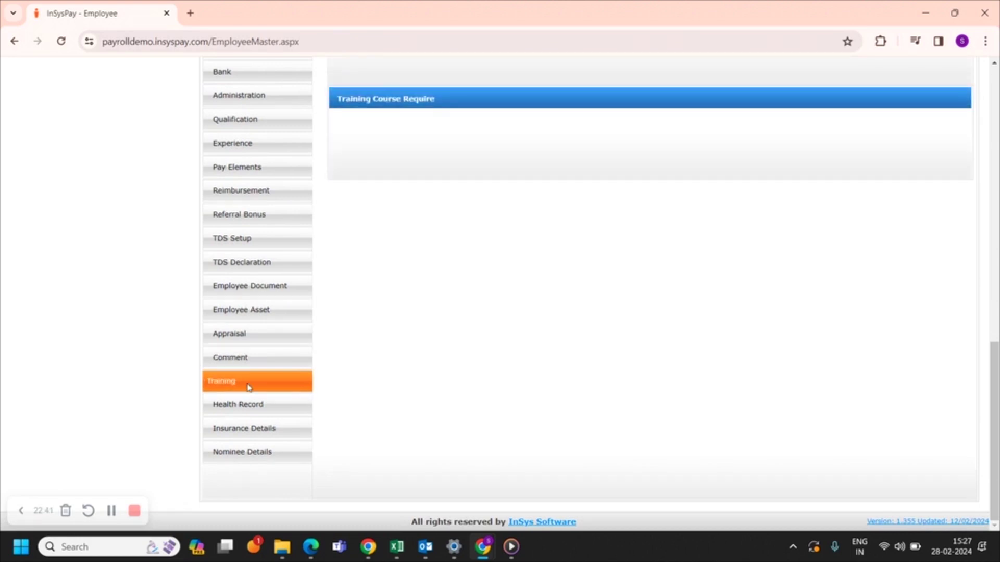
scroll(416, 313, up, 3)
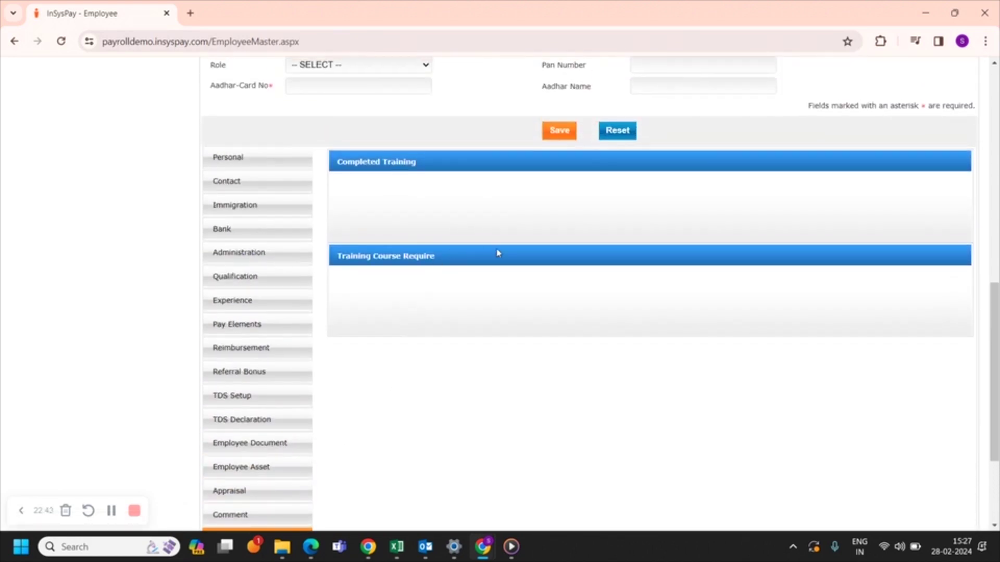
Display the Schedule Training functions under Training in HR Management, including the Training Calendar.
scroll(497, 253, up, 2)
scroll(497, 253, up, 7)
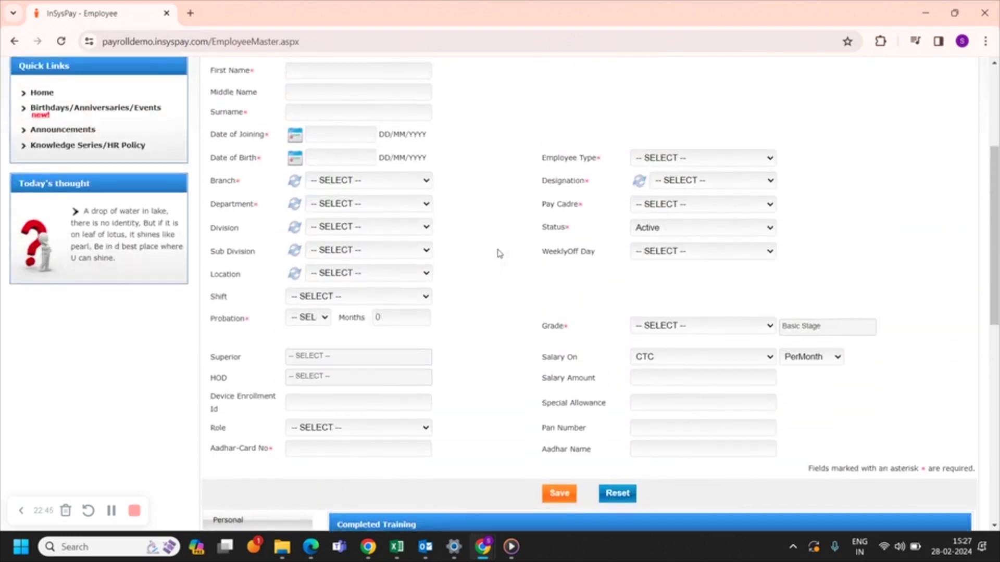
mouse_move(509, 144)
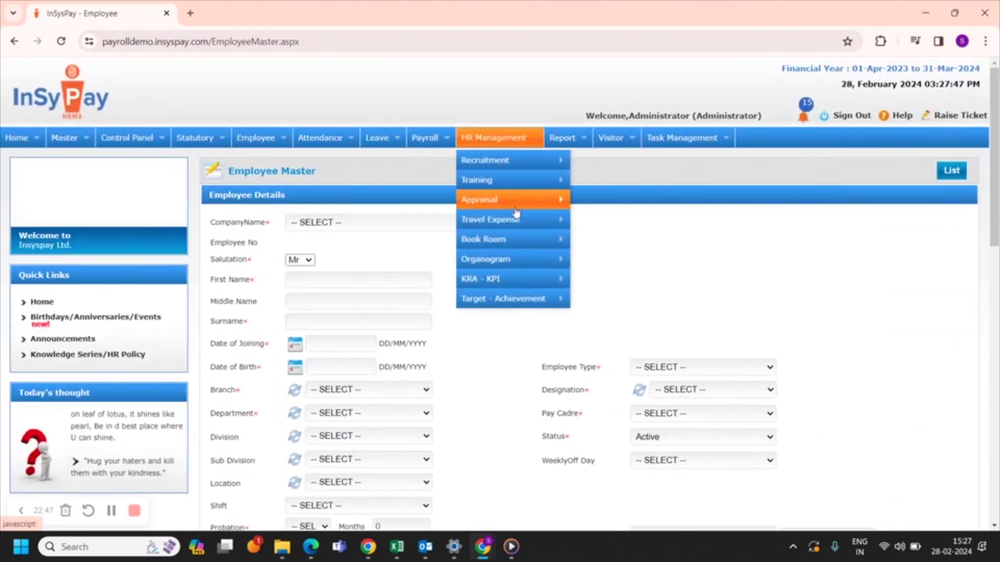
mouse_move(526, 179)
mouse_move(614, 202)
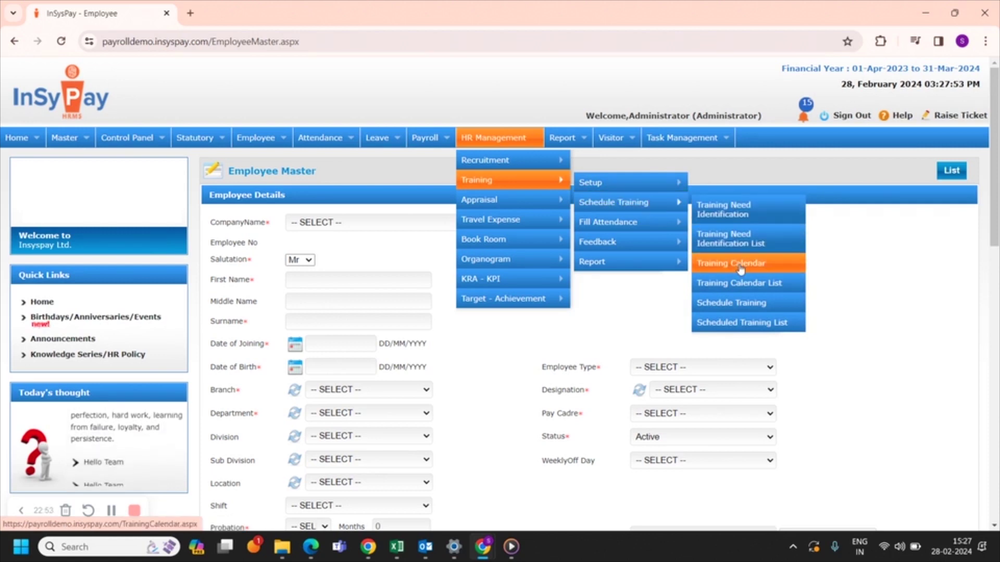
Return to the employee's Training section and review the Completed Training and Training Course Require areas.
scroll(805, 279, down, 7)
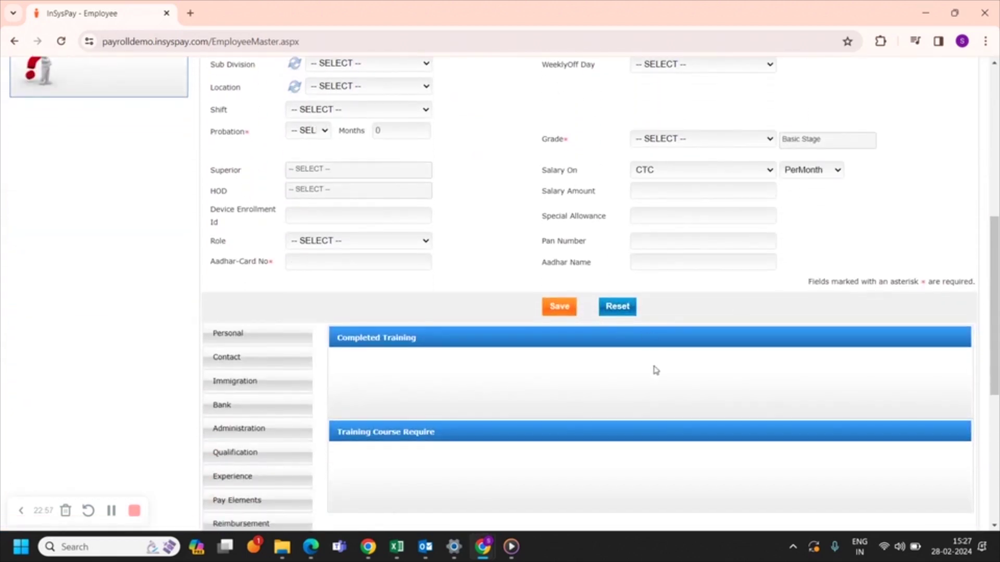
scroll(654, 373, down, 2)
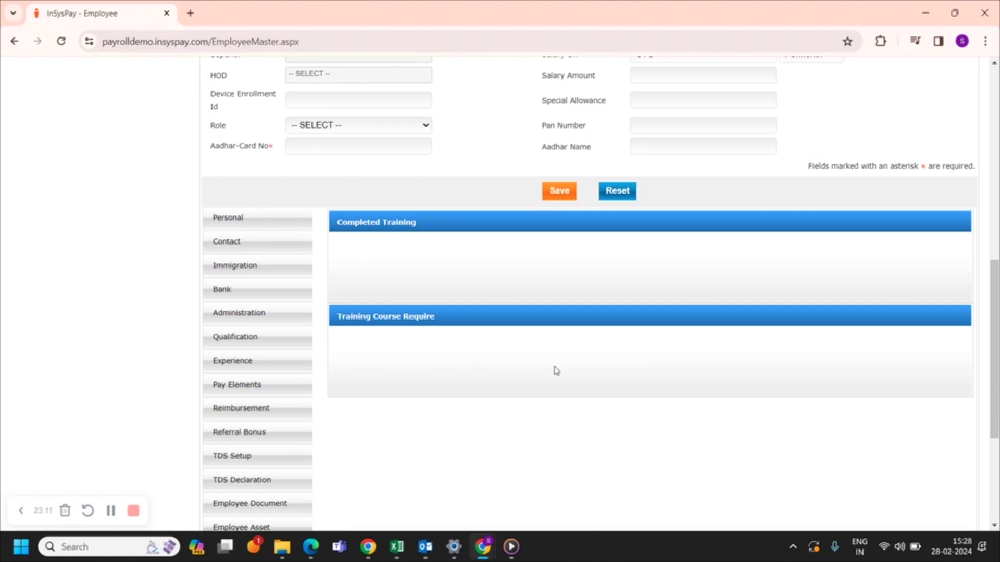
scroll(560, 373, down, 2)
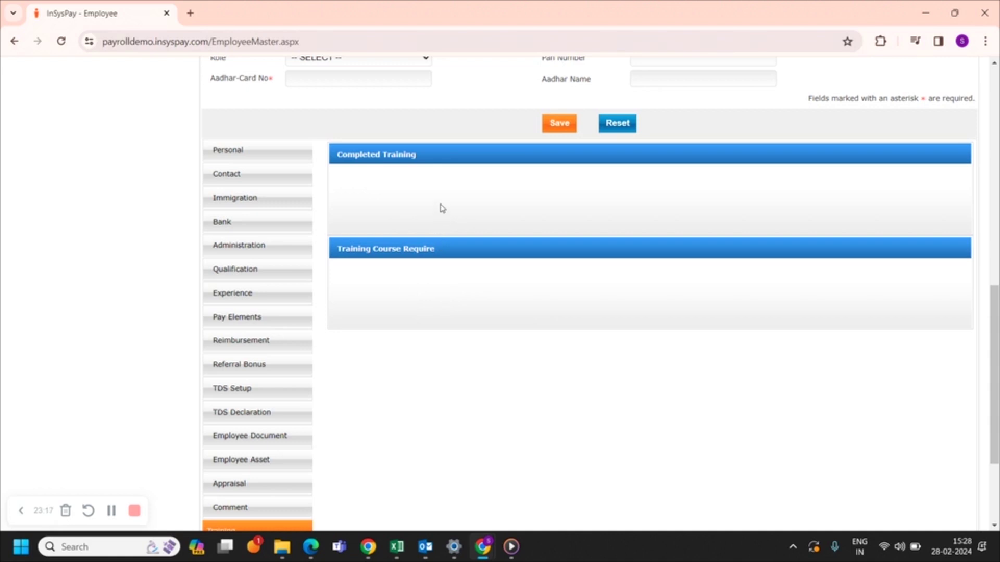
Open the Health Record section and review its report name, date and document fields.
scroll(442, 208, down, 4)
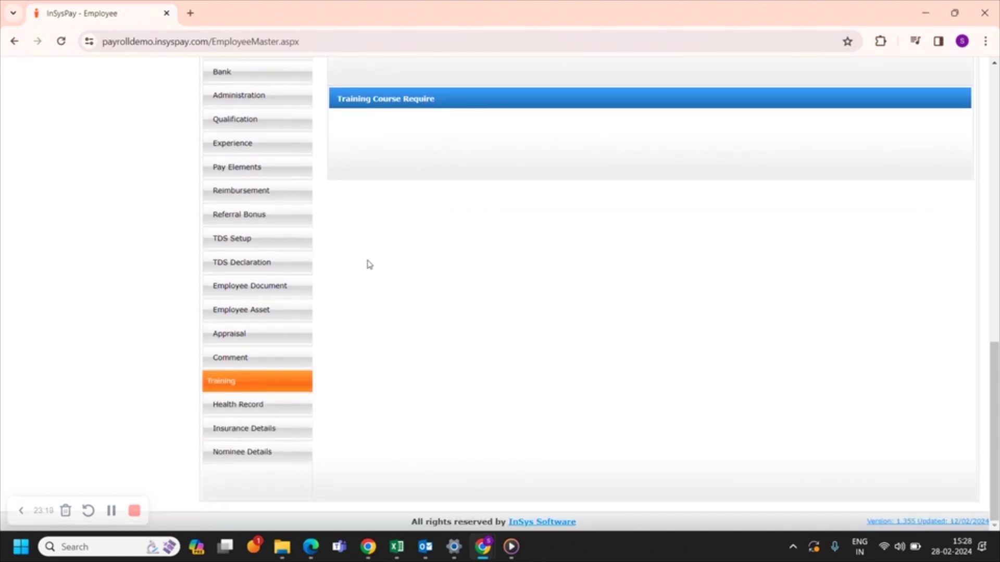
click(295, 410)
scroll(525, 310, up, 1)
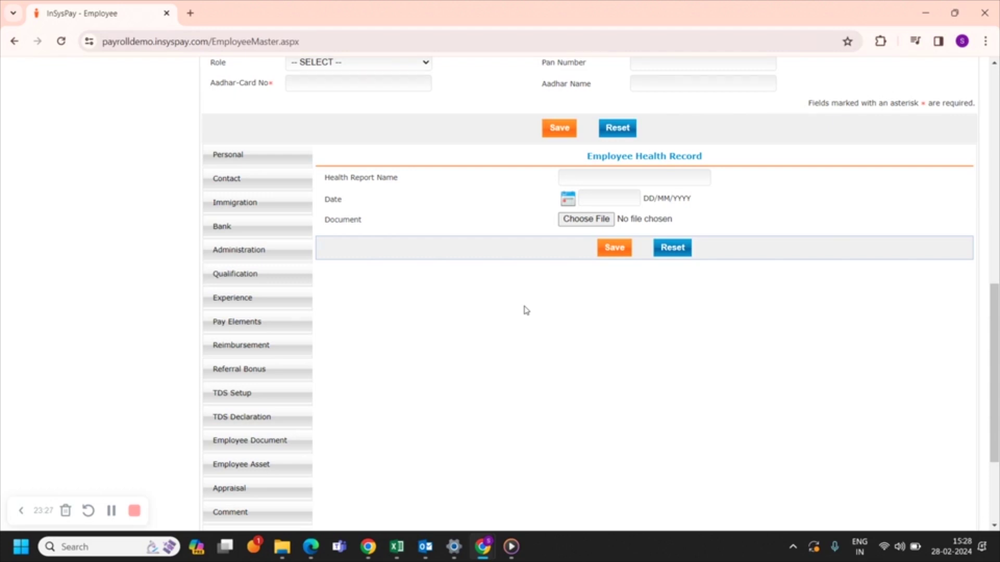
Open the Insurance Details section and review its policy, date, amount and premium deduction fields.
scroll(526, 310, down, 1)
scroll(475, 319, down, 2)
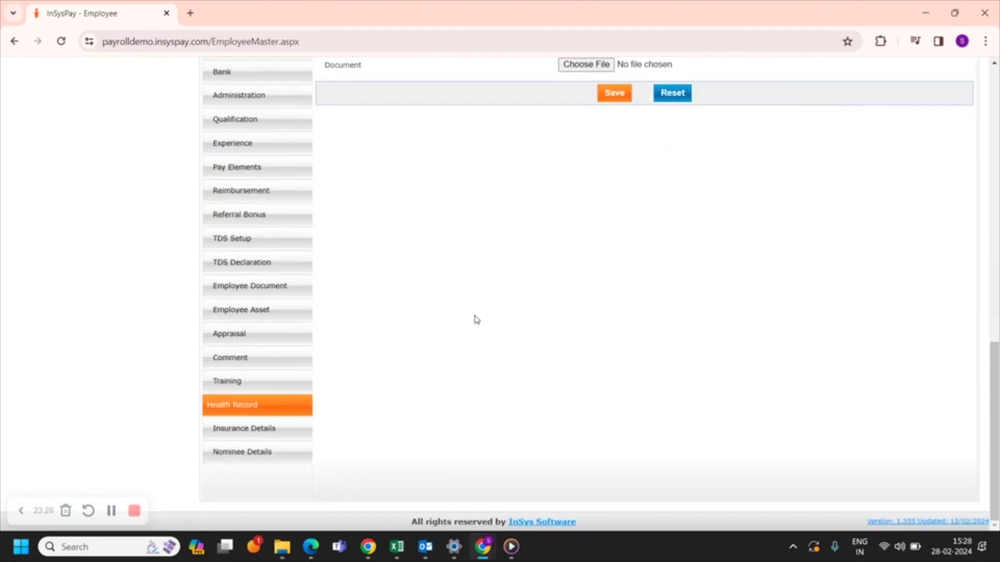
click(269, 438)
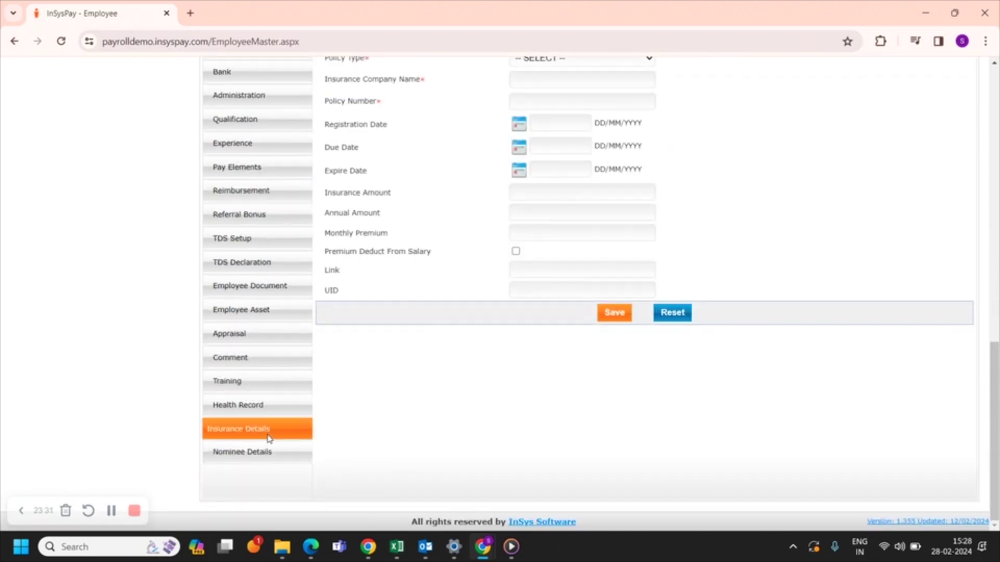
scroll(474, 245, up, 2)
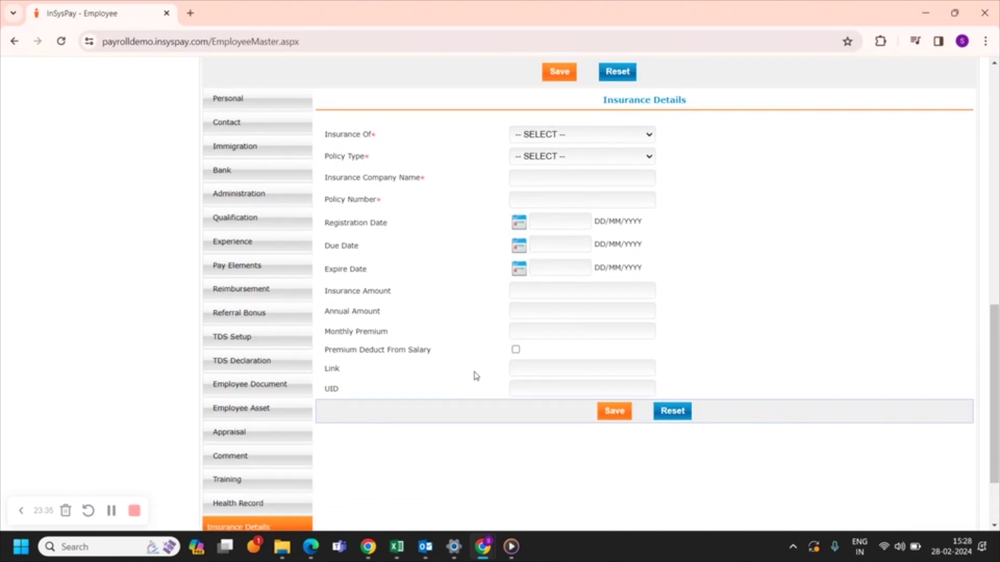
Open the Nominee Details section and review its relationship, address, purpose and share fields.
scroll(480, 371, down, 2)
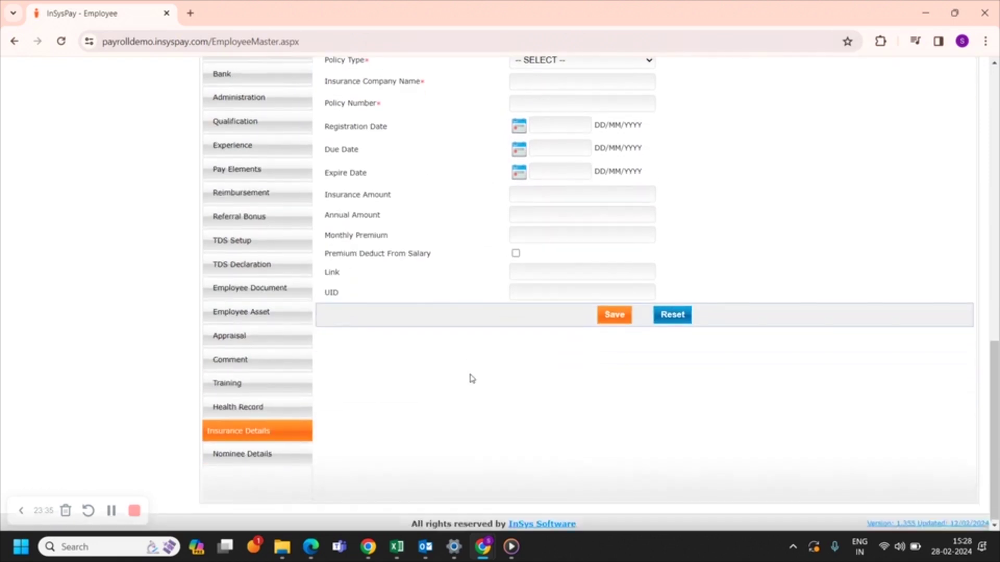
click(281, 458)
scroll(453, 345, up, 3)
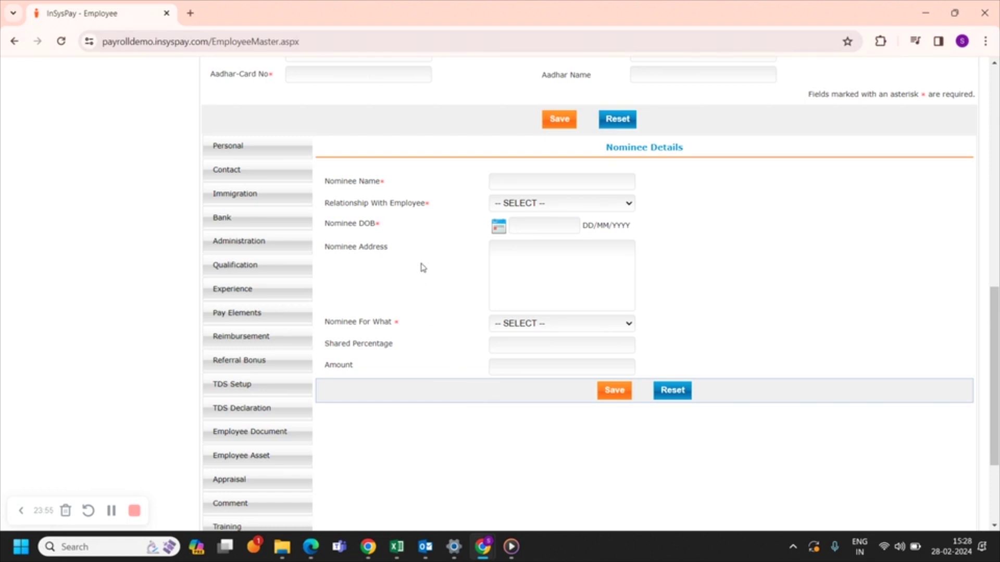
Open the Employee List from the Employee Master and review its filter fields and record columns.
scroll(439, 367, up, 10)
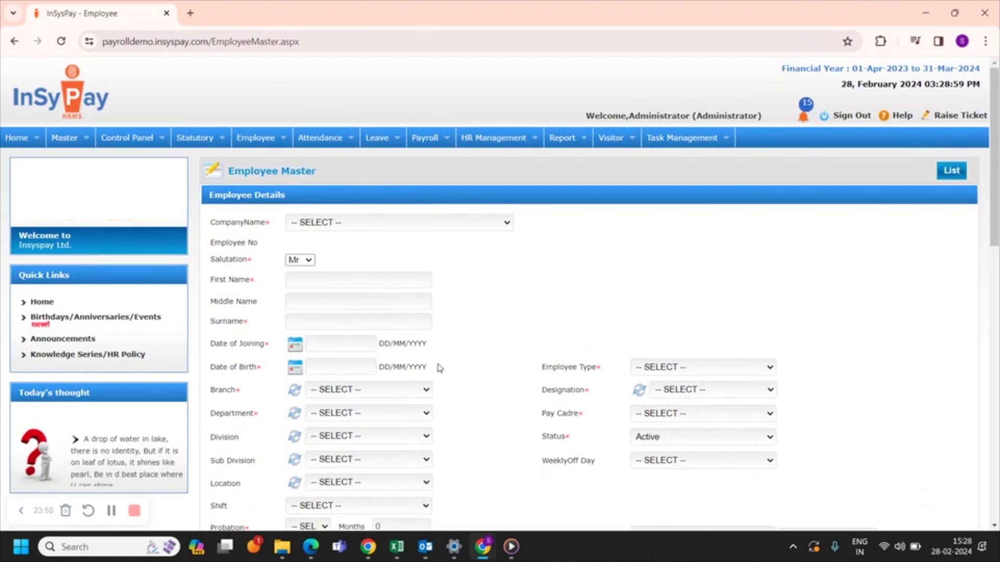
mouse_move(275, 140)
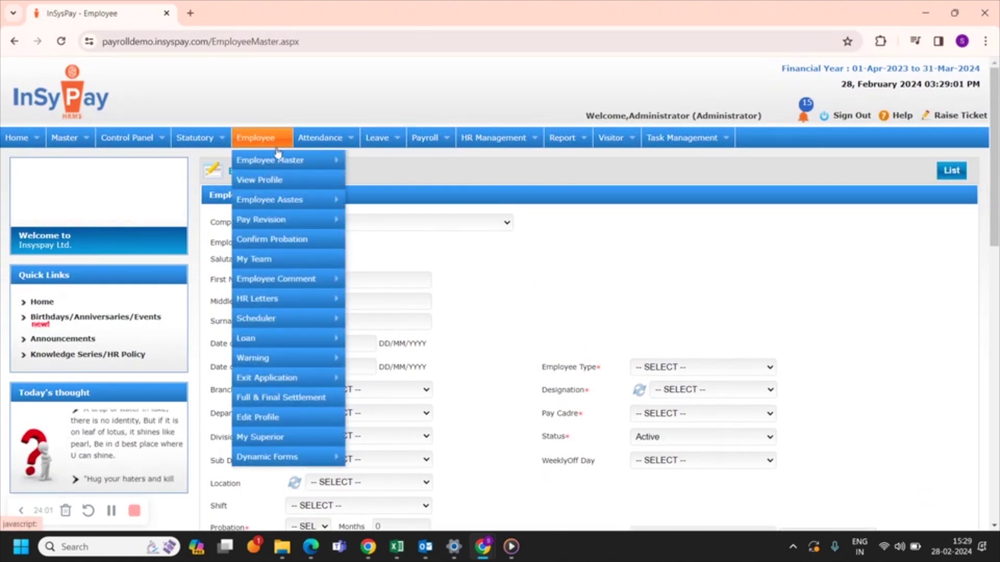
mouse_move(323, 160)
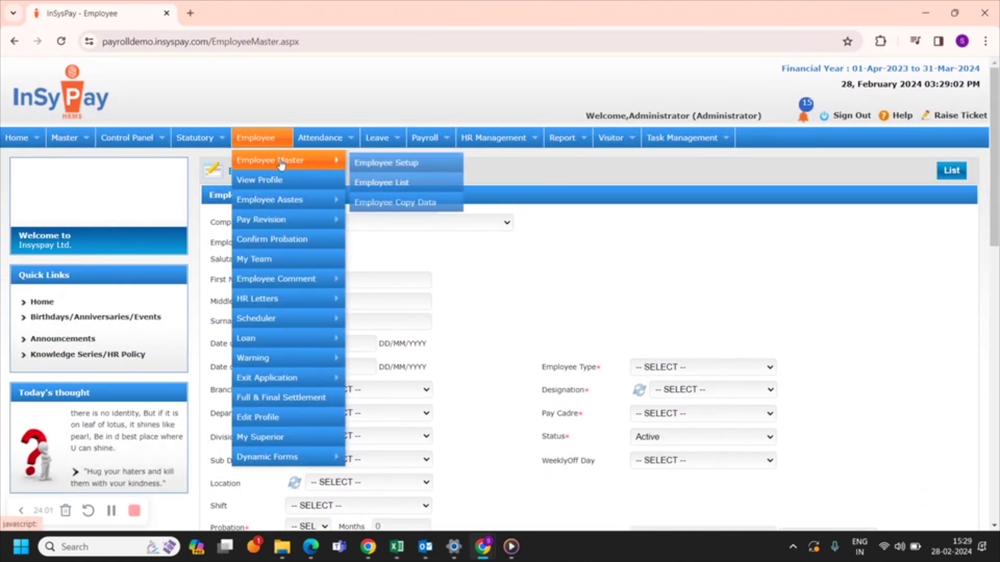
click(400, 183)
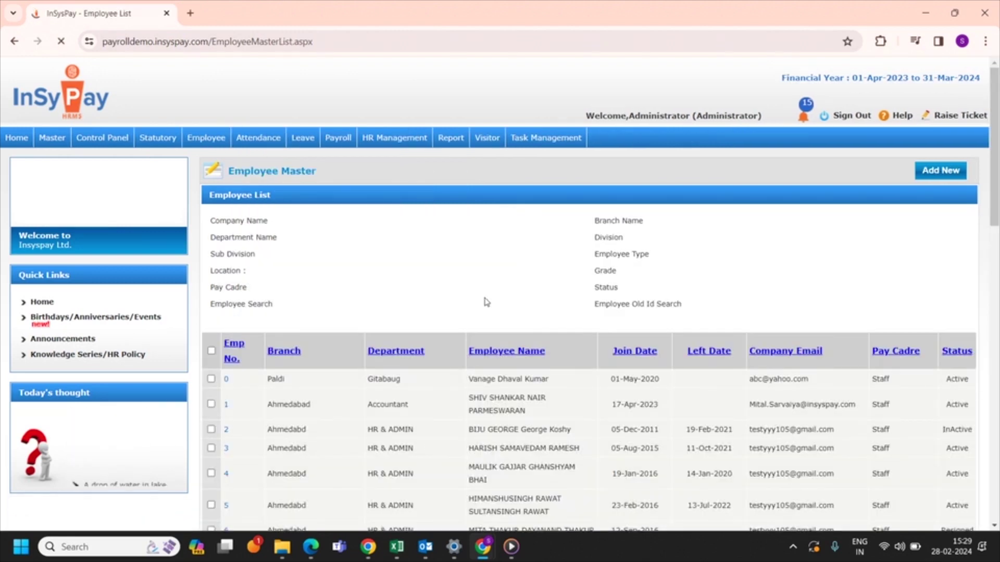
scroll(552, 318, down, 2)
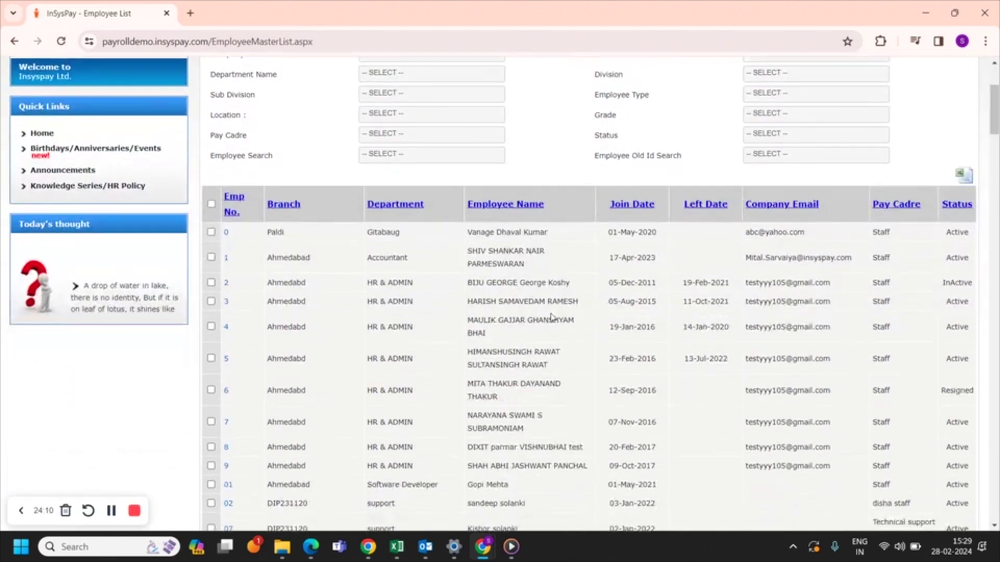
scroll(492, 214, up, 2)
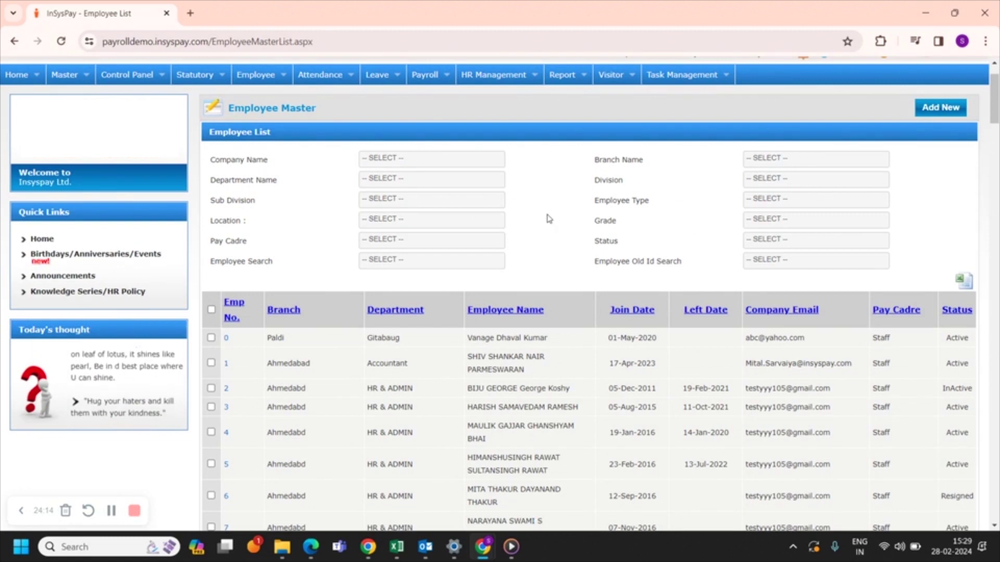
Filter the employee list by Active status and look through the records down to the page controls.
click(774, 241)
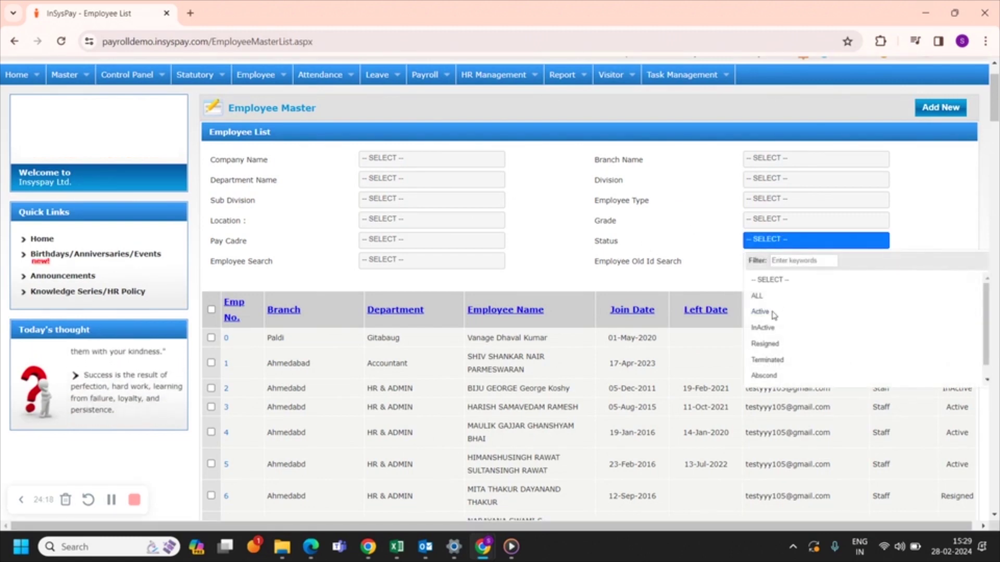
click(775, 312)
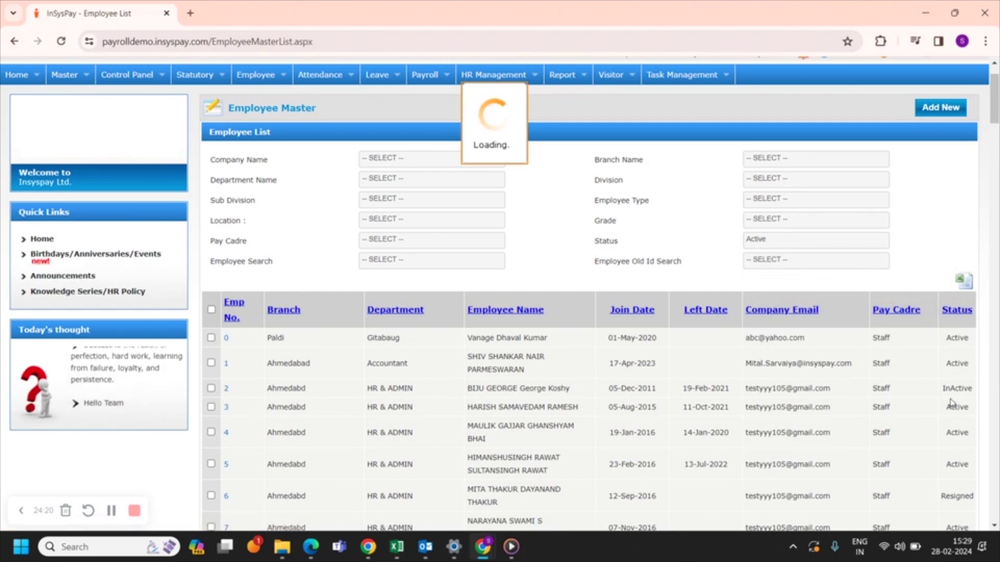
scroll(910, 472, down, 20)
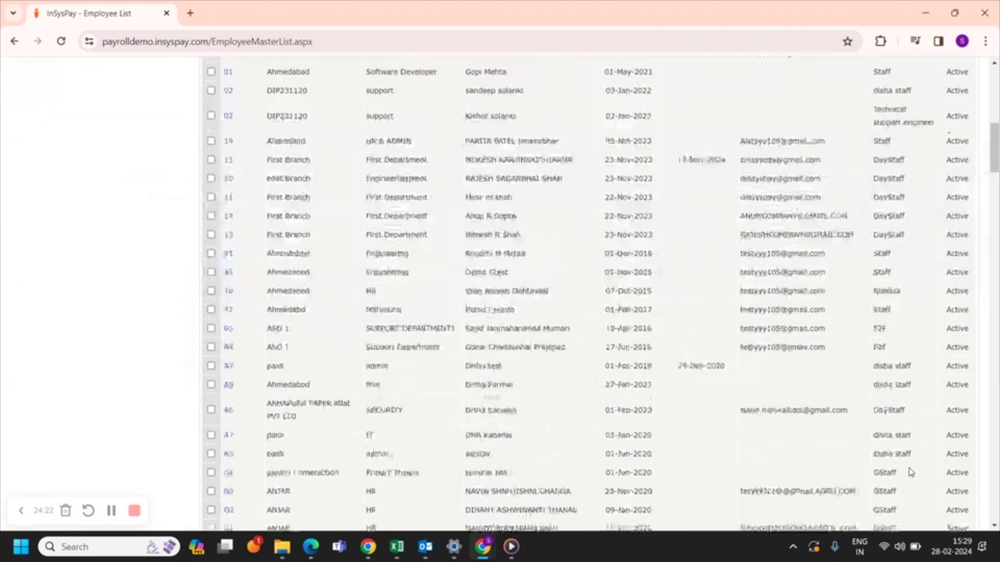
scroll(909, 468, down, 20)
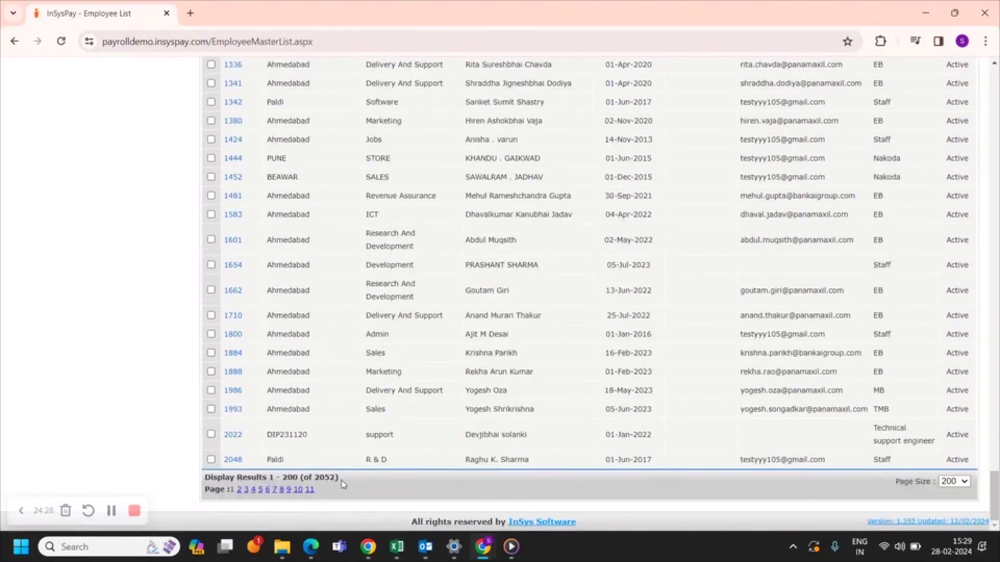
scroll(446, 359, up, 20)
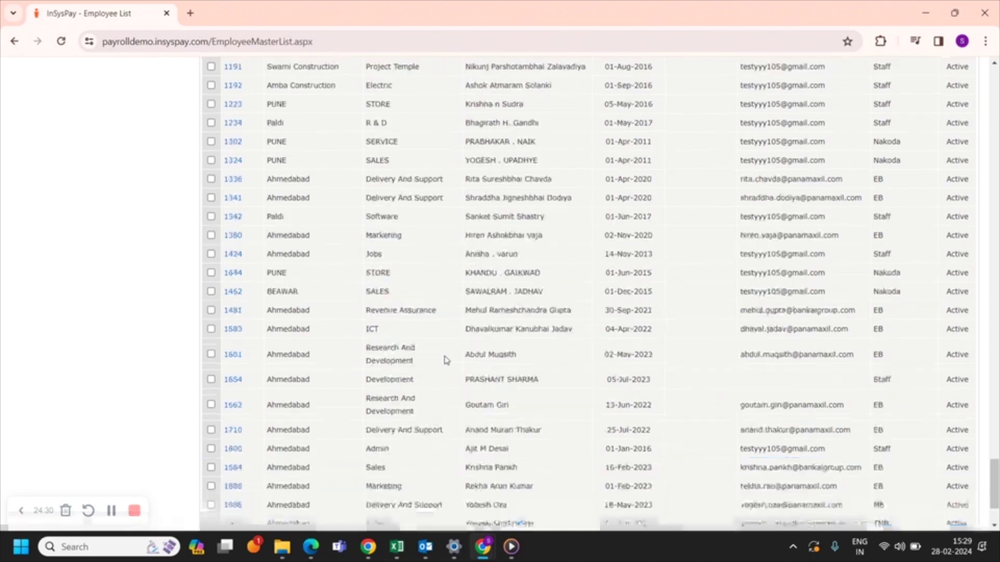
scroll(446, 359, up, 5)
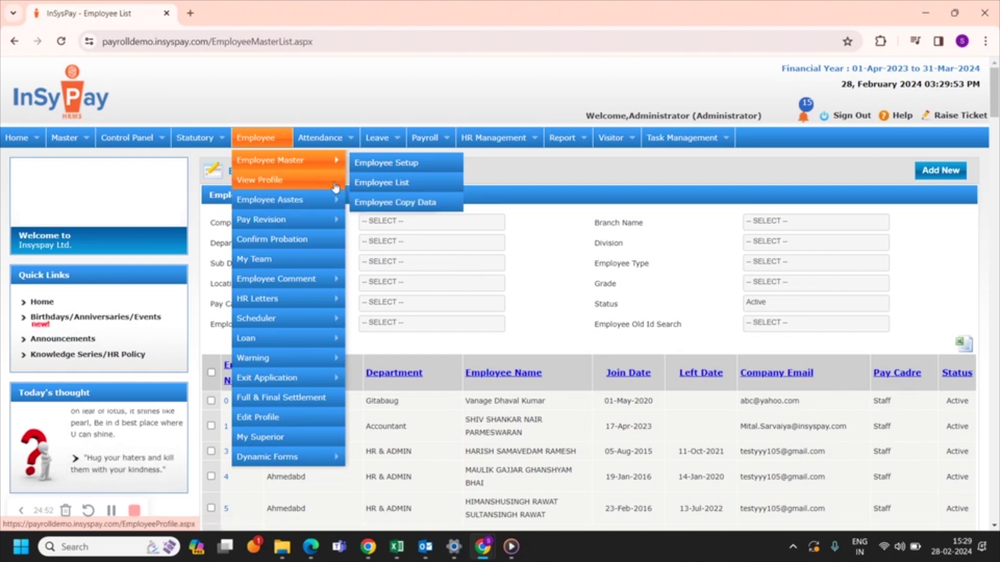
Open the form for assigning employee assets and select the second listed employee as Employee ID.
mouse_move(332, 204)
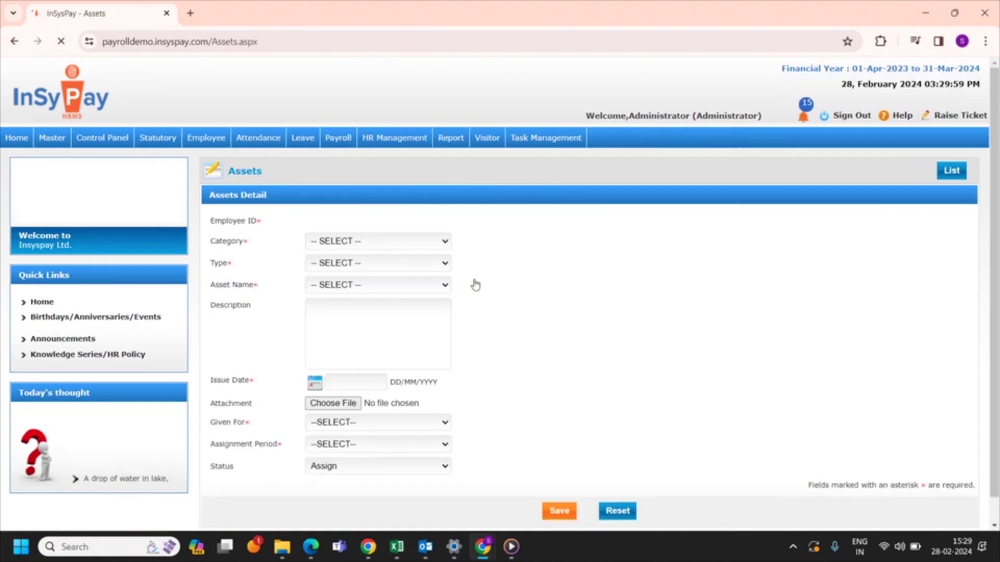
scroll(490, 300, down, 1)
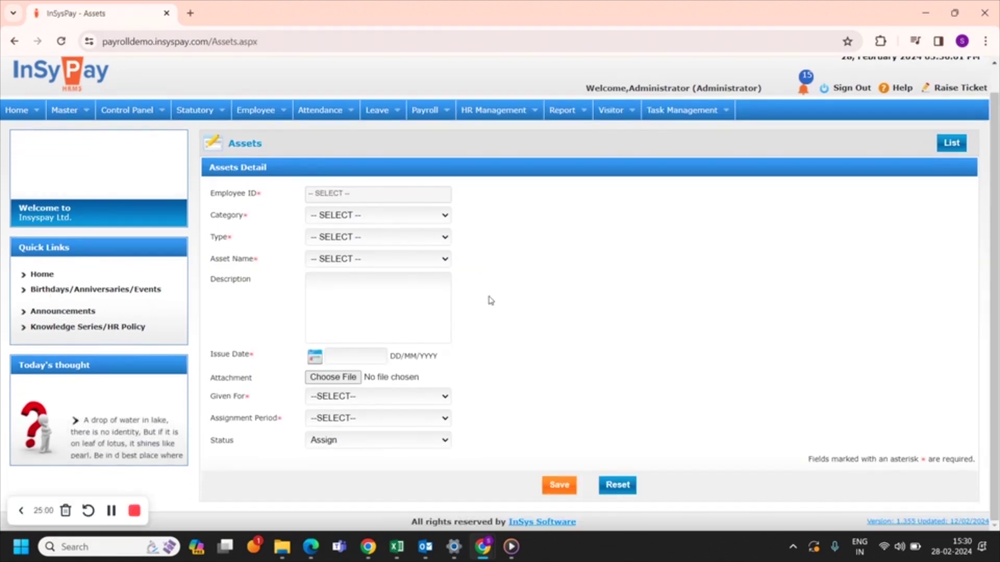
click(357, 196)
click(362, 267)
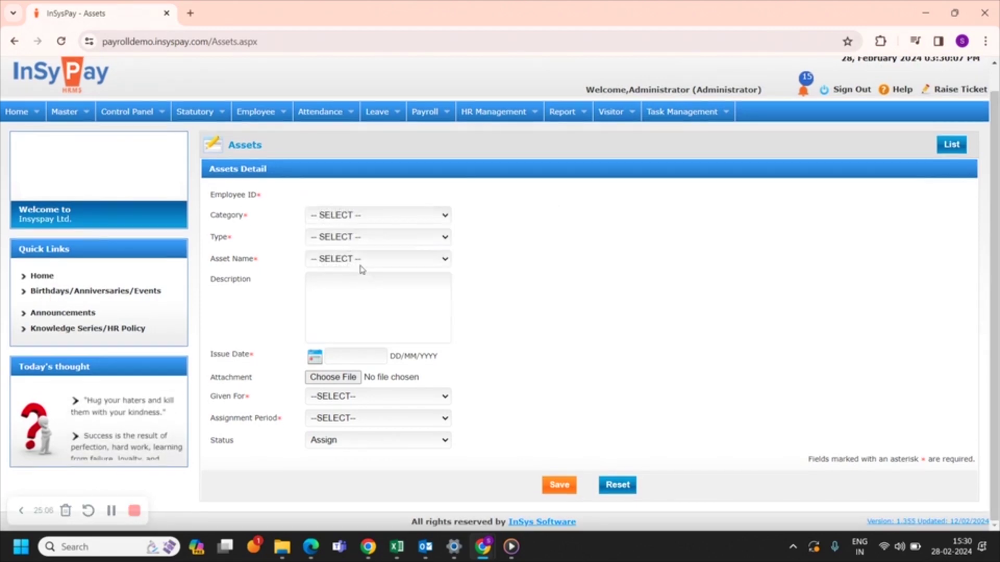
Set the asset's category to IT and its type to LAPTOP.
click(354, 221)
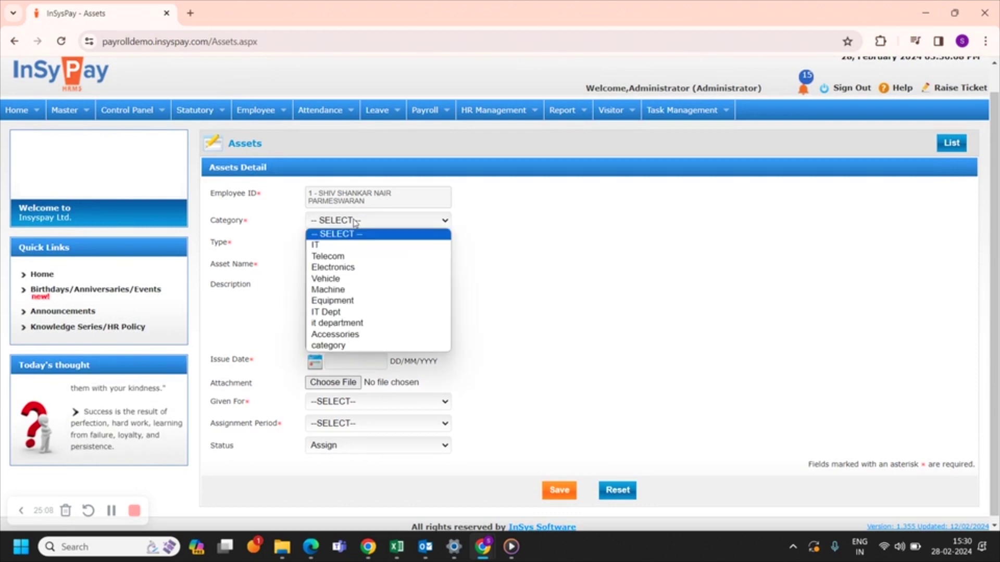
click(349, 246)
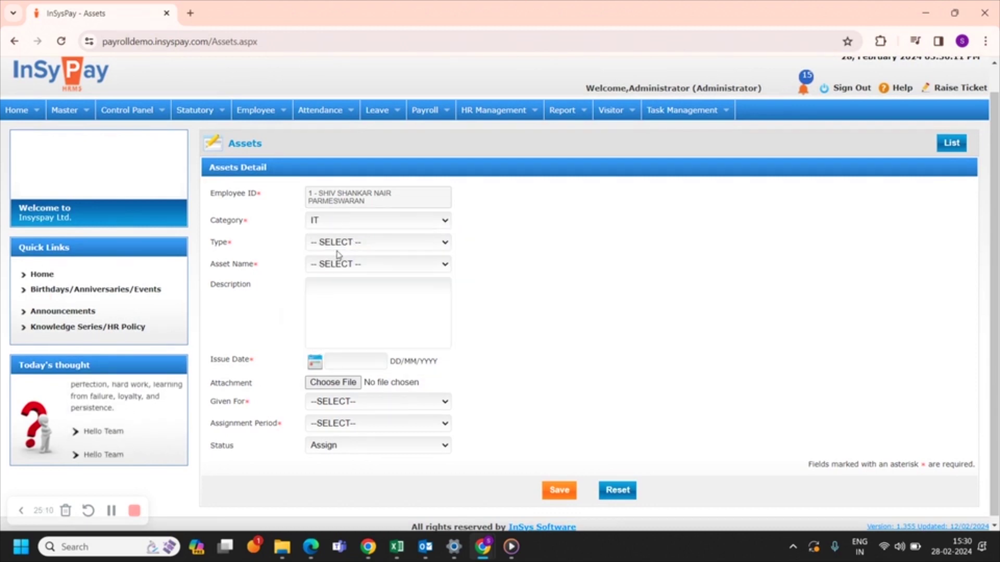
click(358, 242)
click(357, 269)
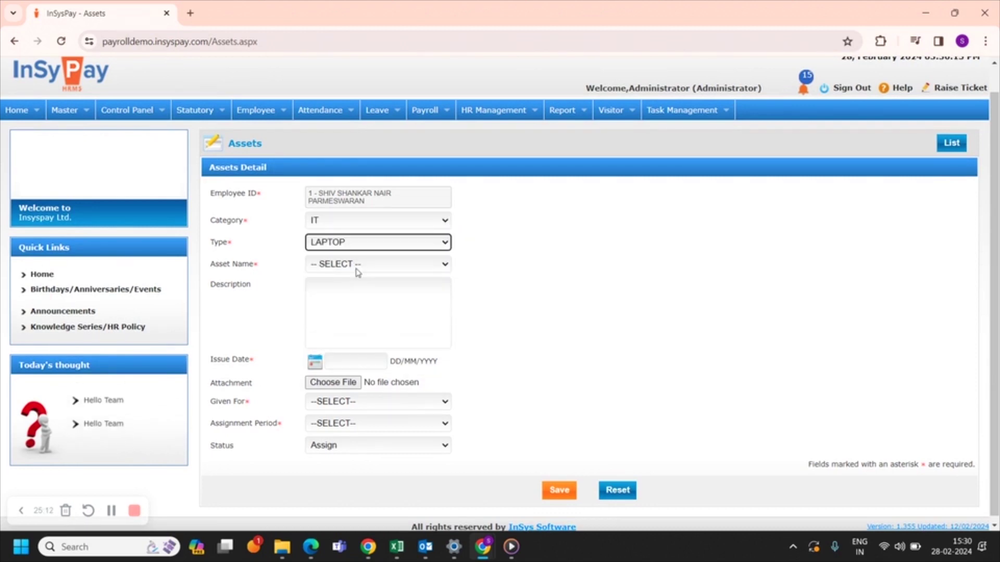
Review the asset's name, description, issue date and attachment fields and the Given For and Assignment Period options.
click(340, 269)
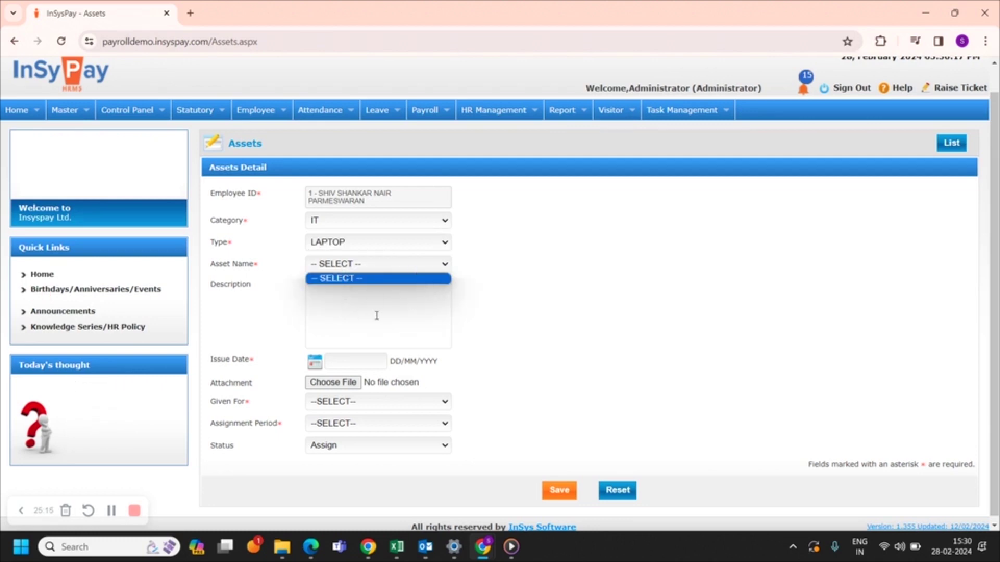
click(369, 298)
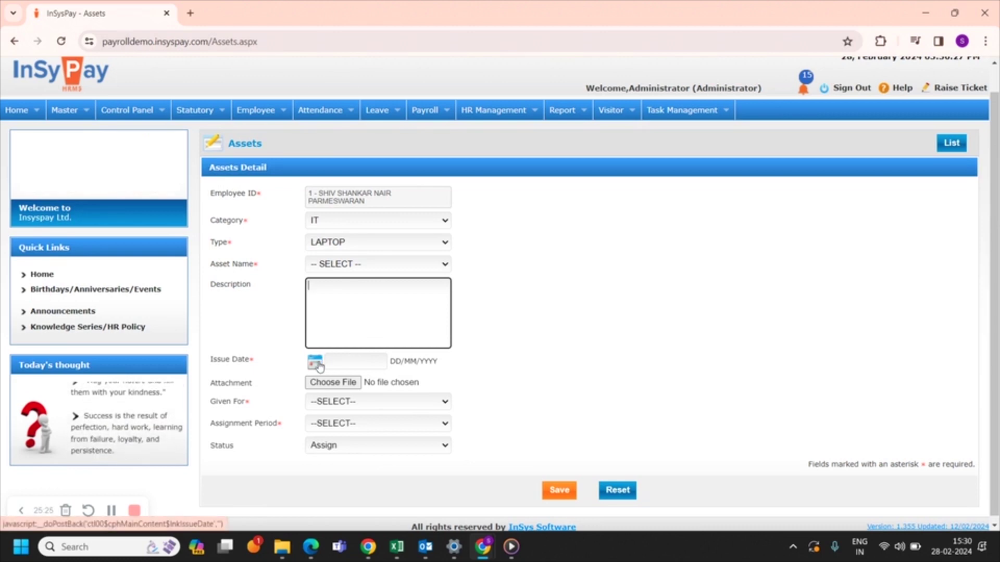
scroll(319, 367, down, 1)
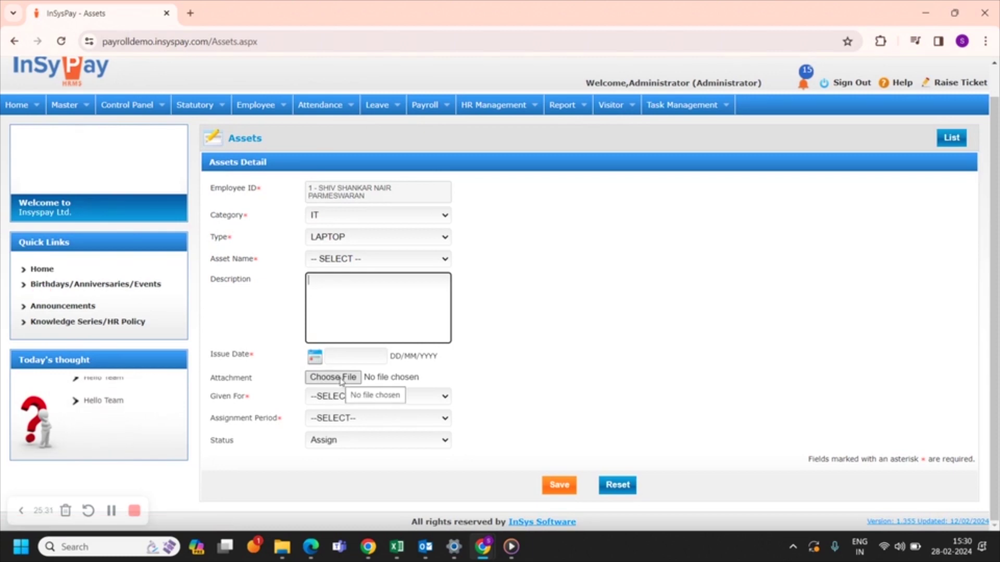
click(341, 398)
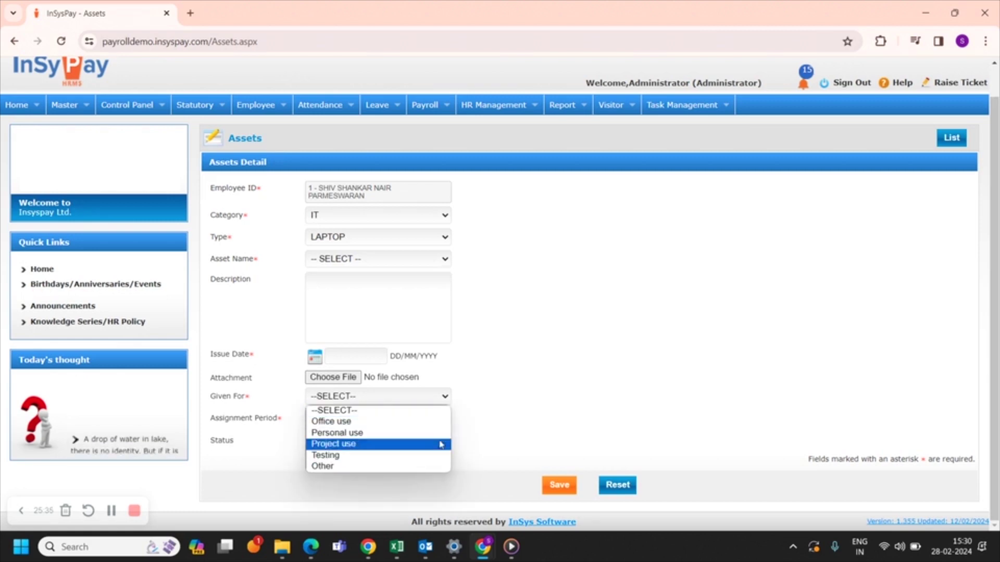
click(584, 359)
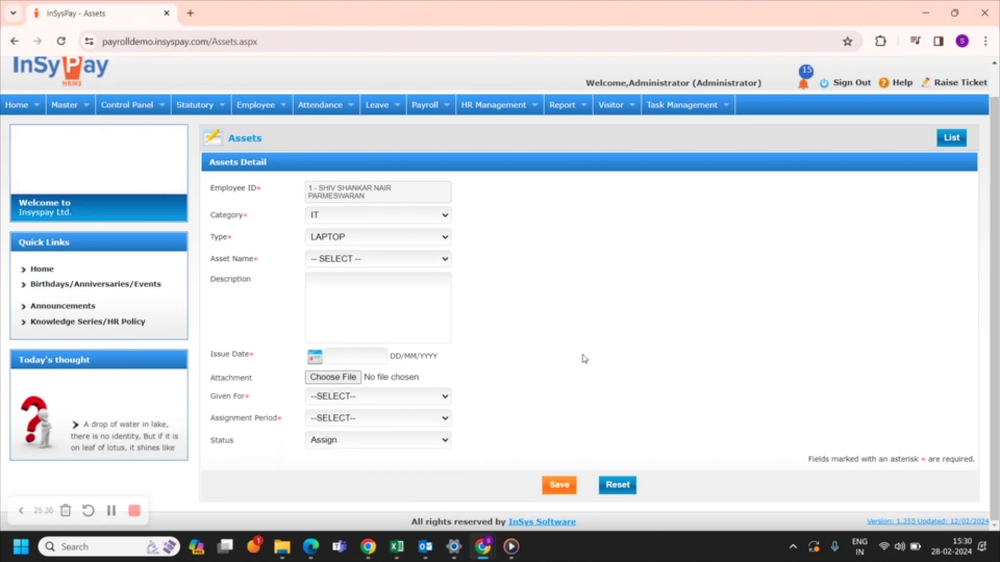
click(378, 424)
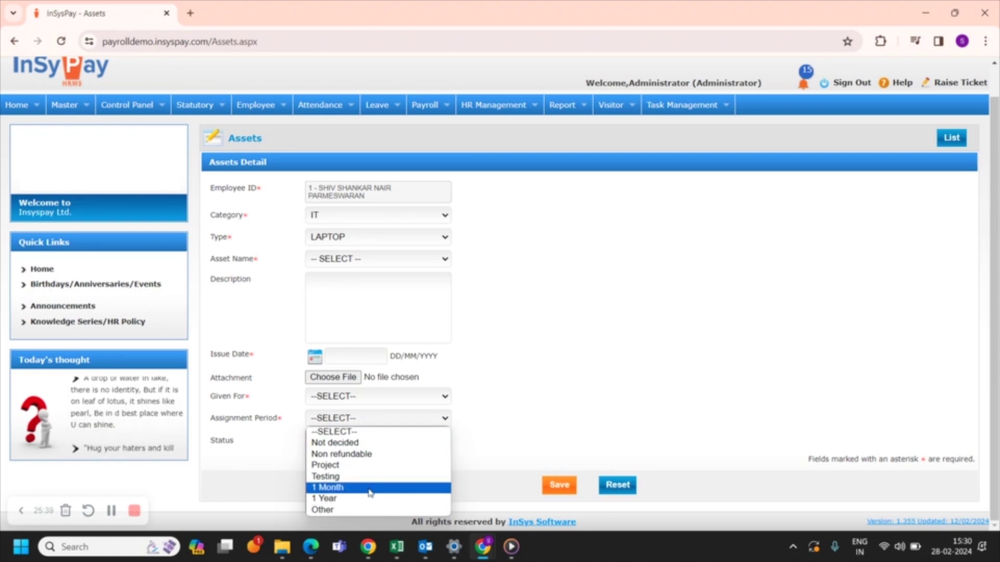
click(544, 456)
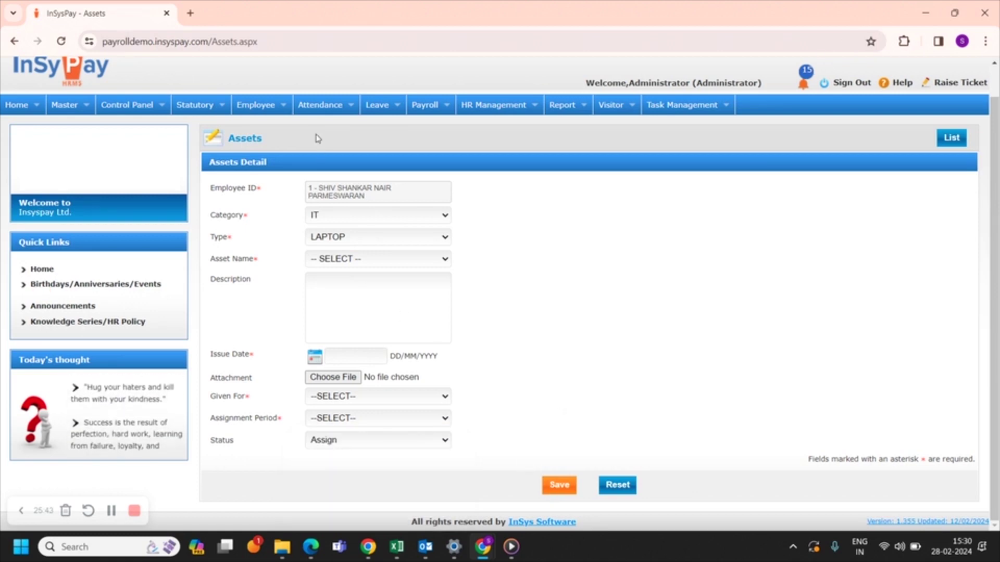
Open the Employee Pay Revision form and review its salary structure and pay element fields.
mouse_move(260, 106)
mouse_move(271, 167)
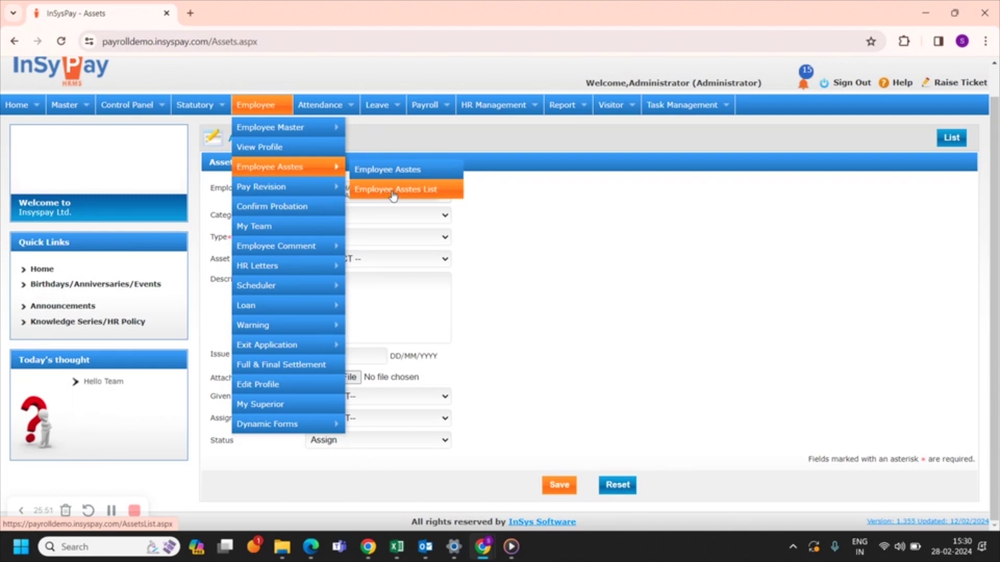
mouse_move(308, 190)
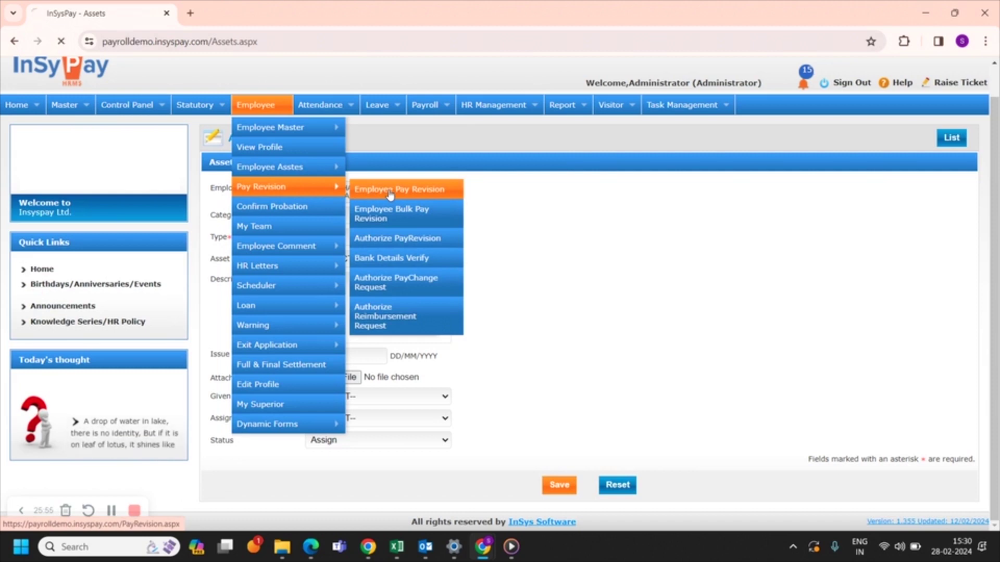
click(360, 191)
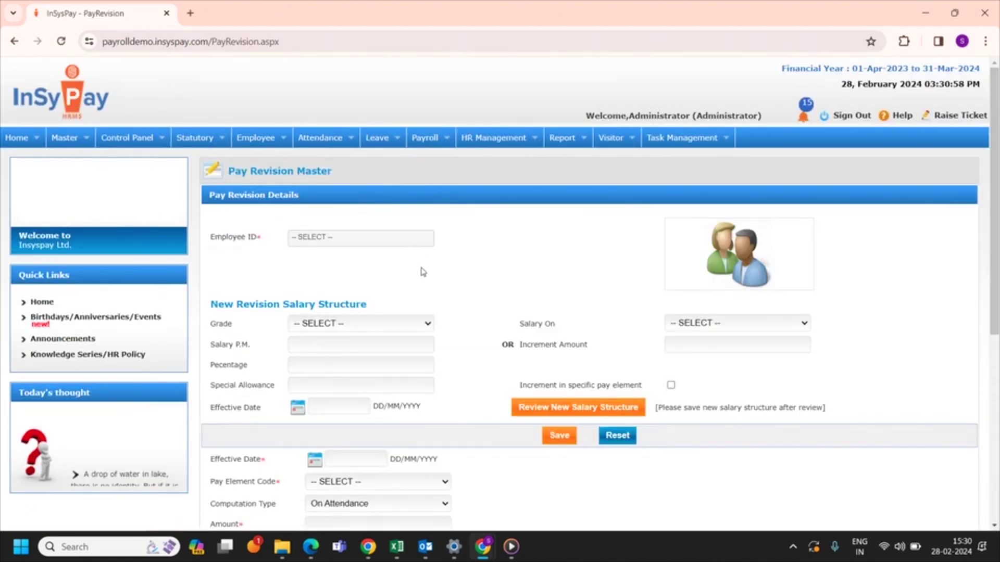
scroll(423, 271, down, 1)
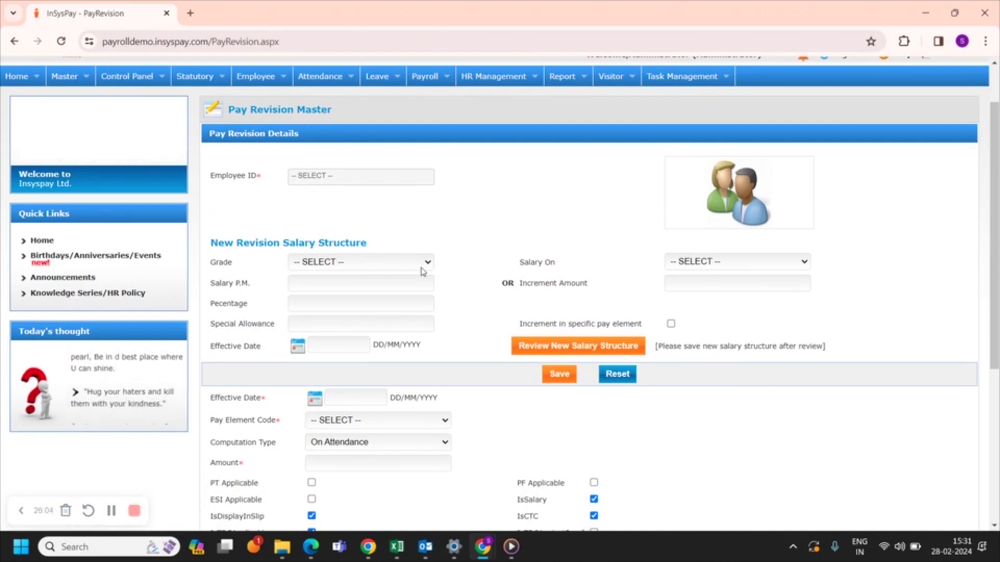
scroll(423, 271, down, 1)
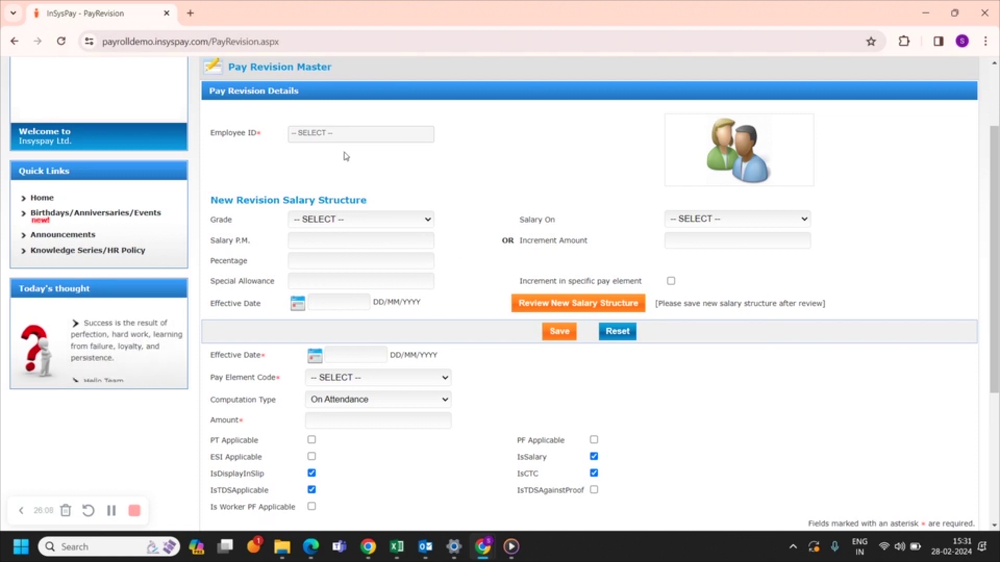
Select the second listed employee for the pay revision and review the current salary structure.
click(335, 137)
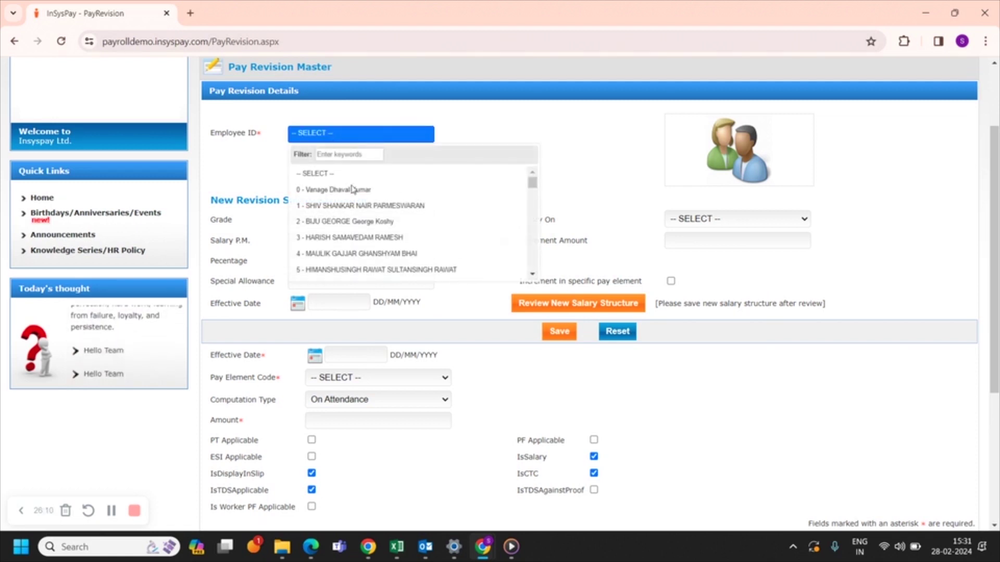
click(350, 206)
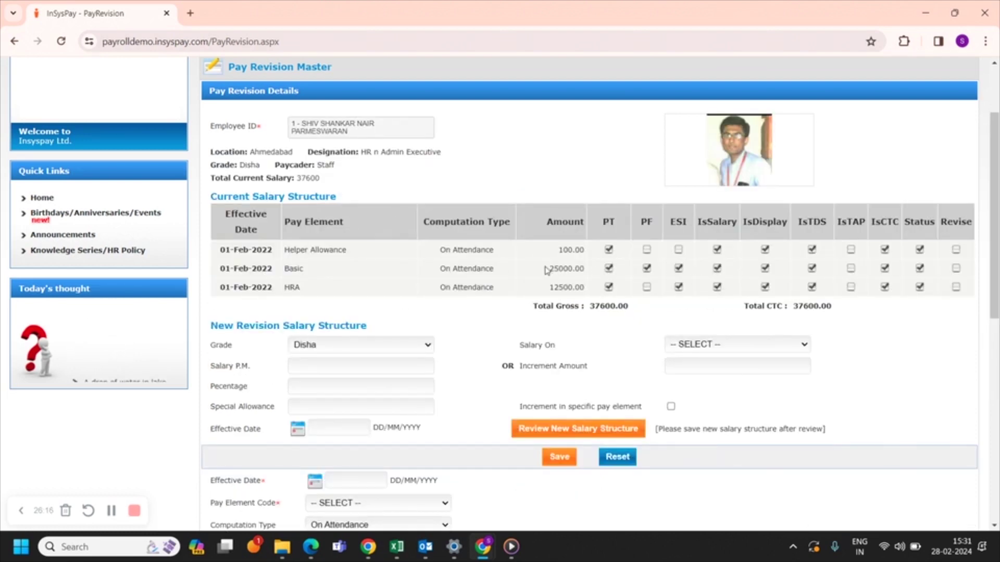
scroll(487, 323, down, 1)
scroll(487, 323, down, 1)
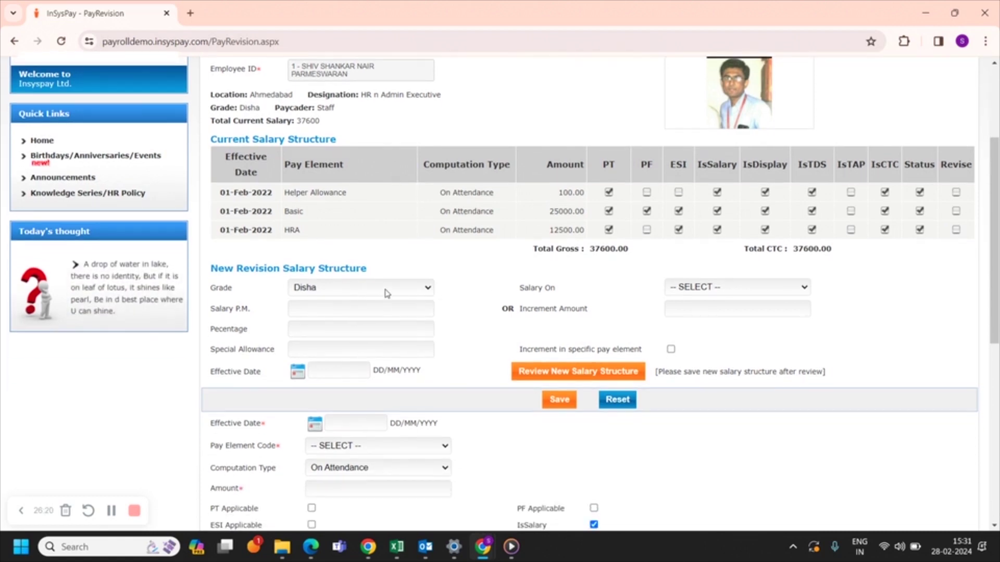
Set the grade in the New Revision Salary Structure to M1.
click(387, 290)
scroll(372, 334, up, 4)
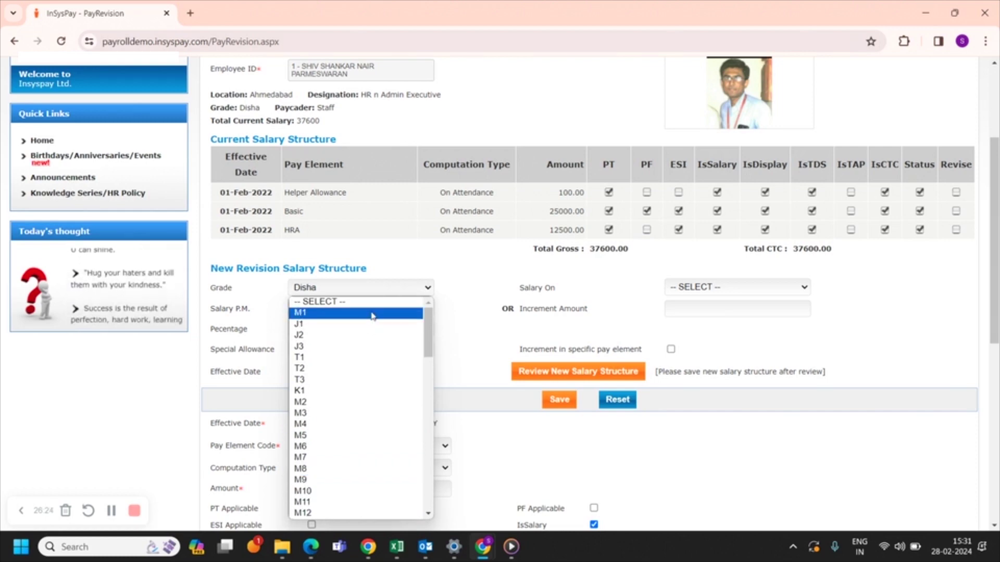
click(373, 313)
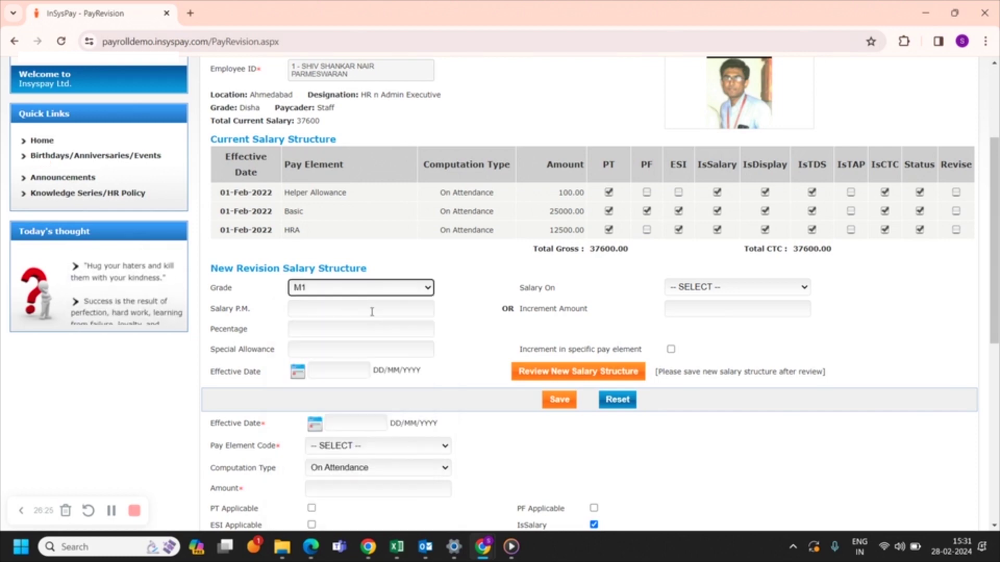
Set Salary On to CTC in the New Revision Salary Structure.
click(690, 288)
click(703, 312)
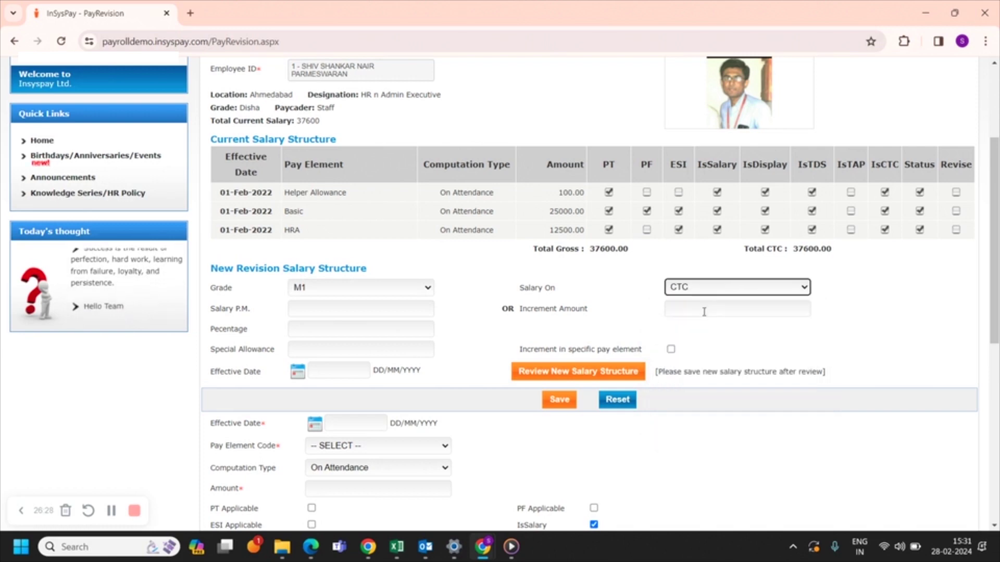
Review the current Total CTC and the new revision's Salary P.M., Increment Amount and percentage fields, including the pay element section below.
click(303, 308)
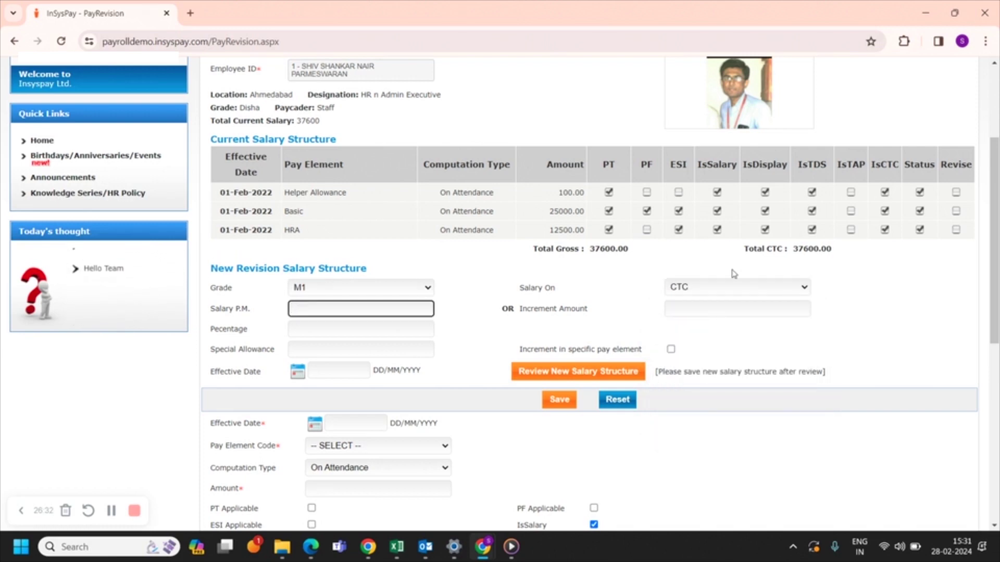
click(795, 247)
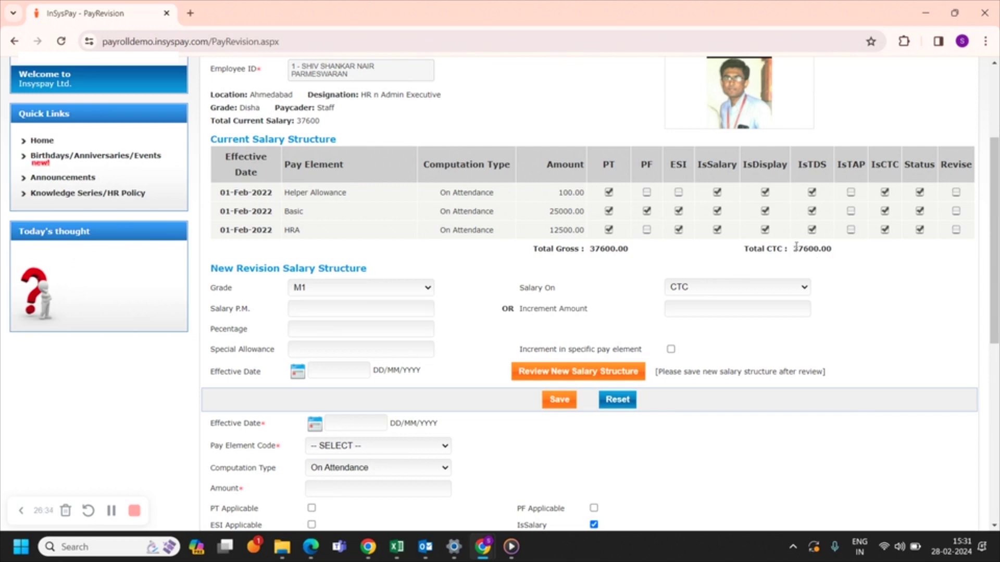
drag(794, 249, 833, 251)
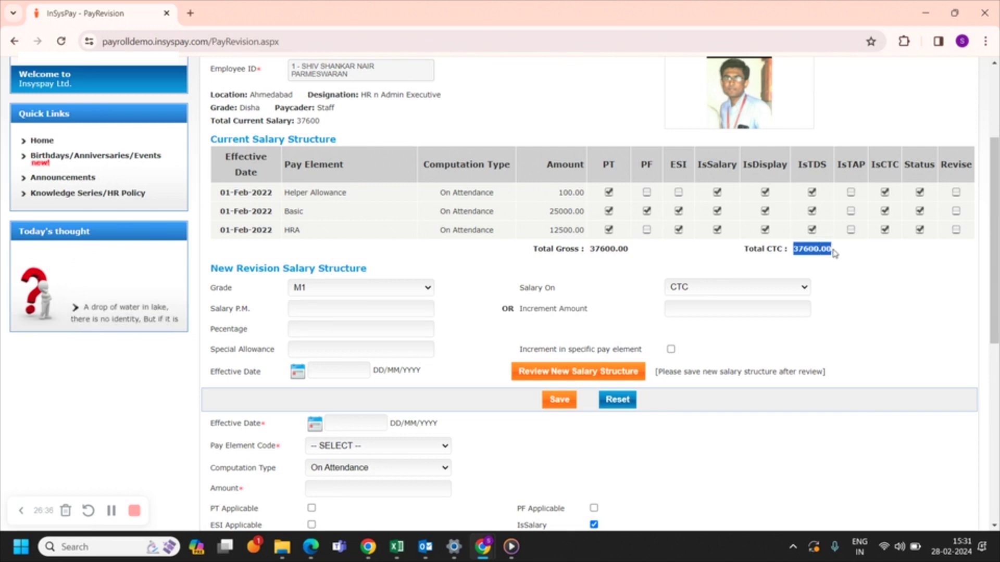
click(349, 315)
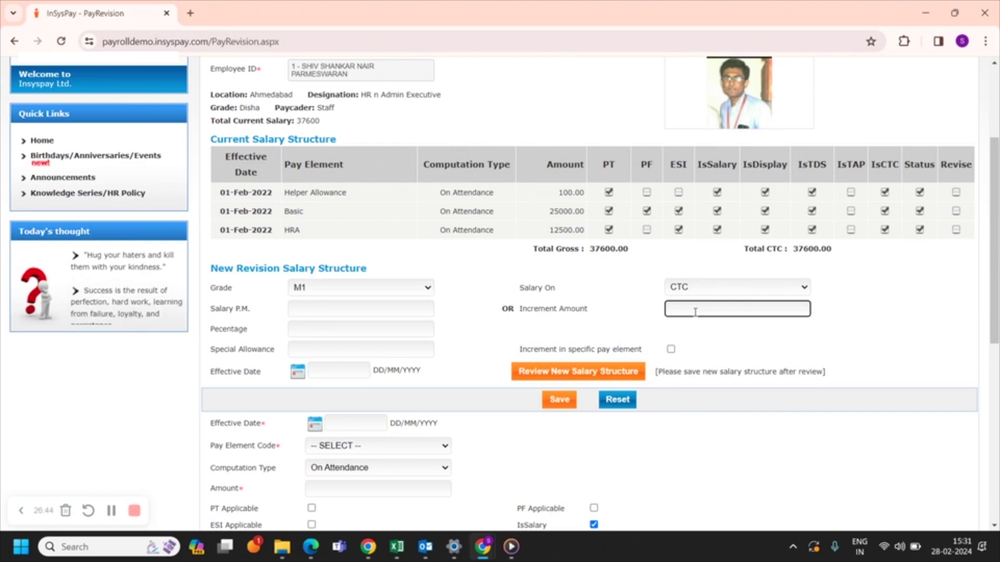
click(343, 328)
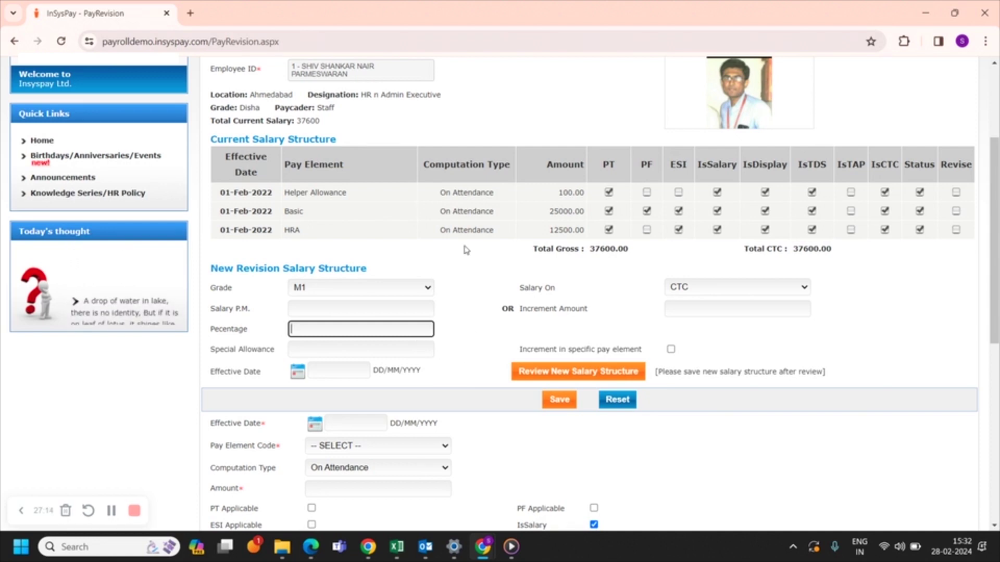
scroll(464, 350, down, 1)
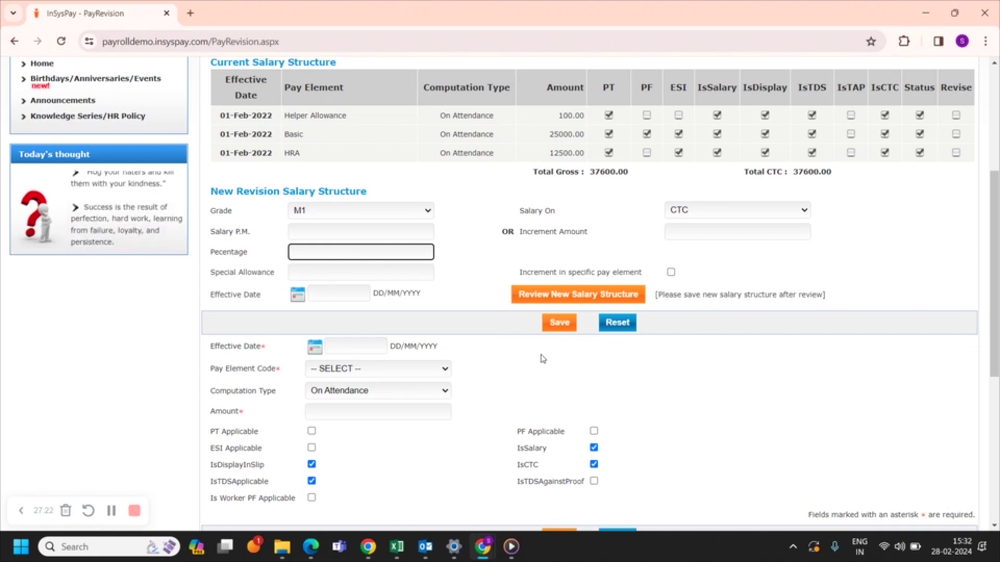
scroll(543, 358, up, 5)
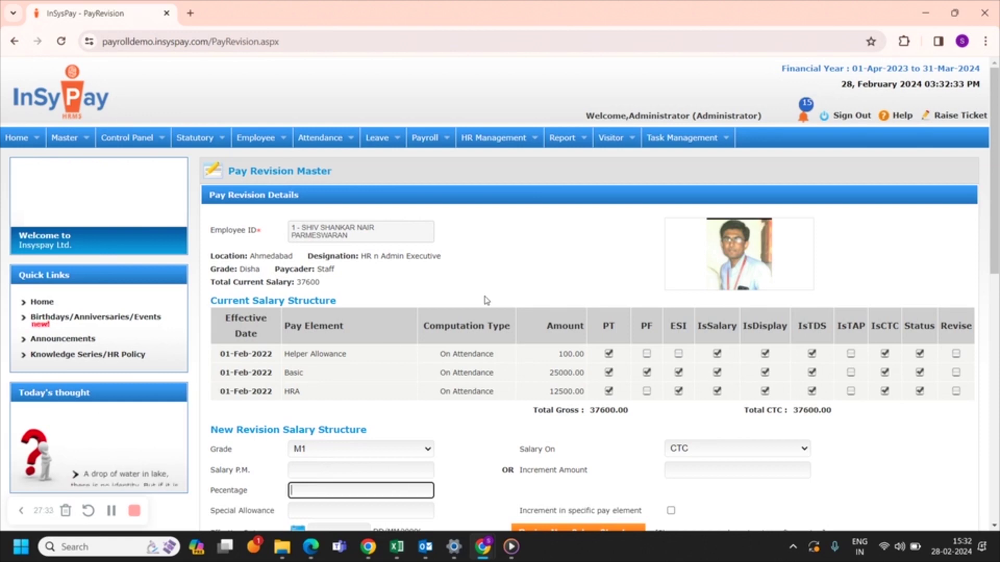
Open the Employee Bulk Pay Revision page and review its Download Format and Bulk Upload sections.
mouse_move(255, 137)
mouse_move(282, 276)
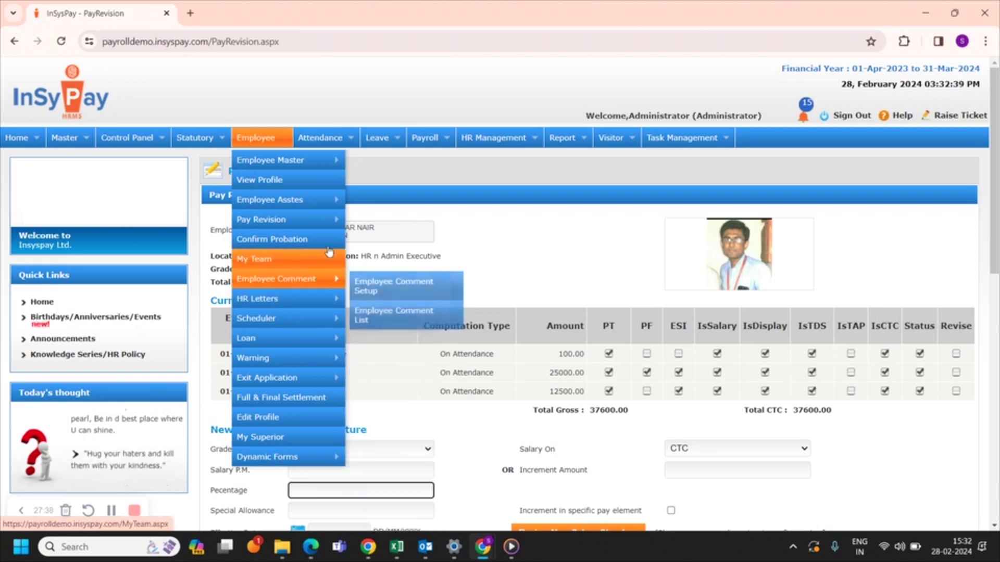
mouse_move(326, 231)
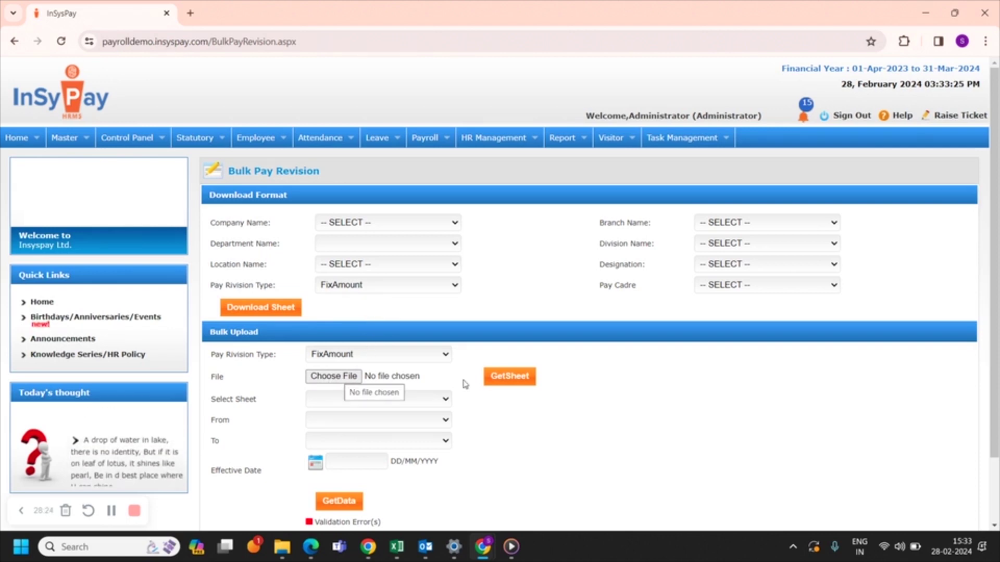
scroll(365, 409, down, 1)
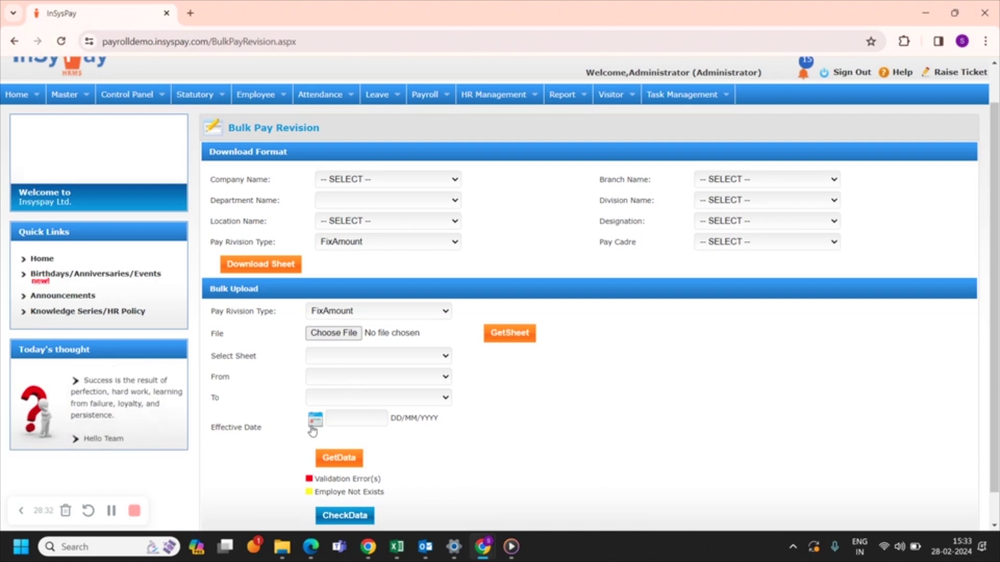
scroll(312, 428, down, 1)
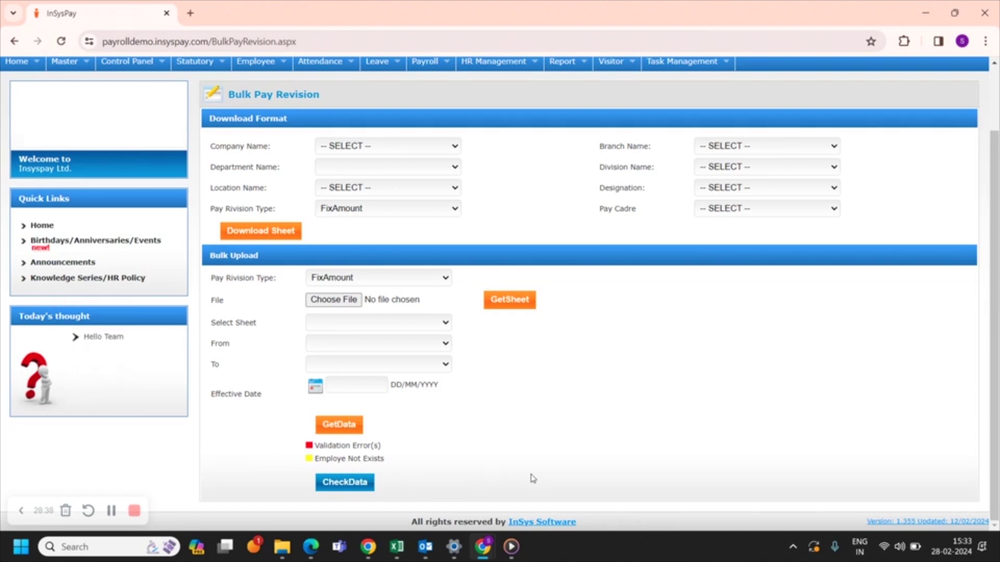
scroll(532, 477, up, 1)
scroll(533, 478, up, 1)
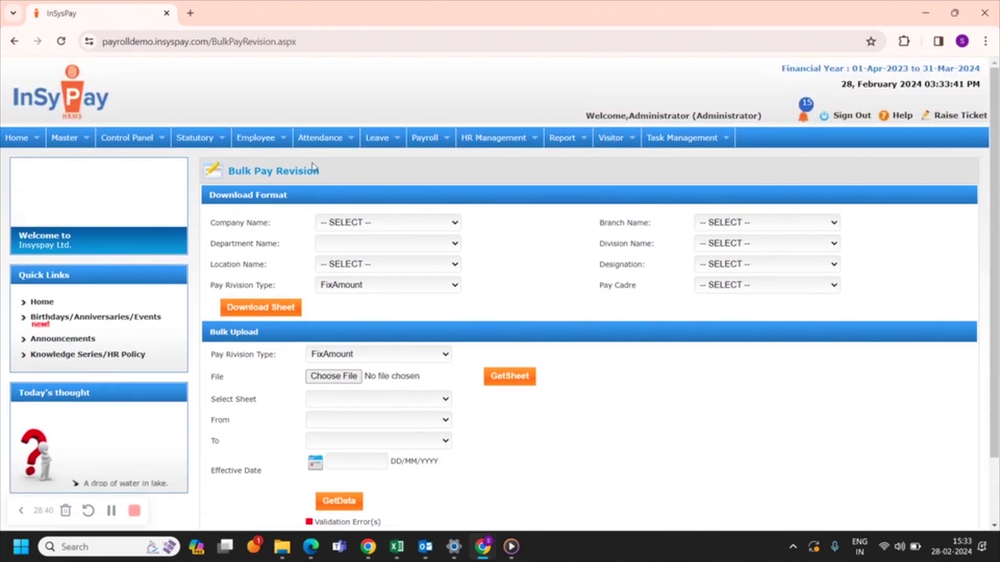
Open Confirm Probation, list the employees who have completed probation without setting any filter, and review the list.
mouse_move(258, 139)
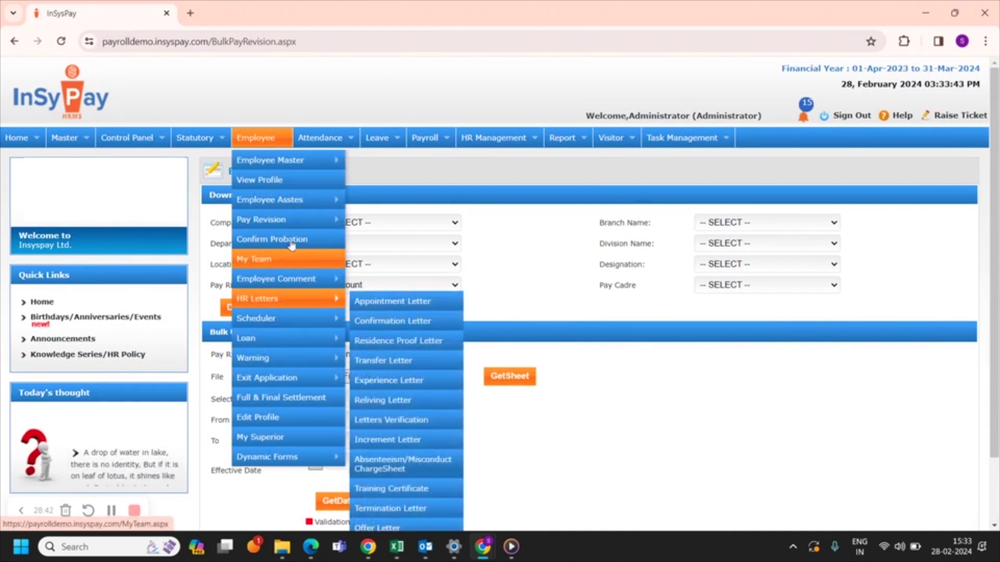
mouse_move(318, 221)
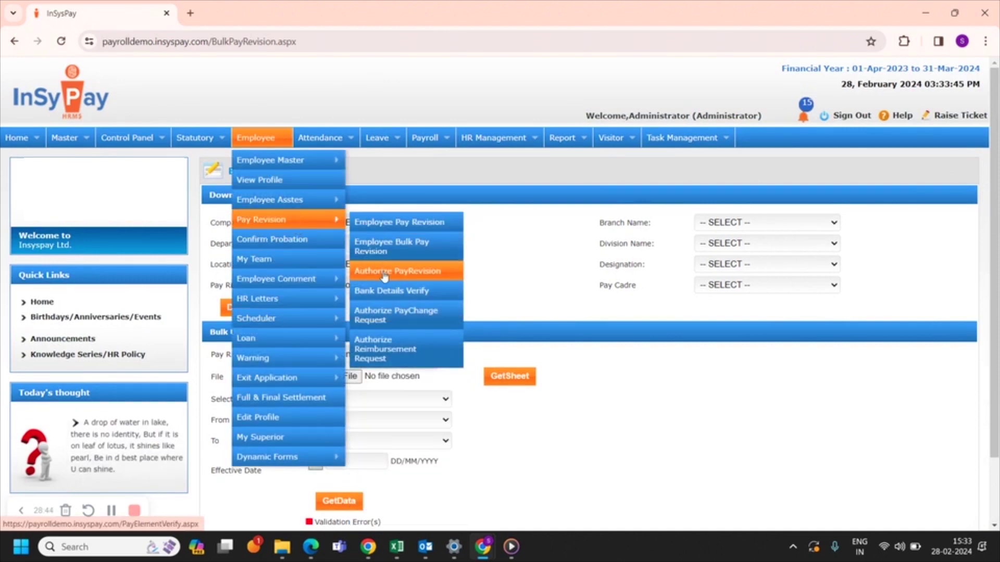
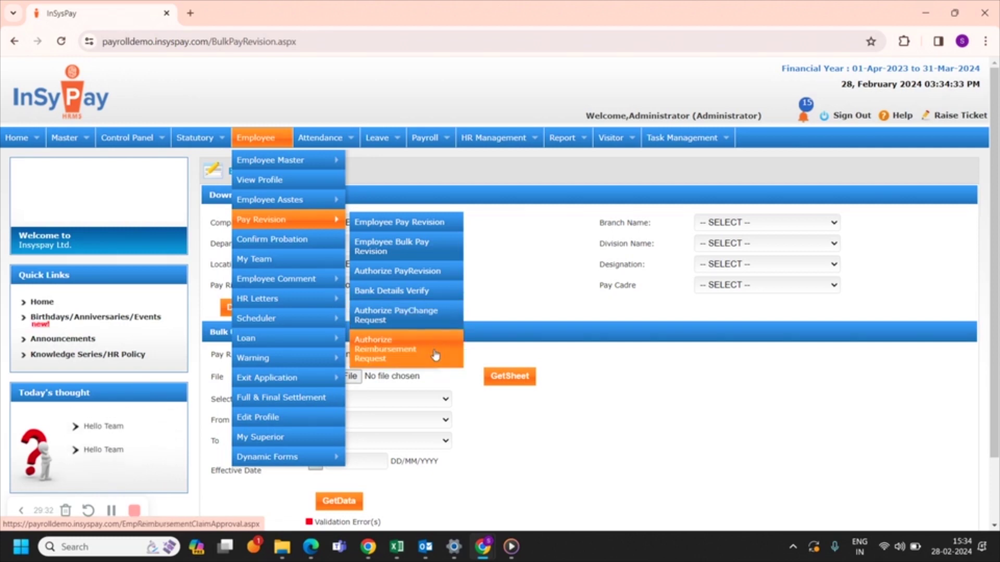
click(324, 244)
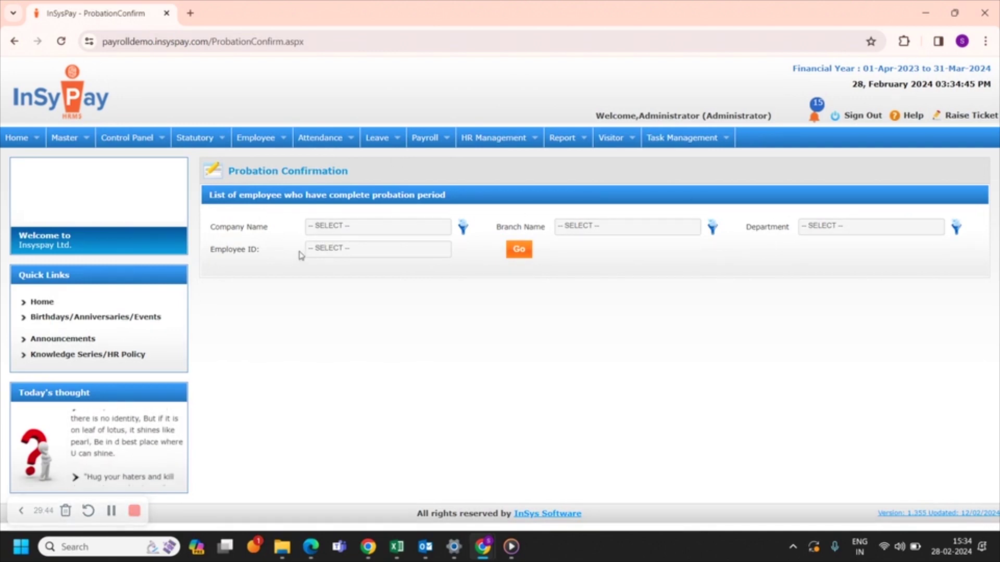
click(525, 252)
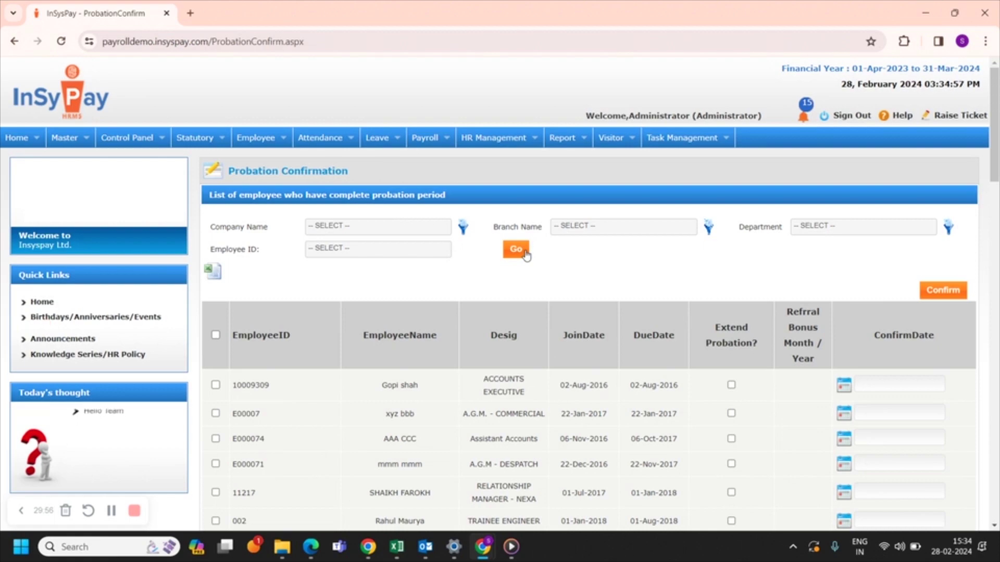
scroll(539, 375, down, 10)
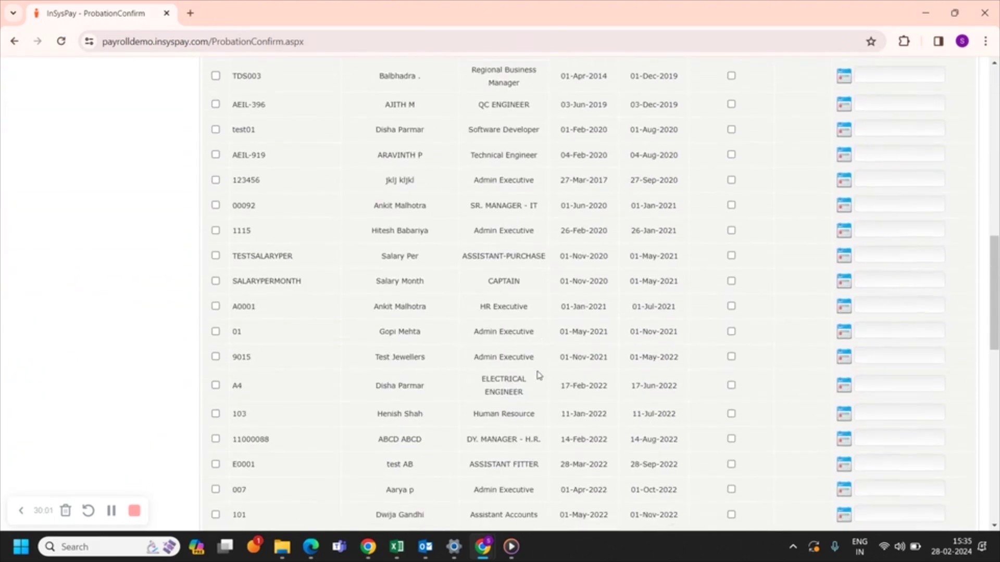
scroll(539, 375, up, 15)
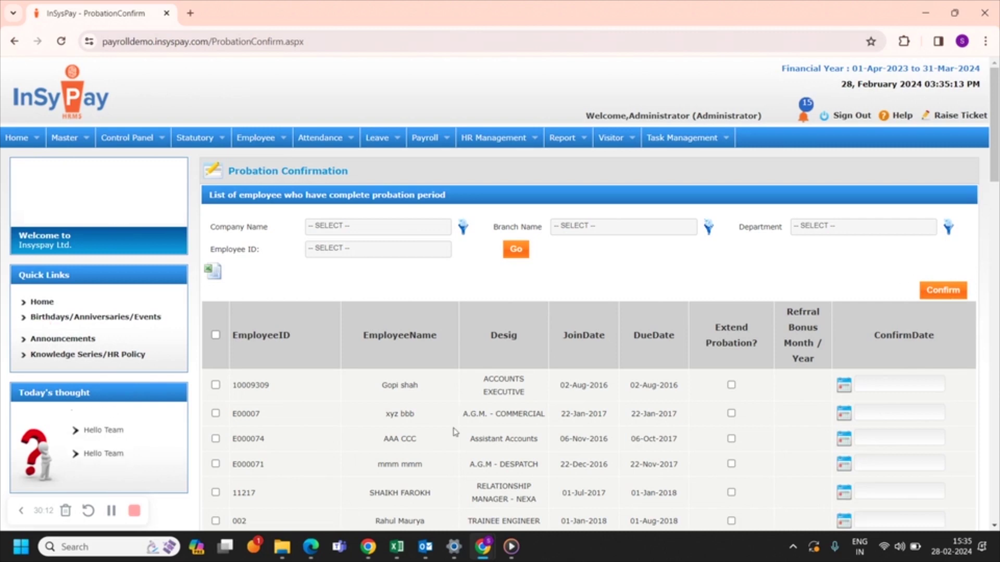
Open the My Team page of the Employee module.
mouse_move(263, 138)
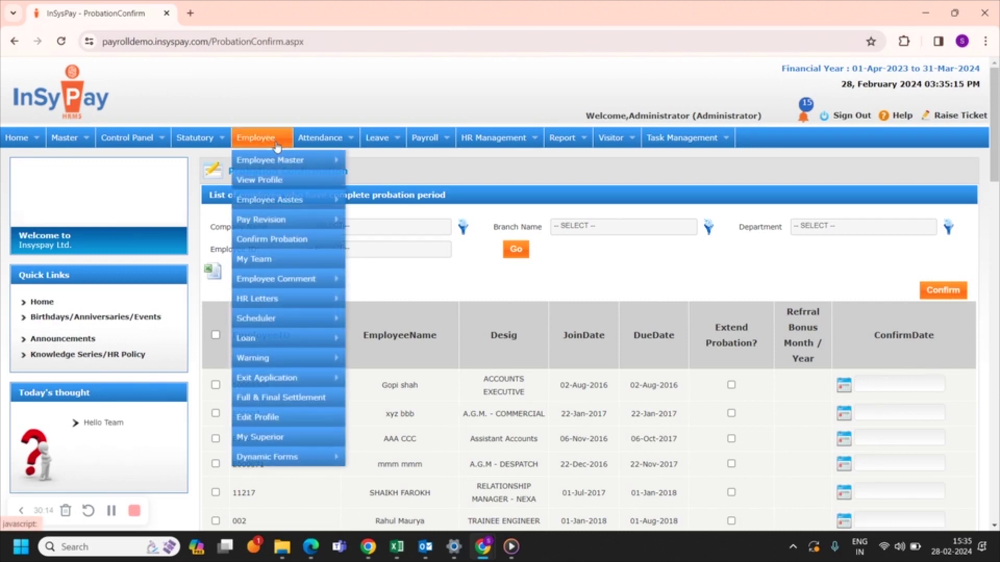
click(319, 260)
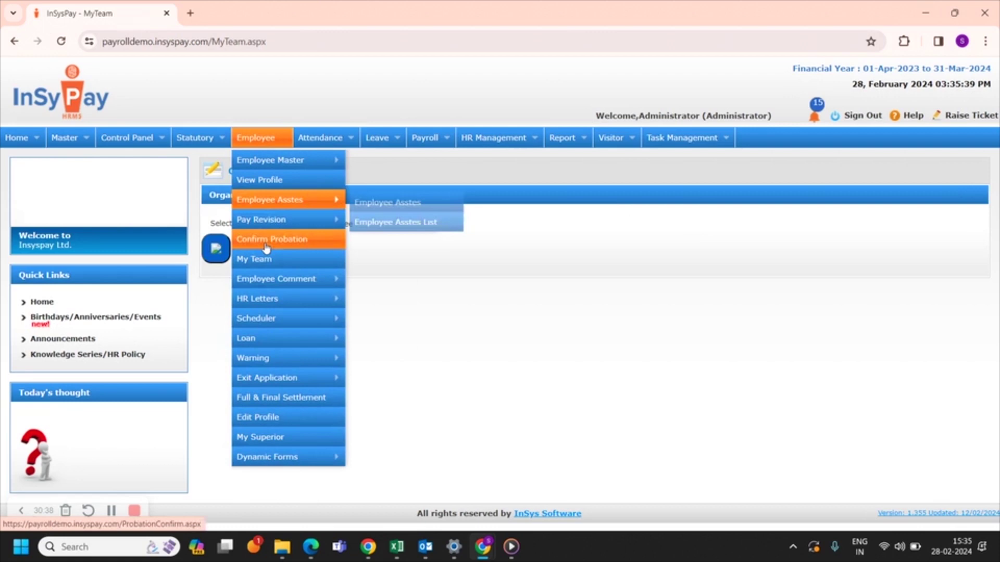
Open the Offer Letter form from the HR letters and set the offer letter format to d.
mouse_move(268, 283)
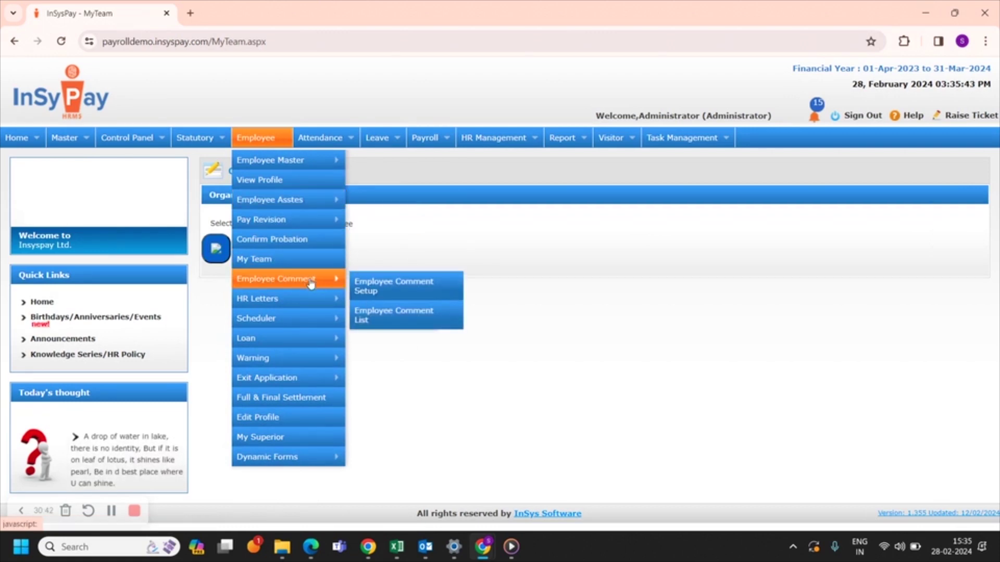
mouse_move(309, 298)
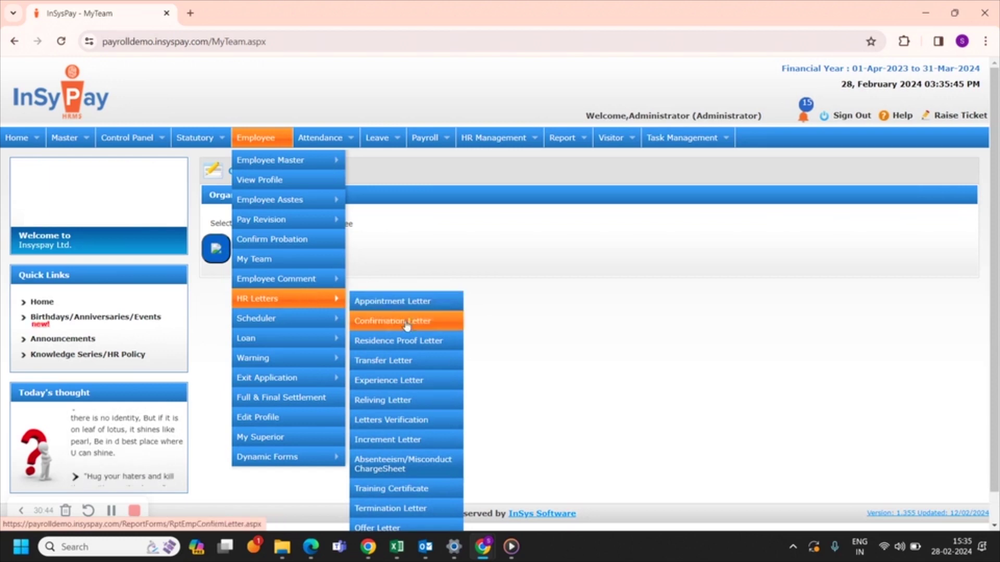
scroll(436, 427, down, 1)
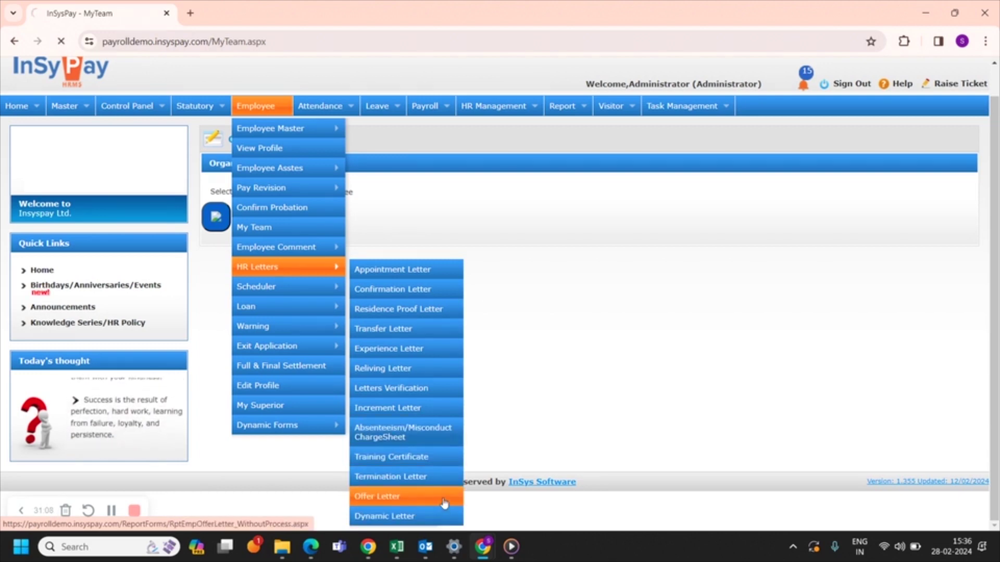
click(443, 501)
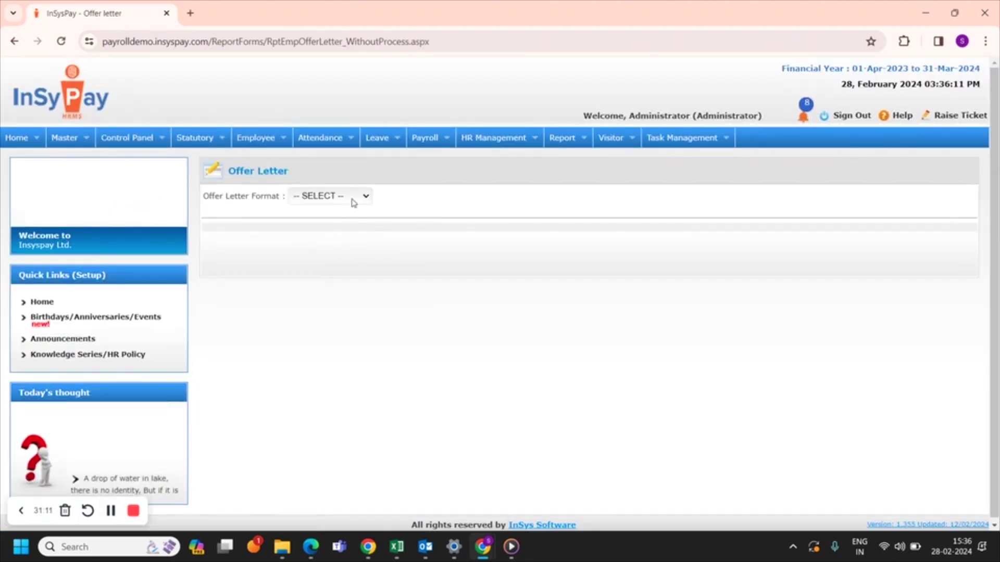
click(356, 197)
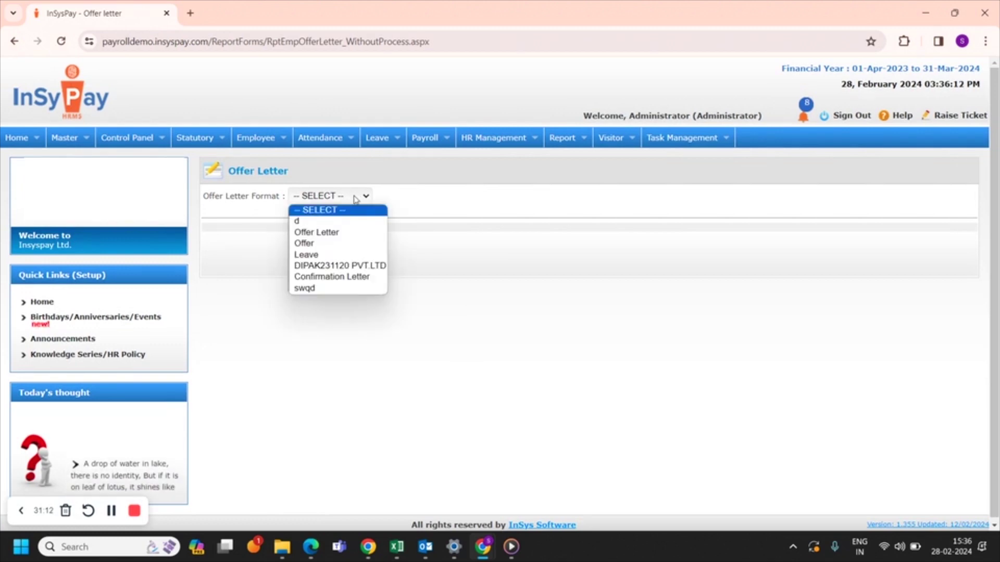
click(356, 240)
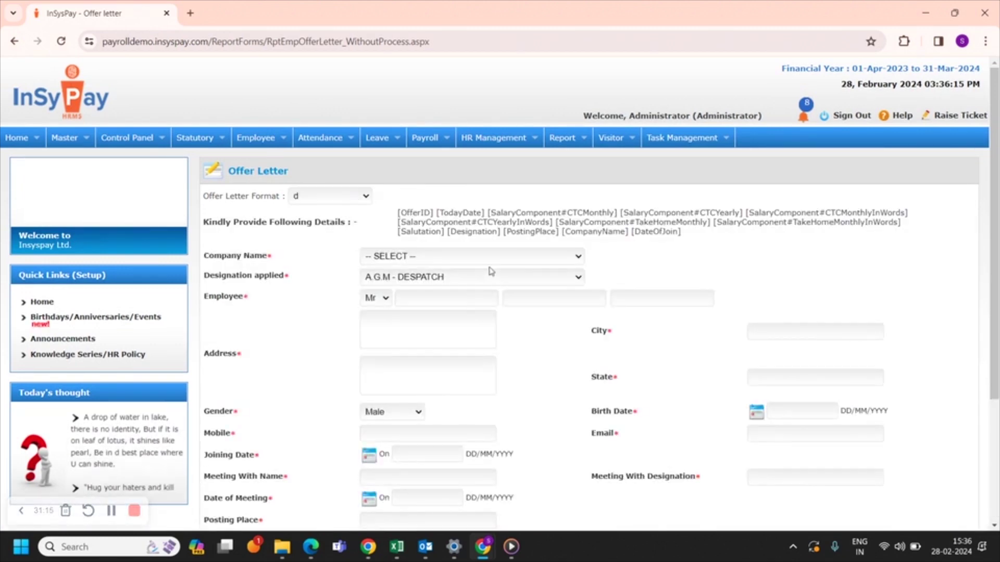
Review the offer letter's candidate, meeting, posting and salary fields and its PT, PF and ESI options.
scroll(533, 318, down, 3)
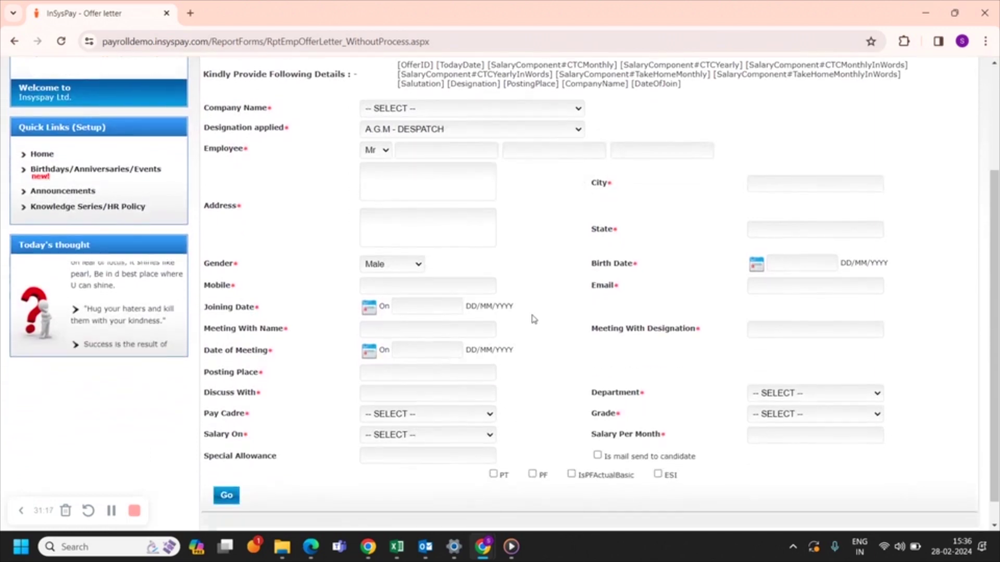
scroll(532, 318, up, 3)
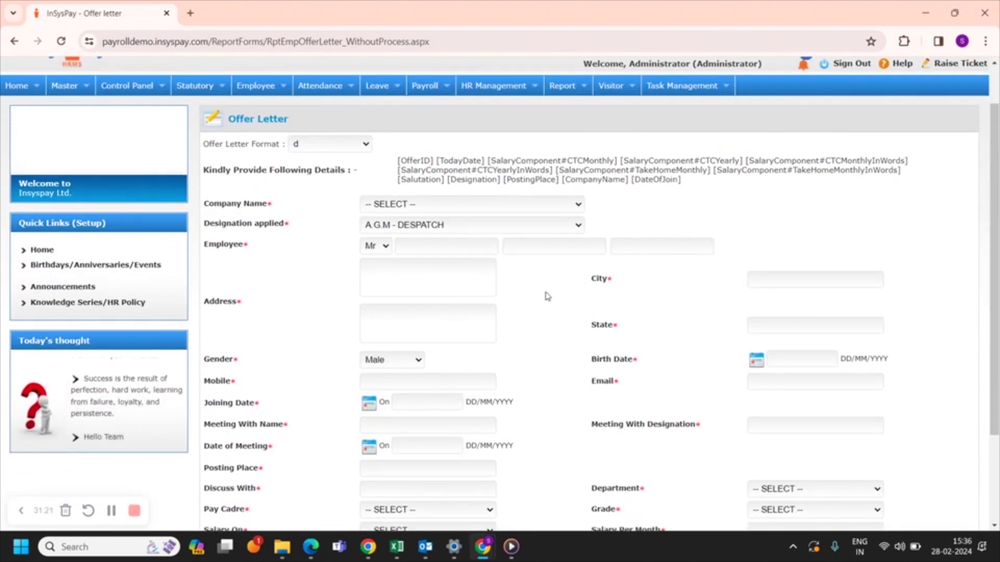
scroll(544, 291, down, 3)
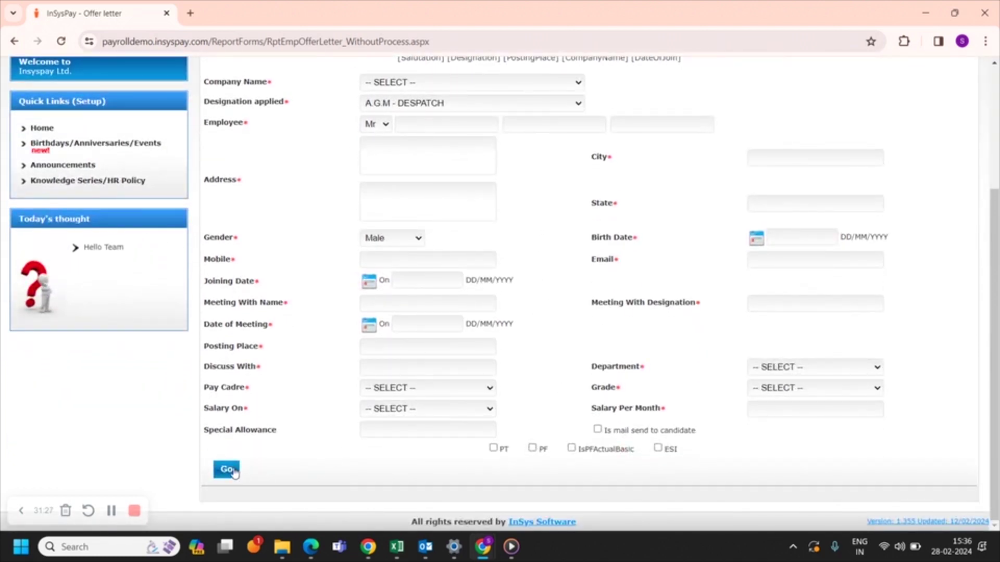
scroll(453, 386, up, 5)
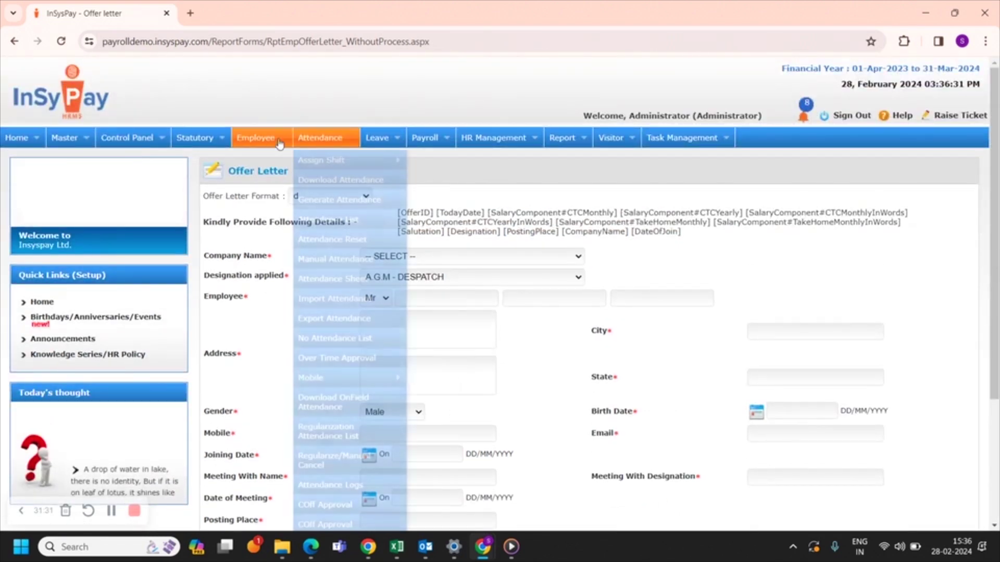
mouse_move(313, 319)
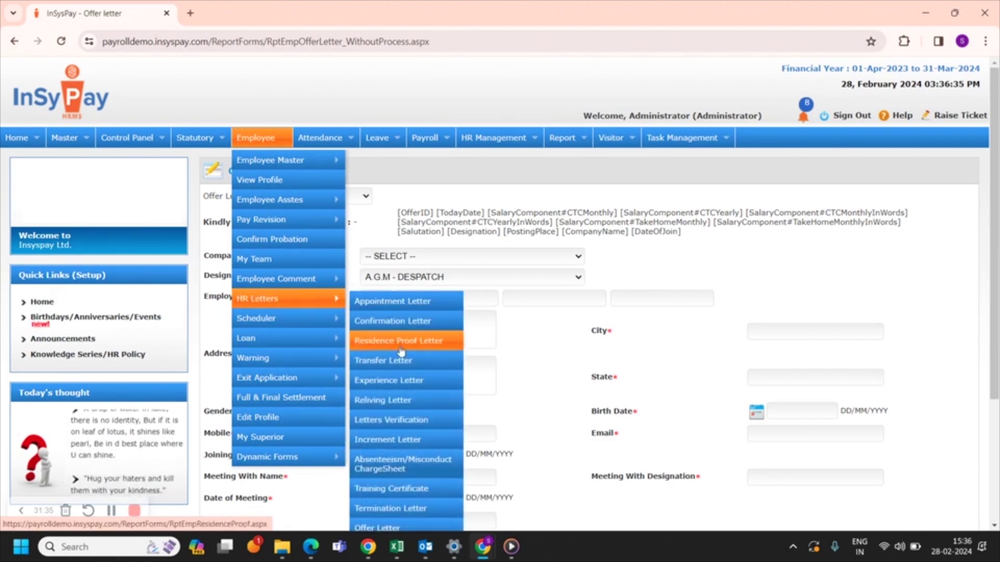
scroll(414, 418, down, 1)
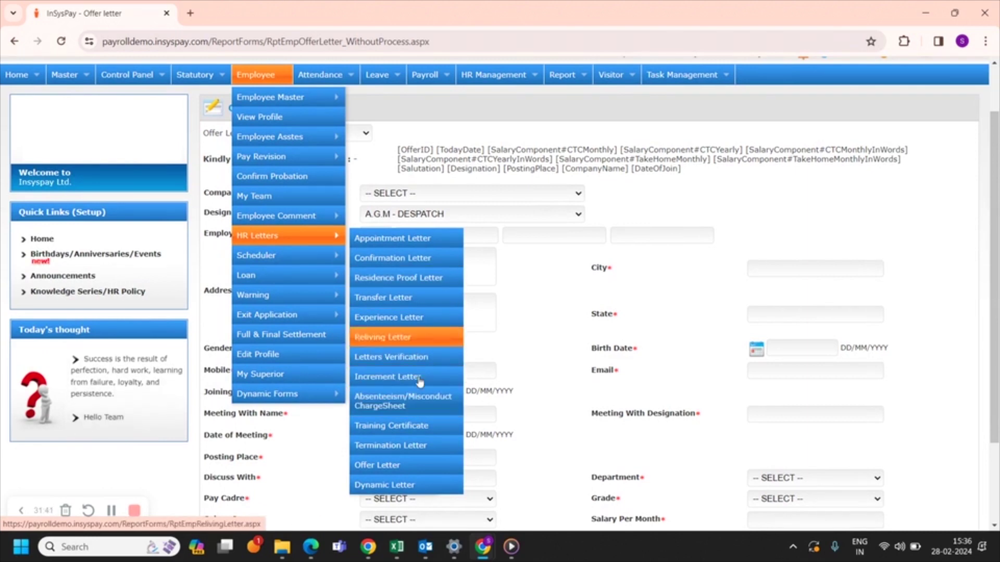
mouse_move(323, 258)
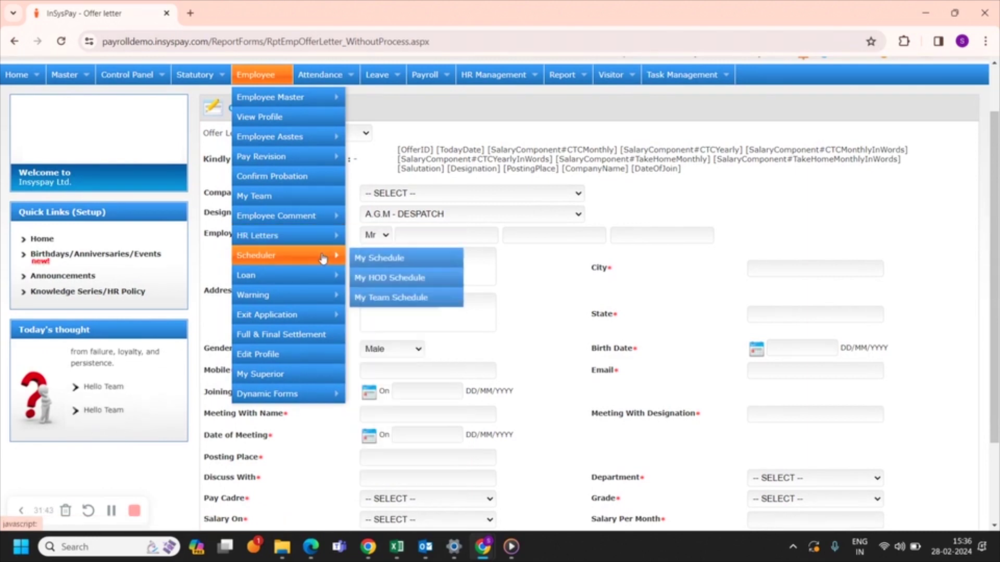
Open My Schedule from the Employee module's Scheduler and dismiss the browser alert.
click(415, 267)
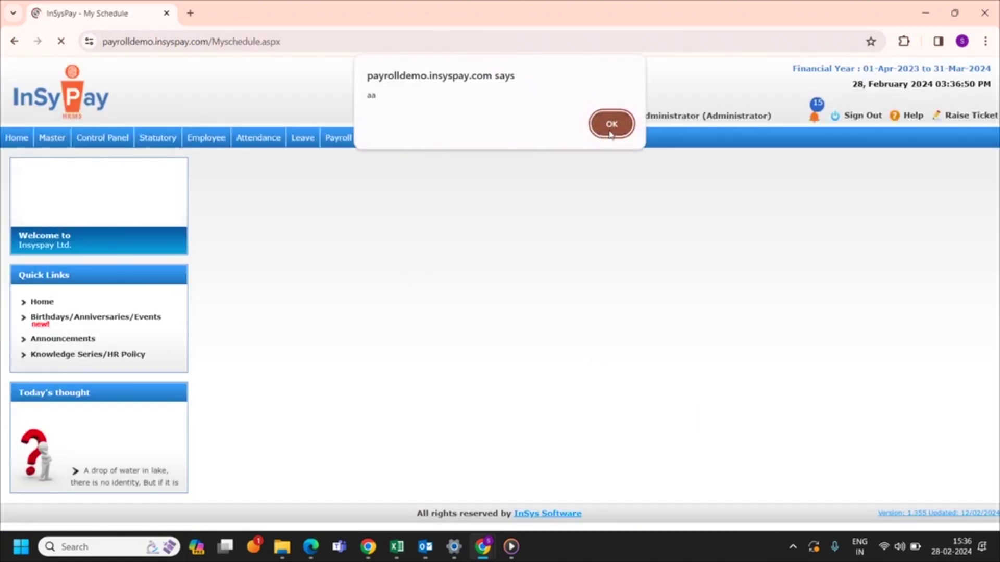
click(611, 124)
mouse_move(610, 136)
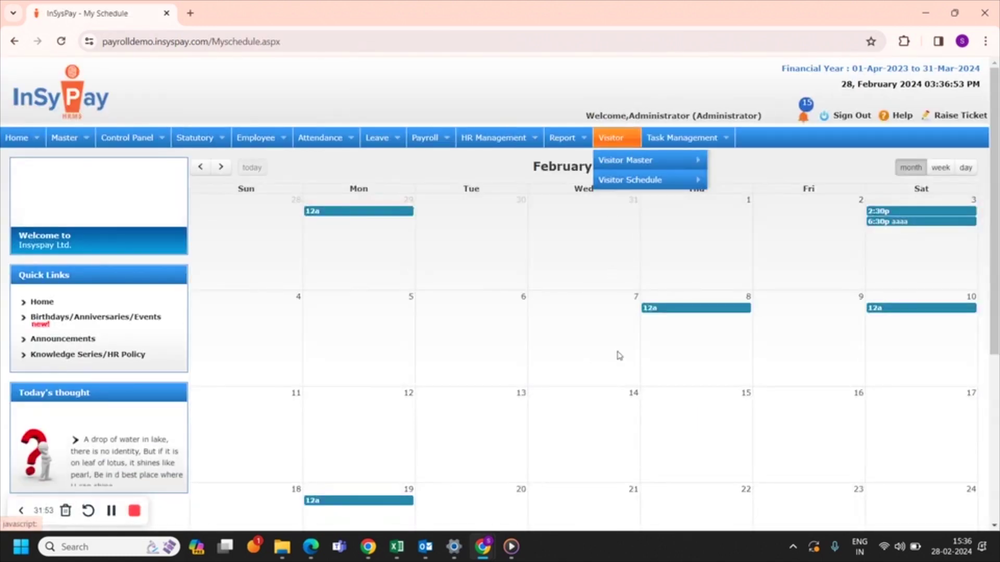
Bring up the event form for 14 to 16 February 2024, close it without submitting, and look over the schedule calendar.
scroll(620, 421, down, 1)
drag(616, 371, 795, 365)
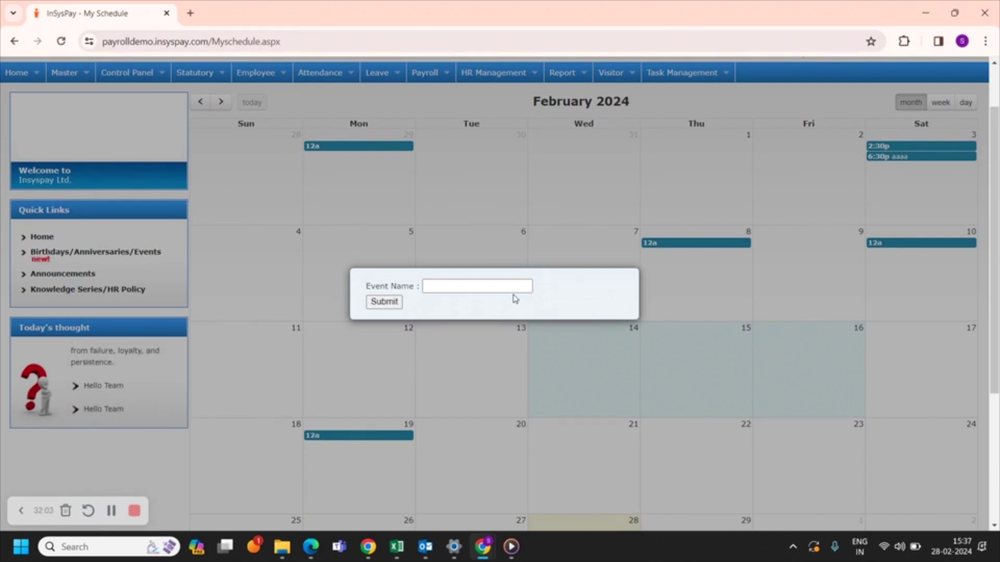
click(364, 229)
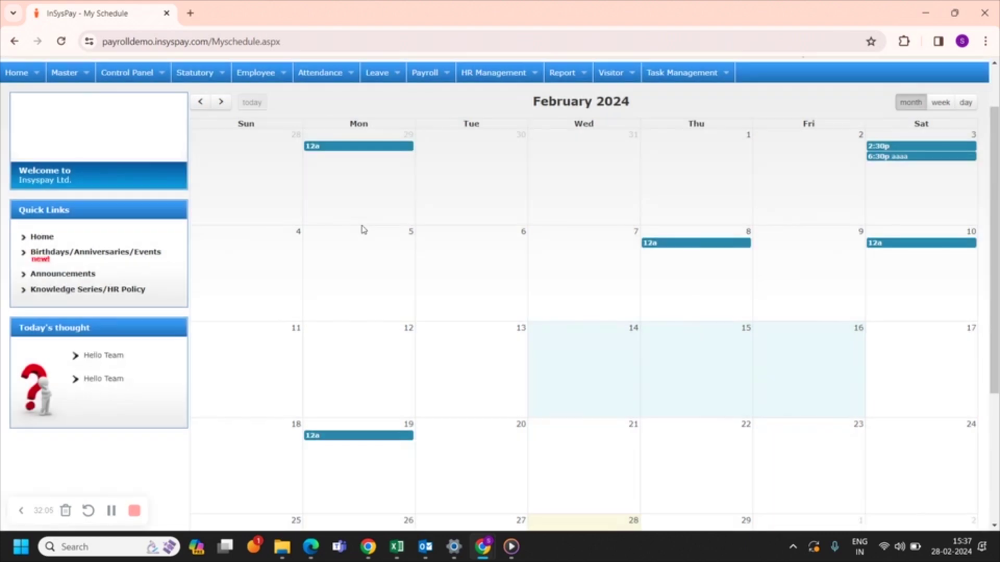
scroll(364, 229, up, 1)
scroll(363, 230, down, 2)
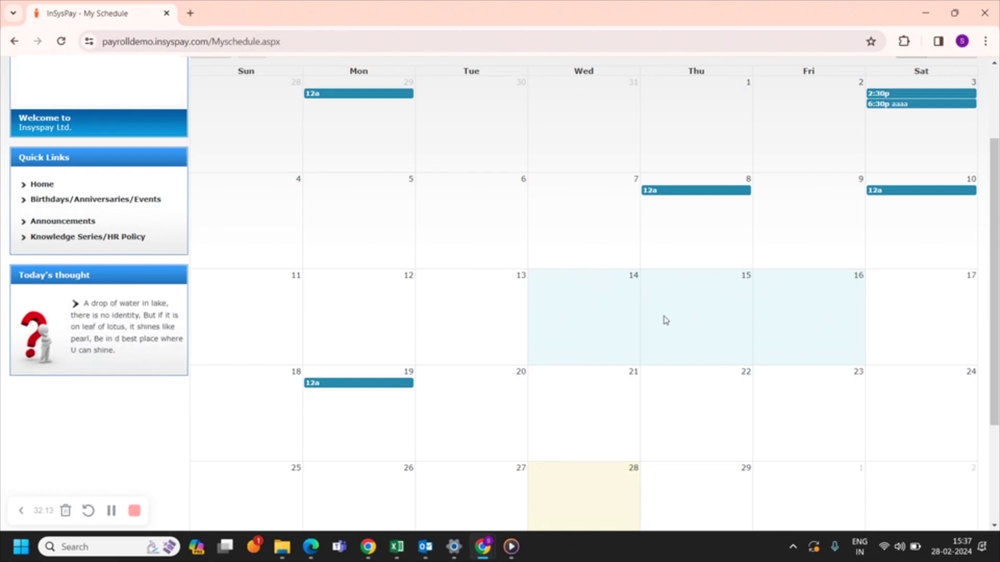
scroll(664, 319, up, 2)
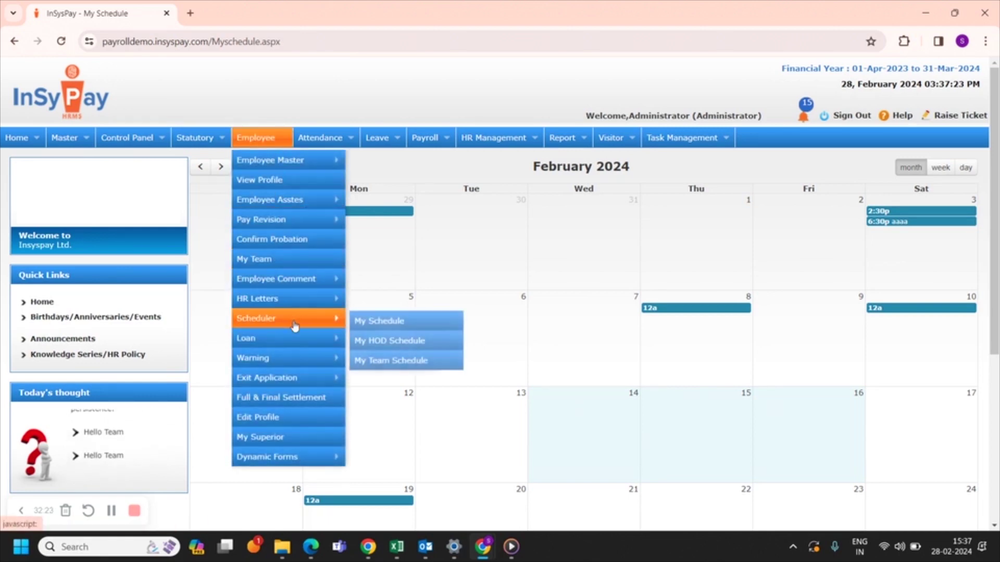
Open the Loan Application form, set the company to ASG Enterprise and choose the third listed employee.
mouse_move(310, 343)
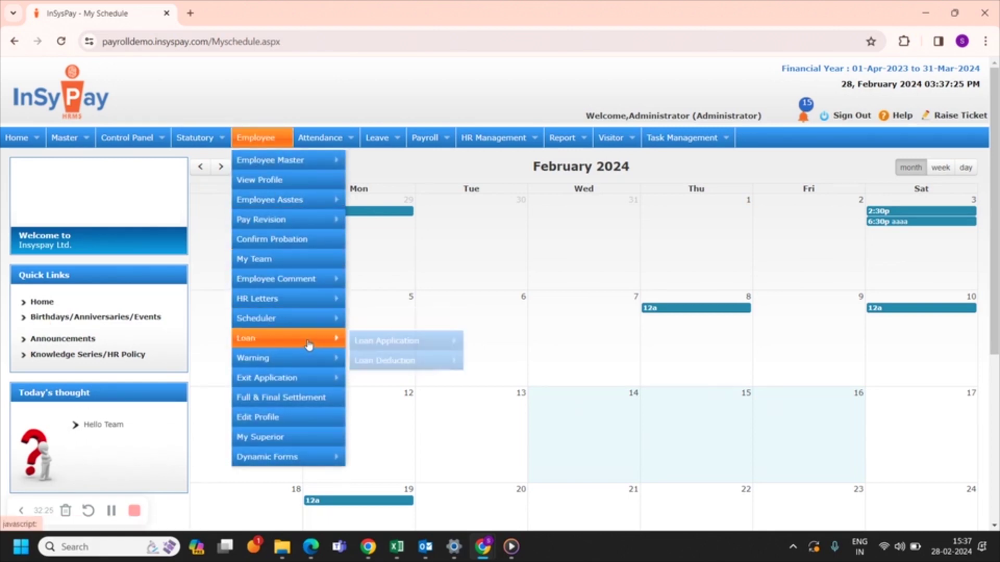
mouse_move(400, 341)
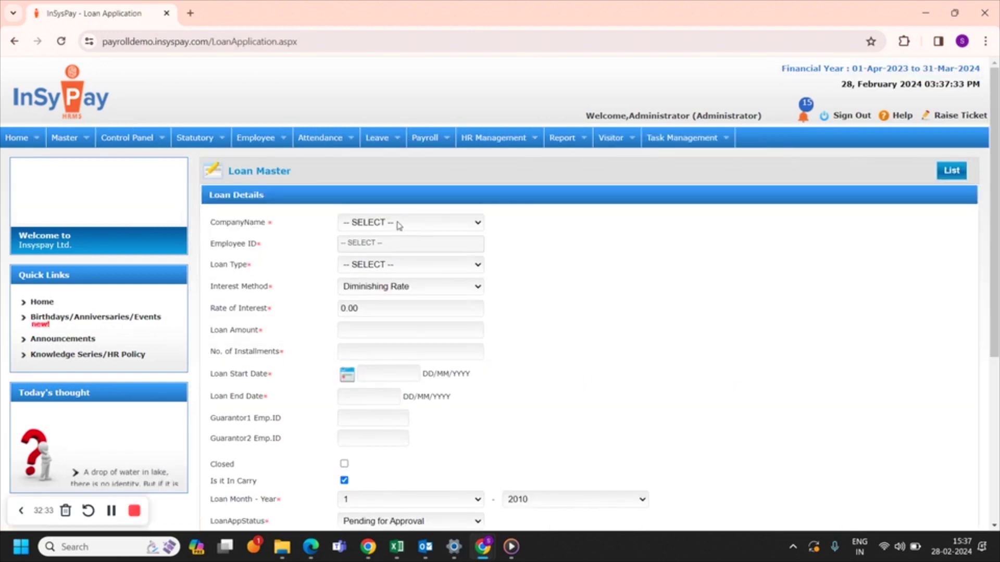
click(398, 224)
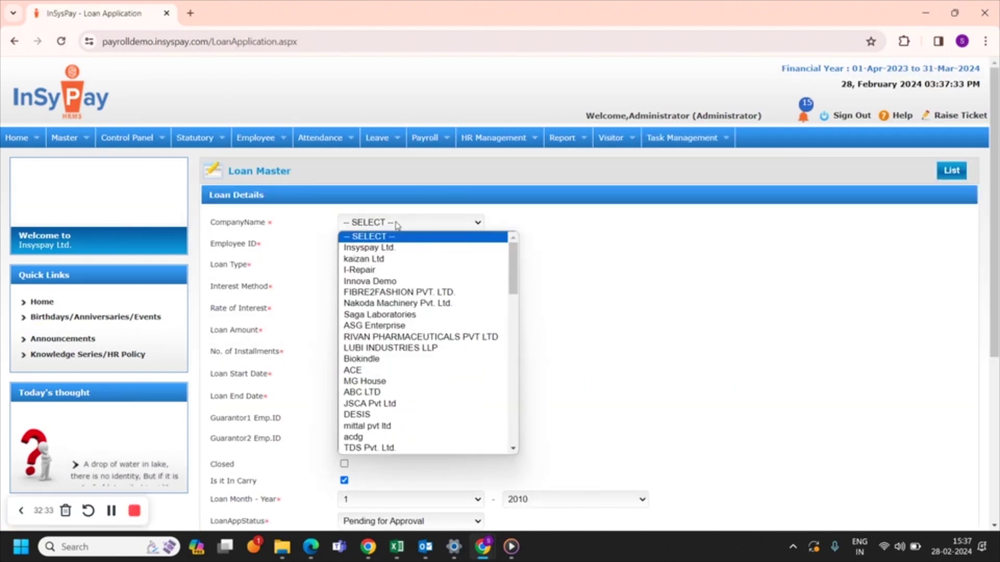
click(410, 327)
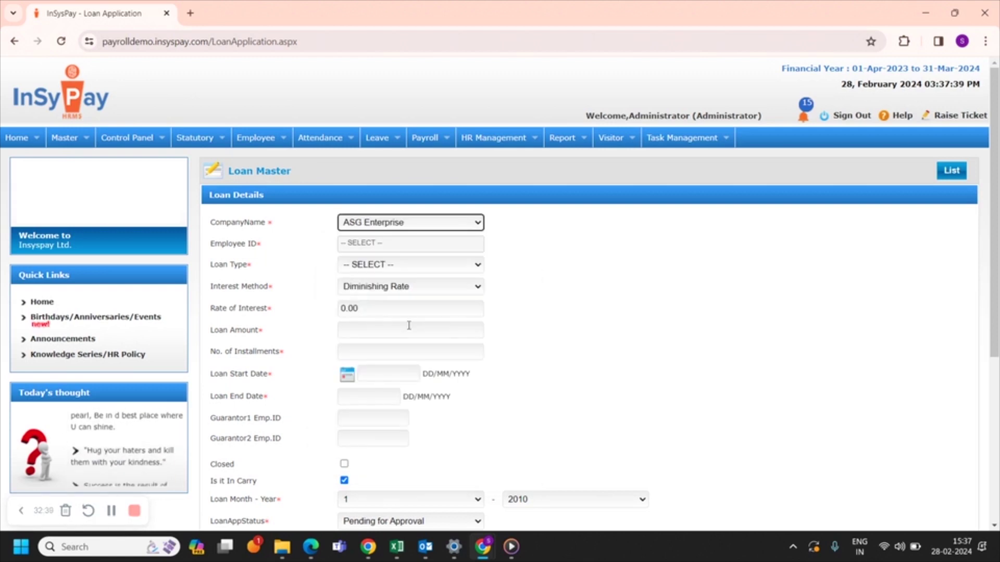
click(368, 243)
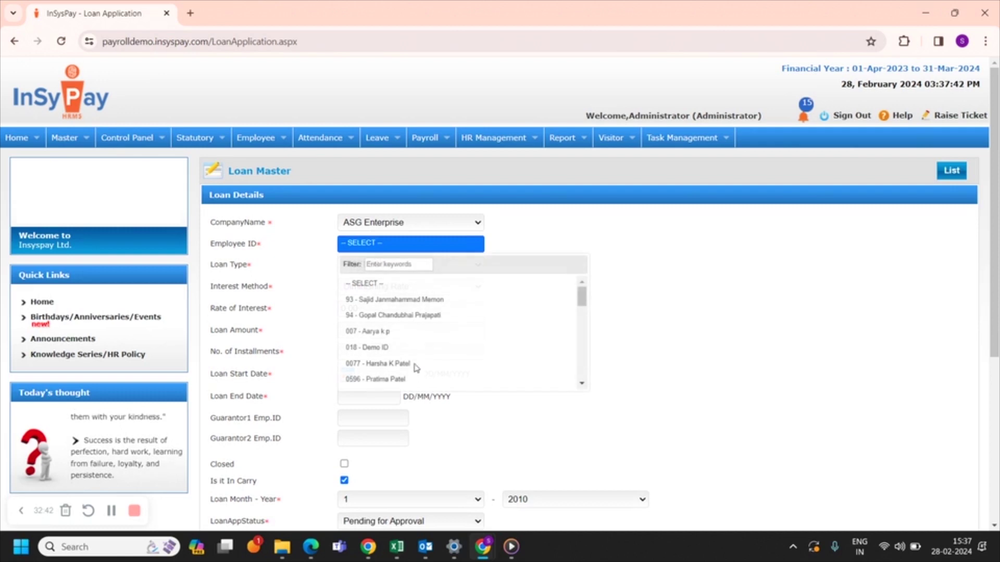
click(377, 333)
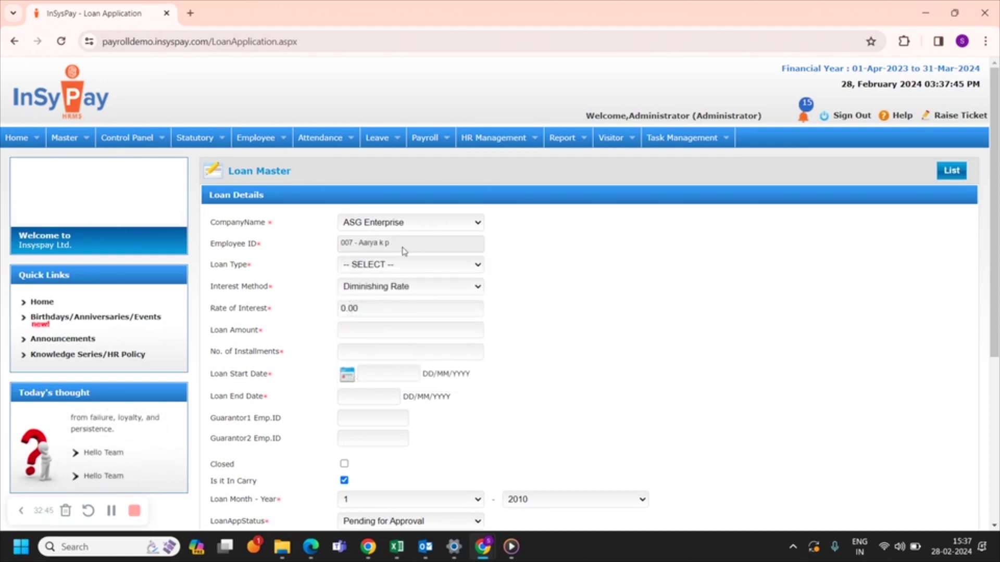
Set the loan type to Educational, the loan amount to 20000 and the number of installments to 10, and check the installment amount.
click(378, 269)
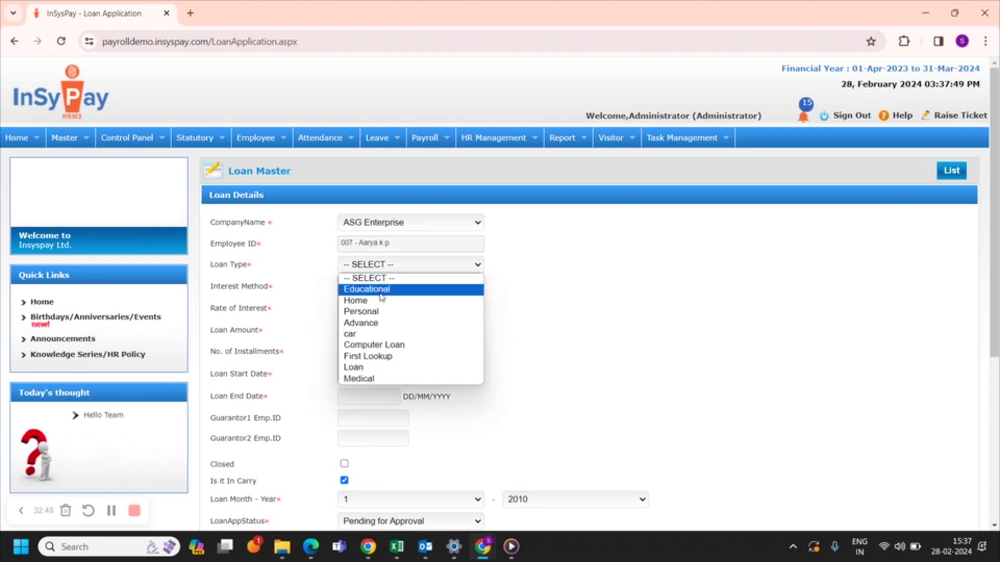
click(382, 290)
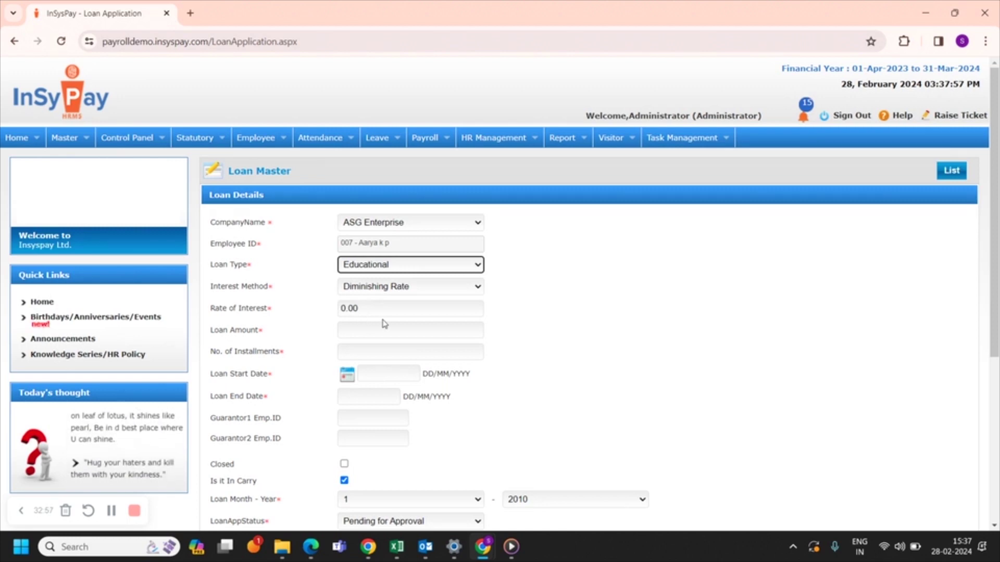
click(355, 334)
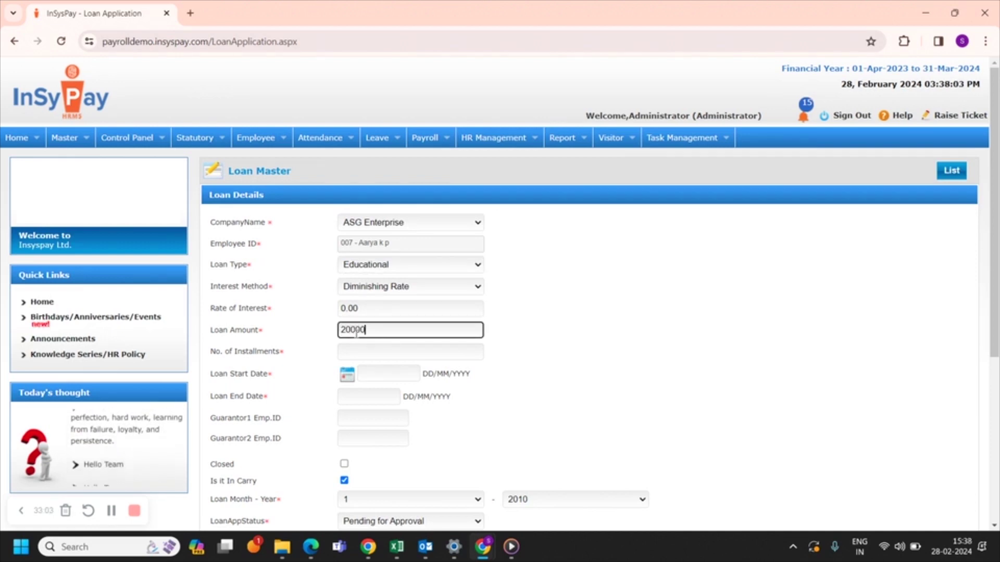
click(363, 350)
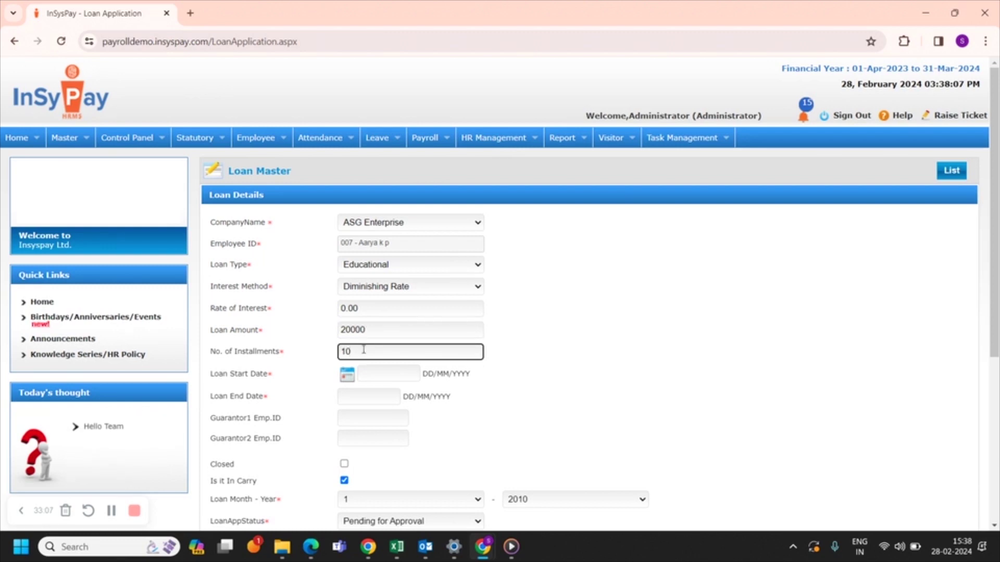
click(557, 427)
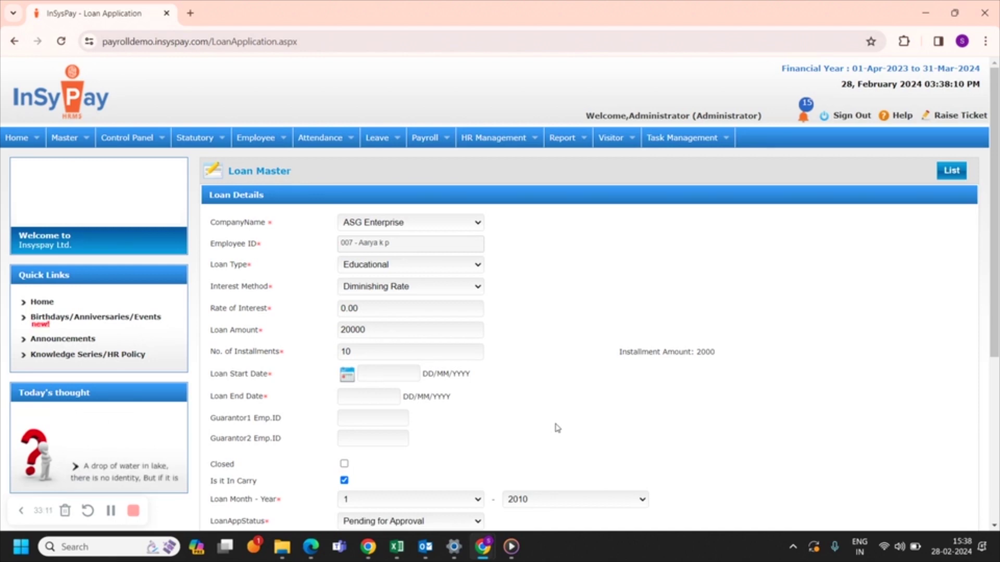
drag(702, 352, 722, 356)
click(550, 382)
scroll(302, 393, down, 2)
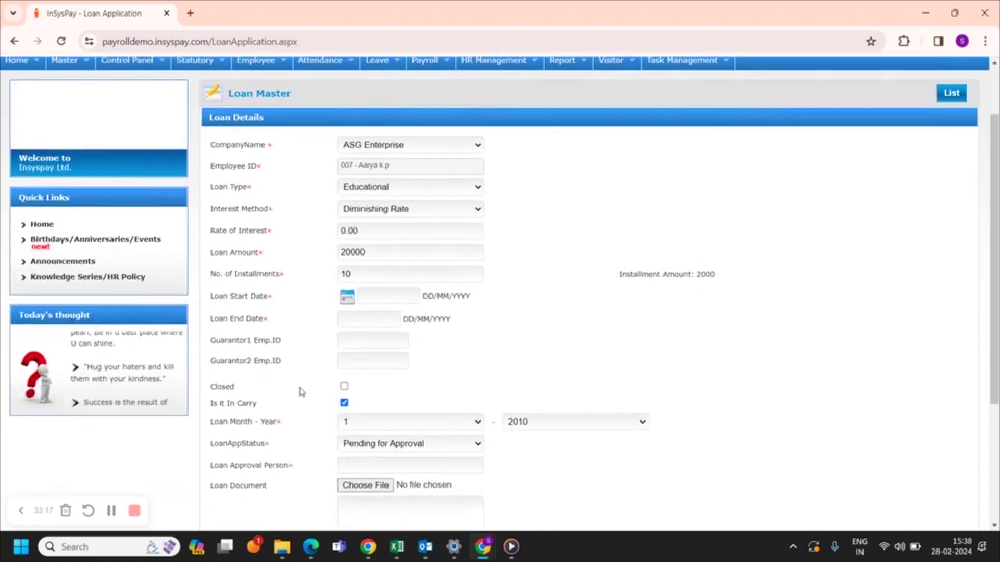
Set the loan start date to 01-Feb-2024, leave the first guarantor blank and turn off Is it In Carry.
click(347, 296)
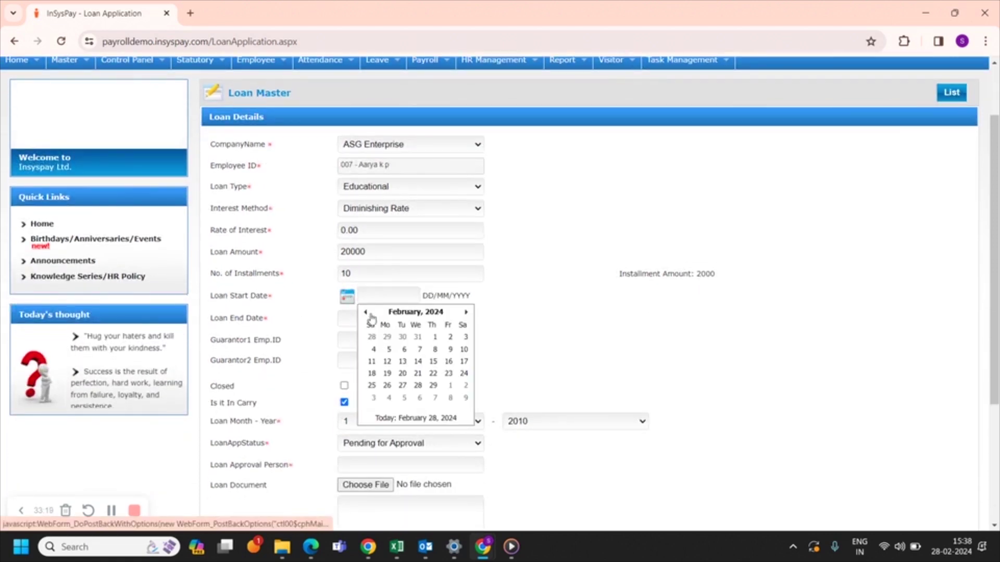
click(435, 336)
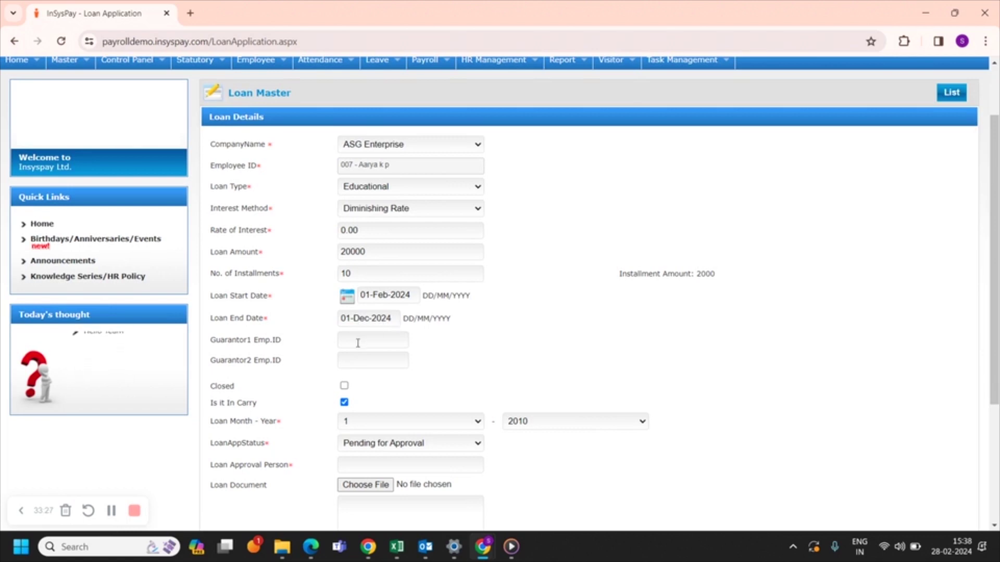
scroll(369, 347, down, 1)
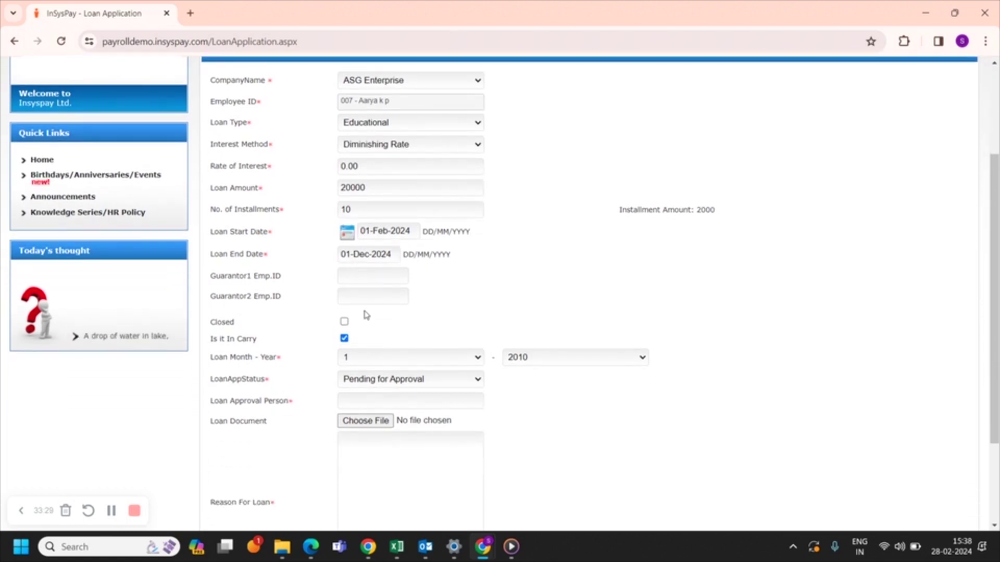
click(358, 275)
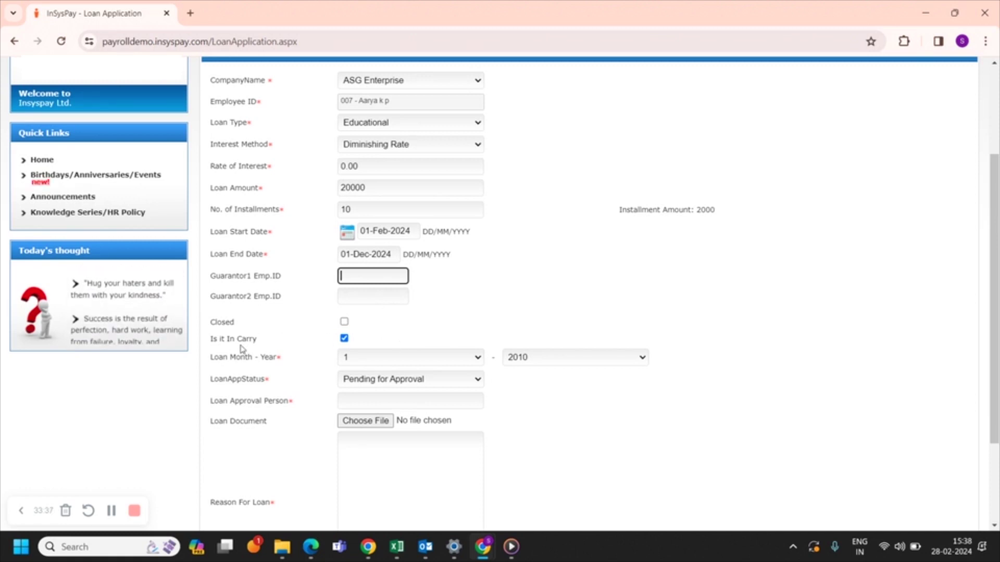
click(344, 339)
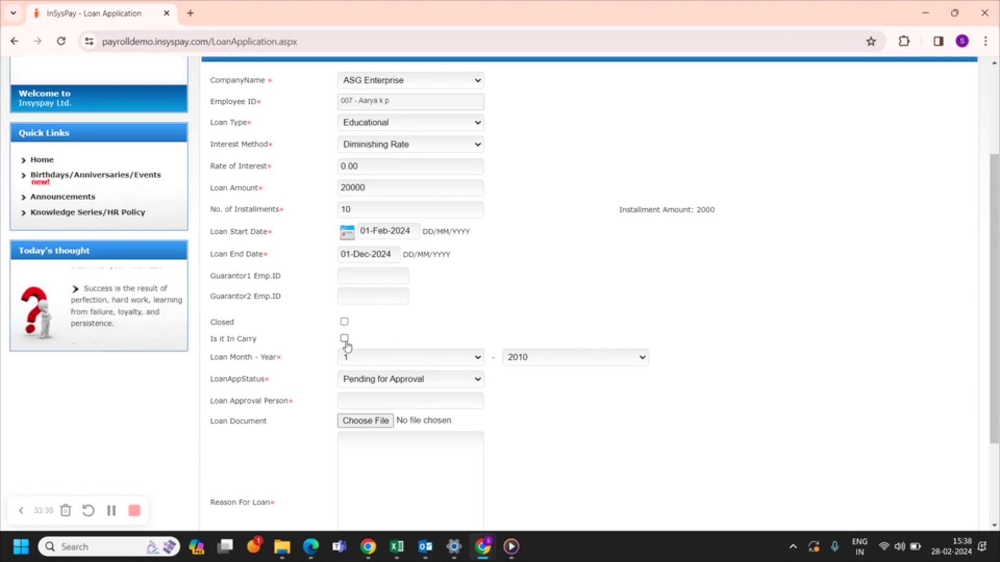
Set the loan month to 2 and the loan year to 2024.
click(366, 359)
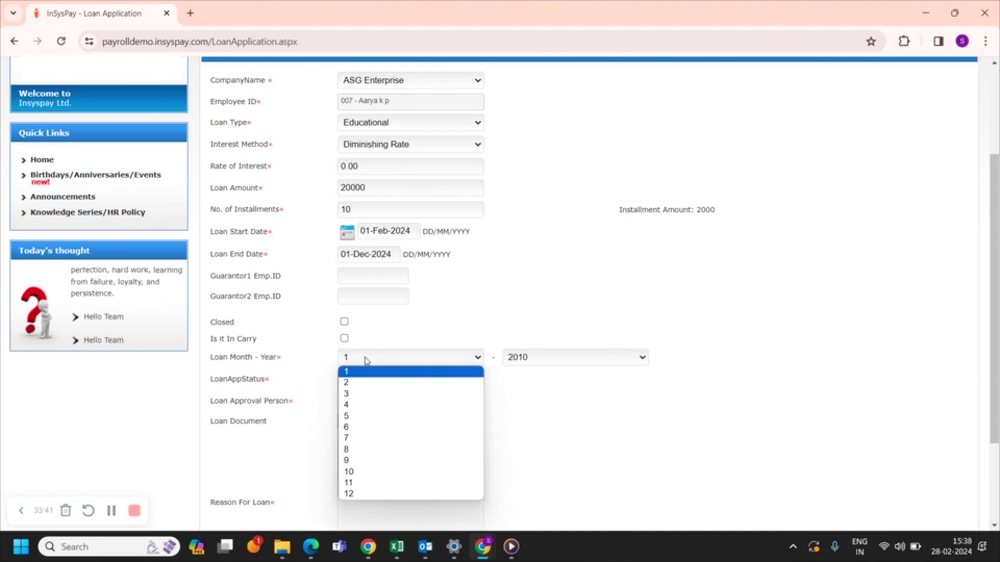
click(386, 383)
click(548, 359)
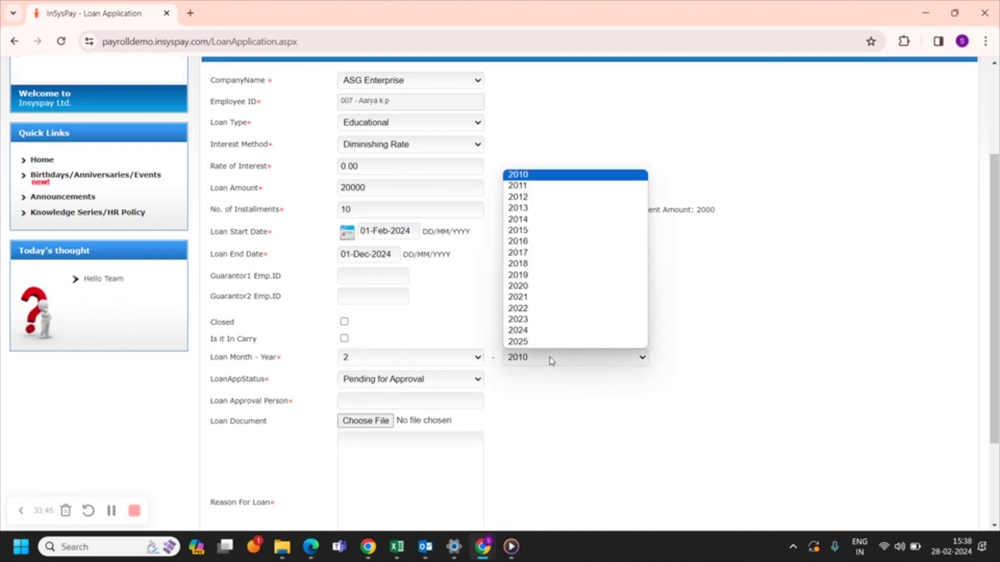
click(548, 341)
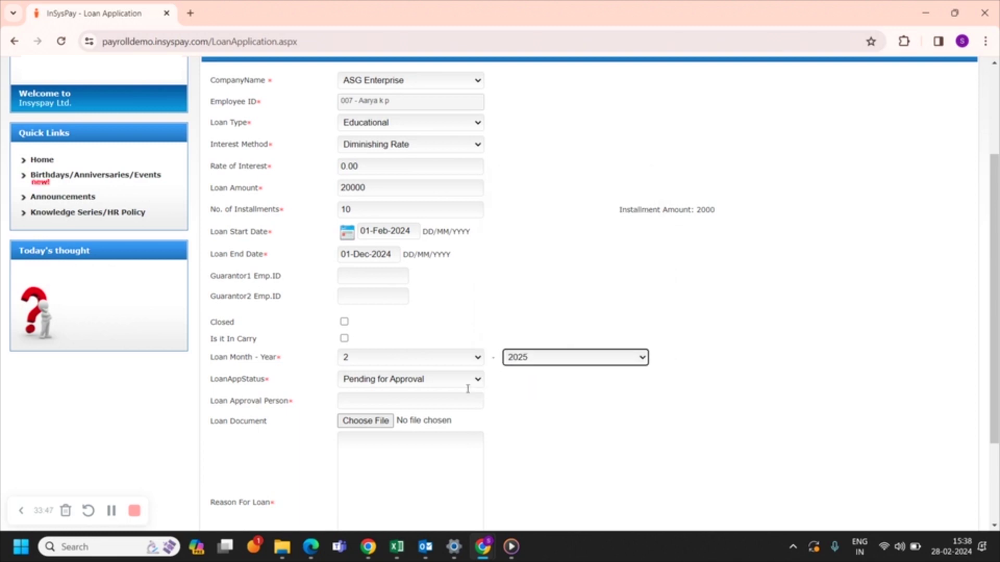
click(530, 364)
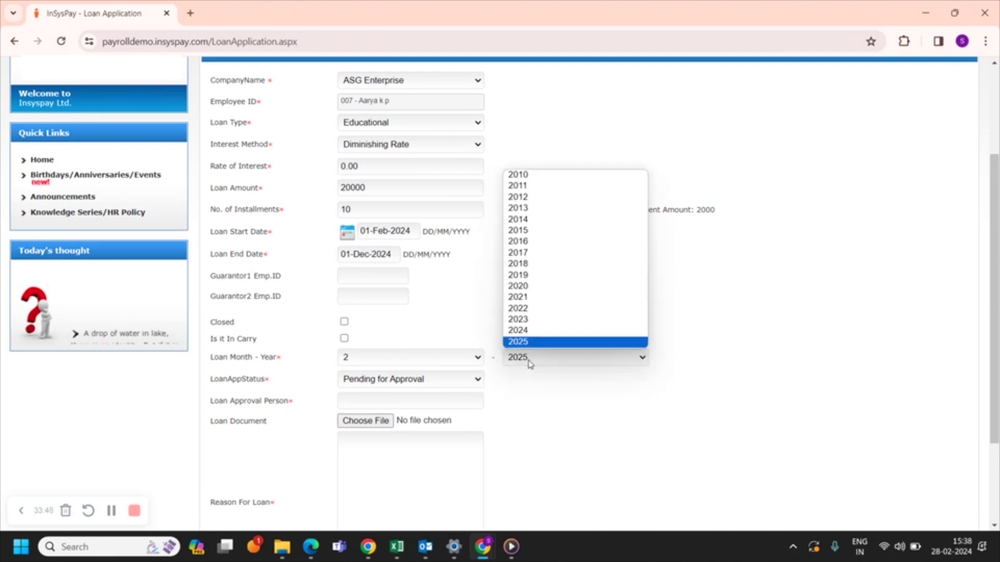
click(542, 333)
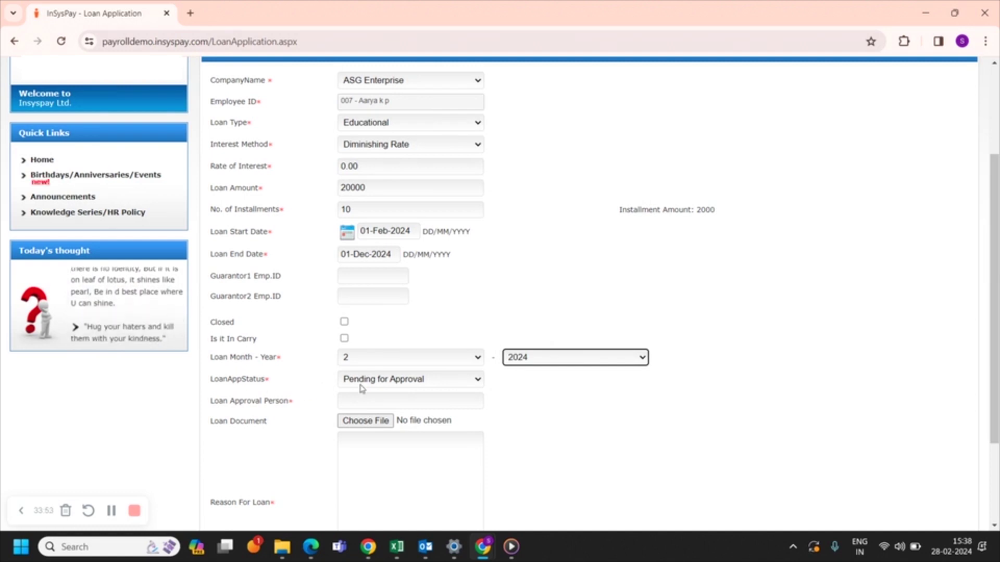
Set the loan application status to Approved and enter the loan approval person's name.
click(399, 385)
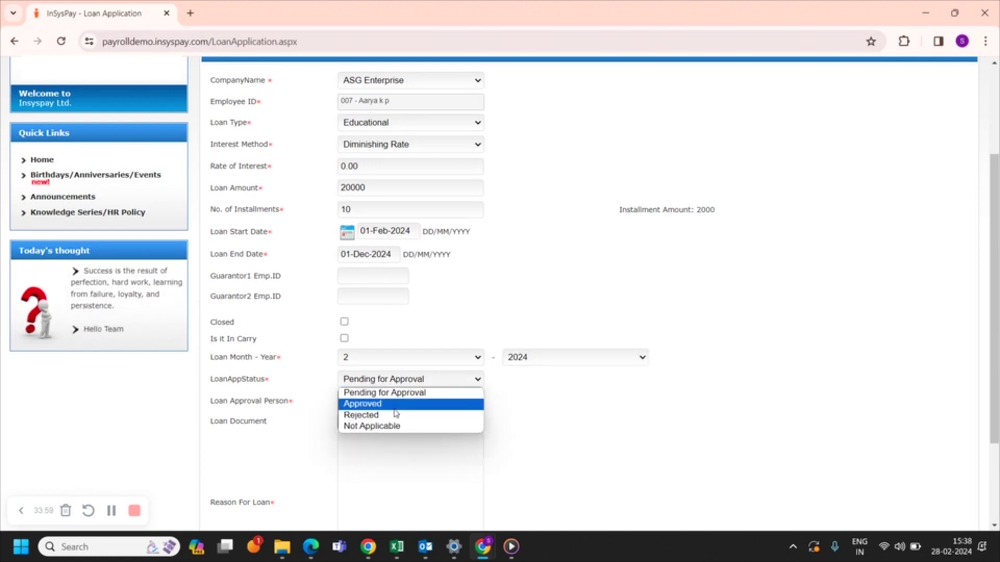
click(394, 405)
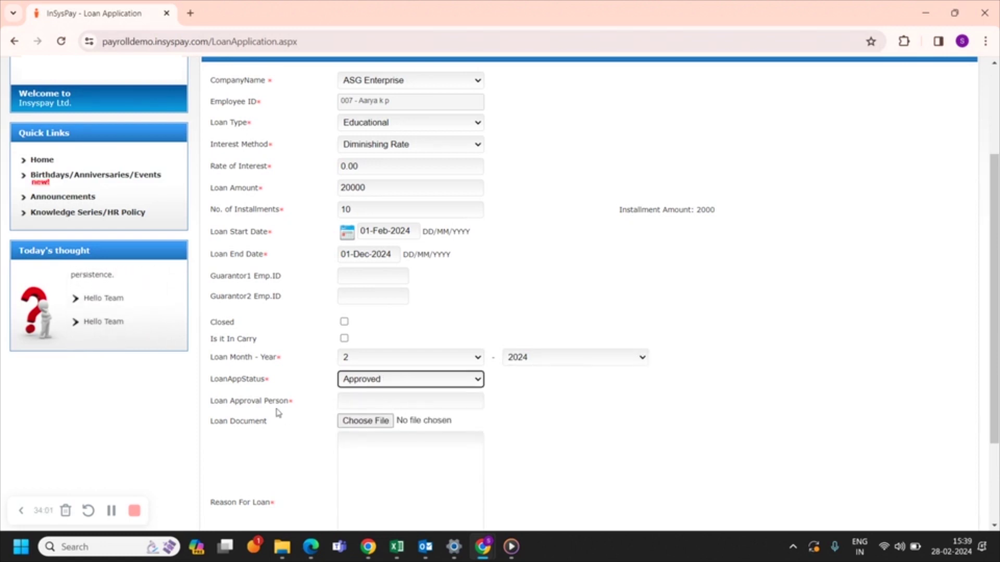
click(366, 398)
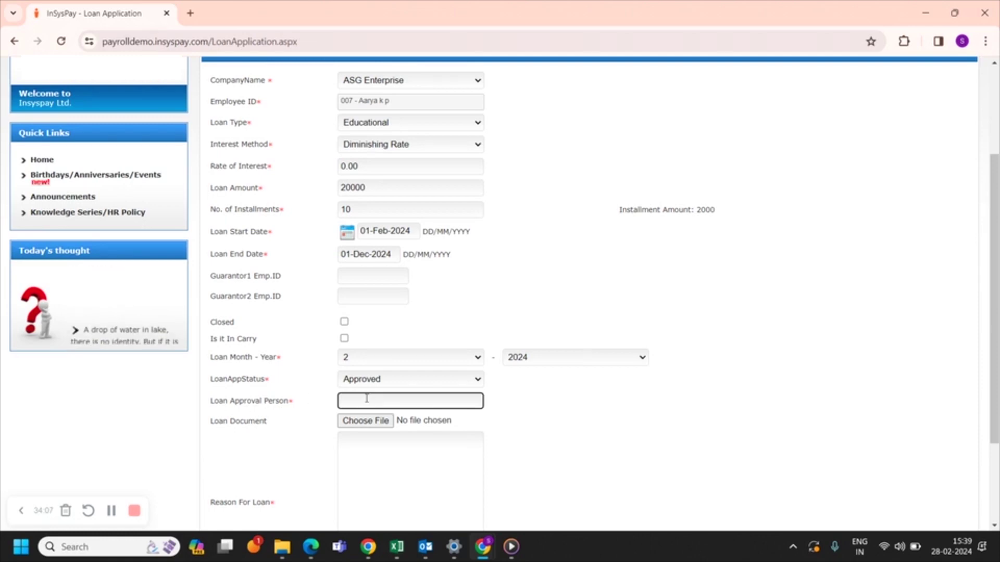
text(XYS)
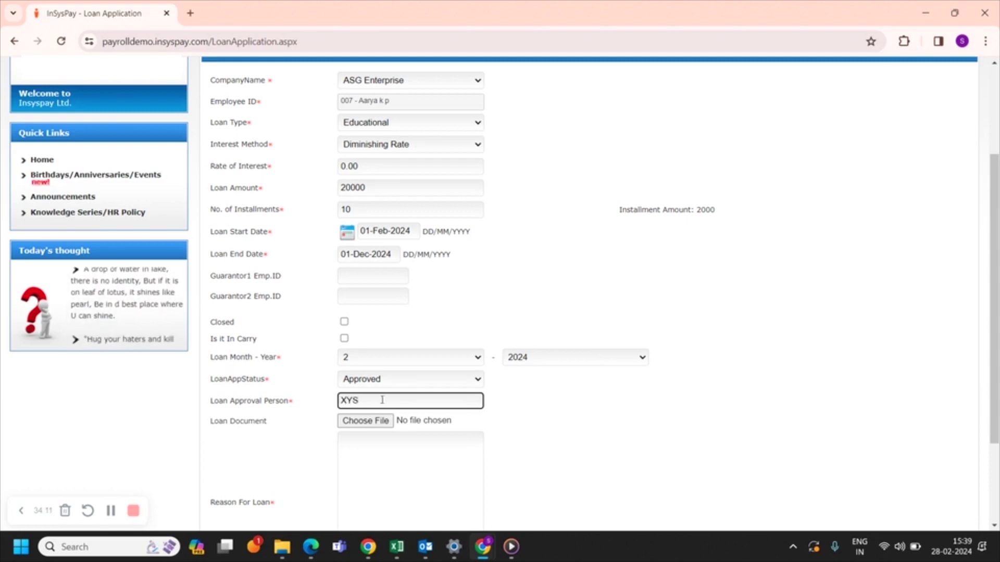
Try to save the loan application with the loan document and reason for loan left empty.
click(555, 423)
scroll(555, 423, down, 2)
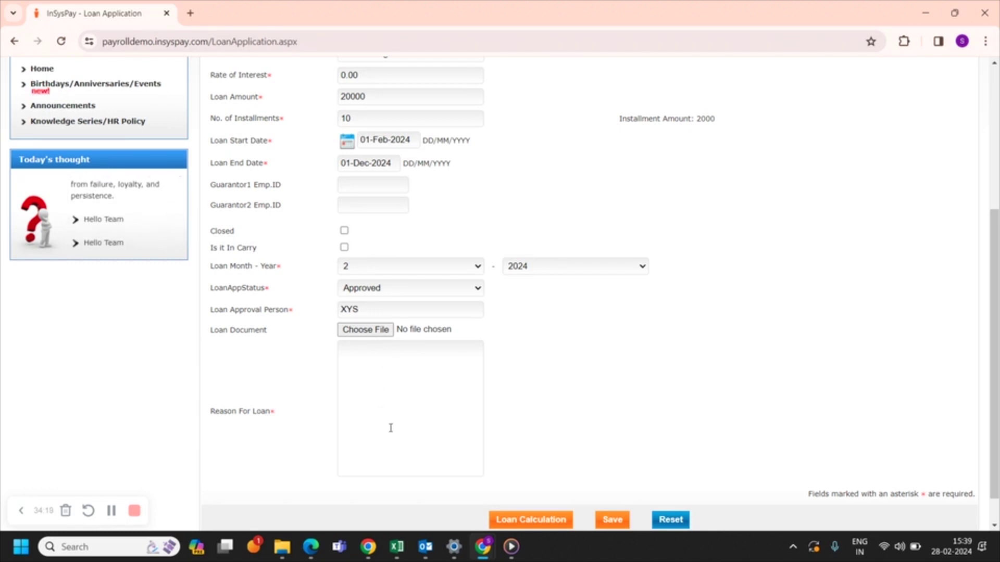
click(612, 519)
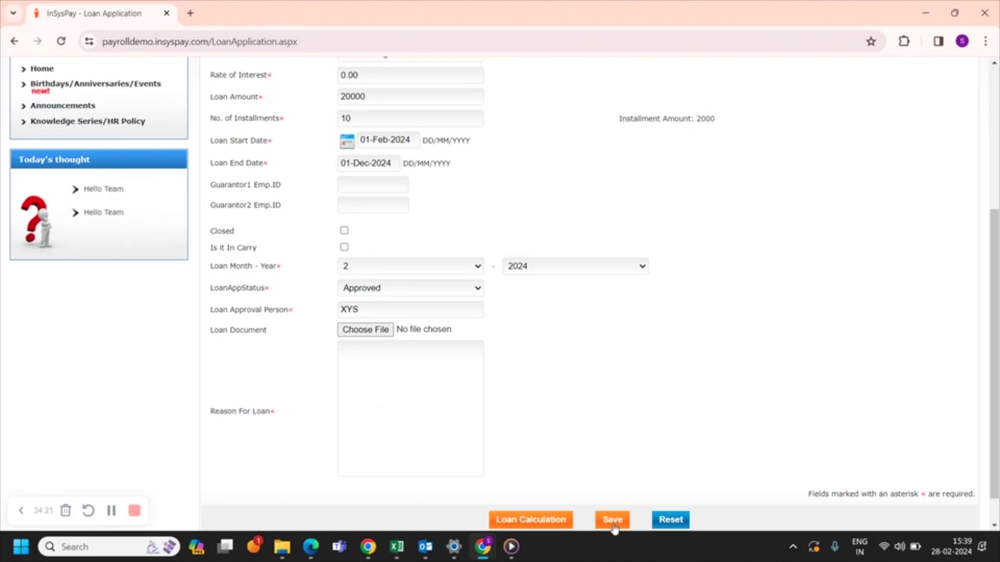
scroll(602, 385, up, 1)
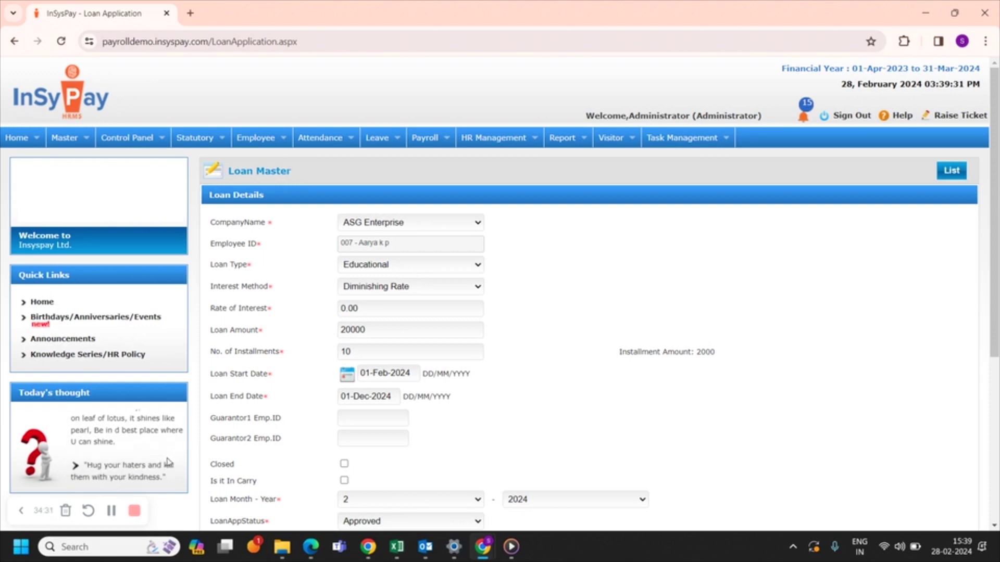
click(111, 511)
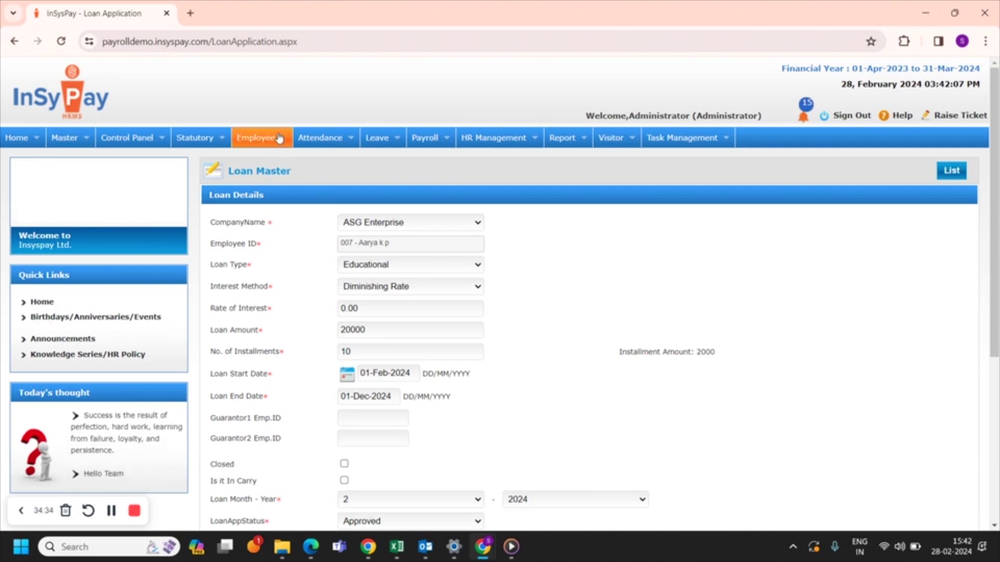
Open the Assign Warning form for employees and select the second listed employee.
mouse_move(280, 139)
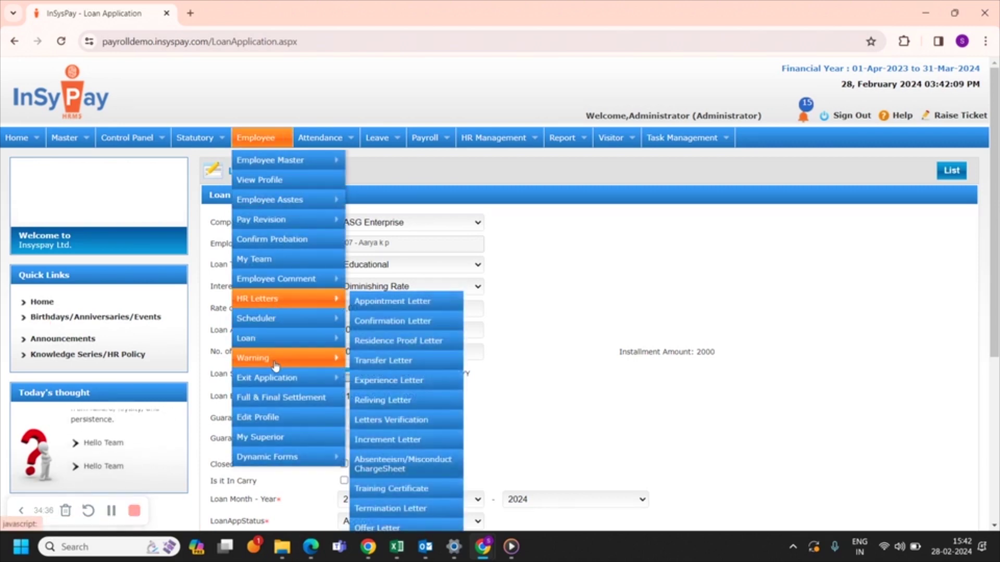
mouse_move(276, 366)
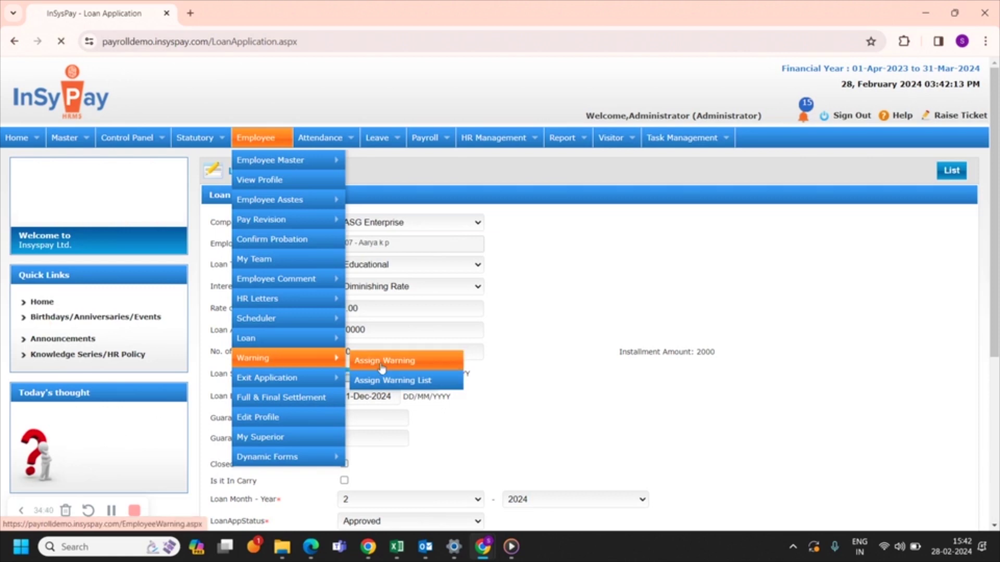
click(382, 367)
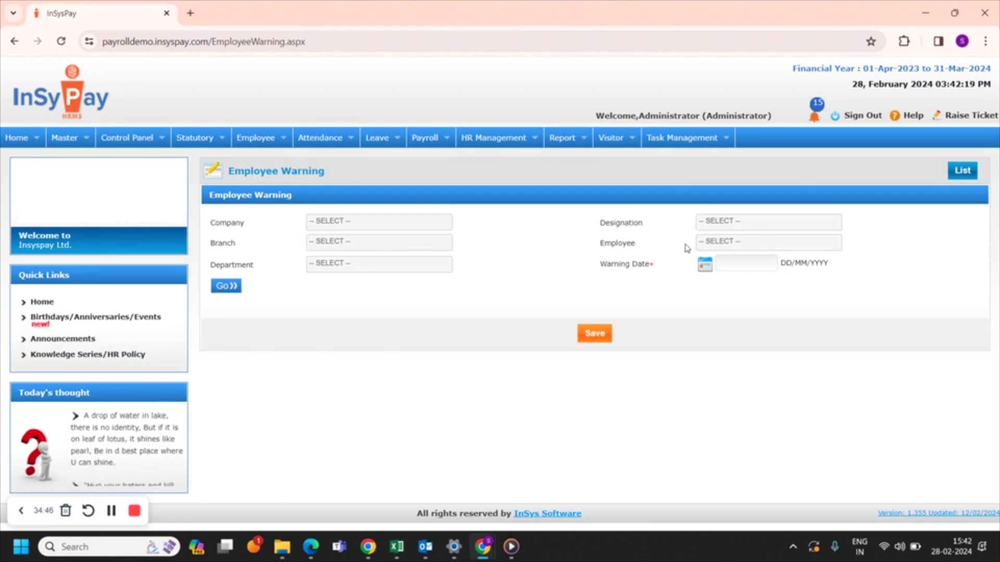
click(726, 242)
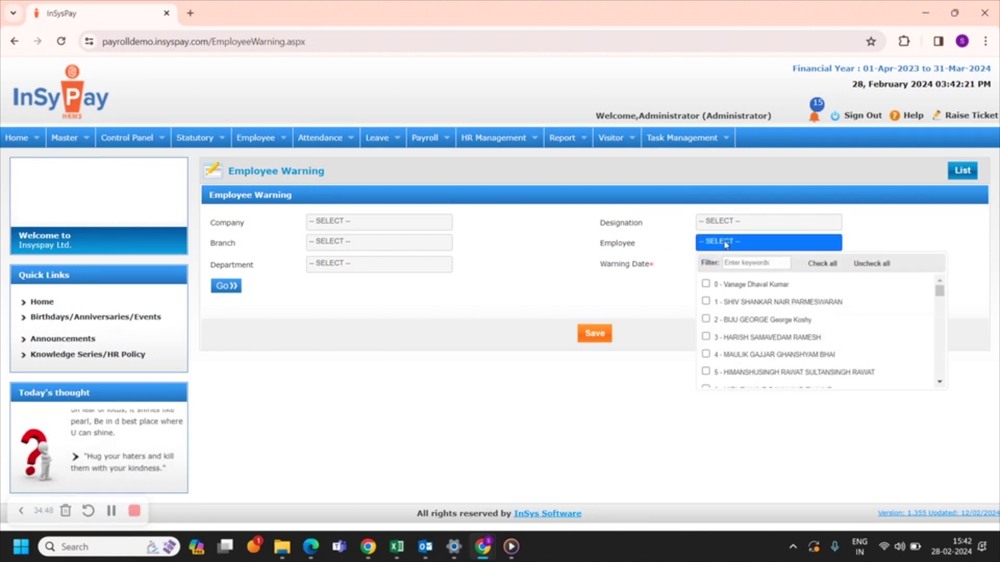
click(760, 305)
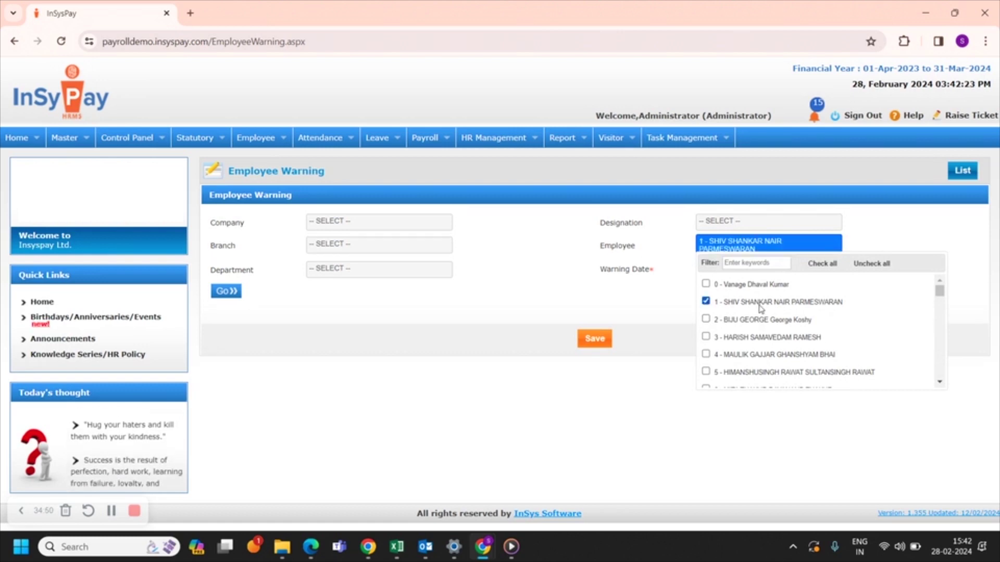
click(520, 271)
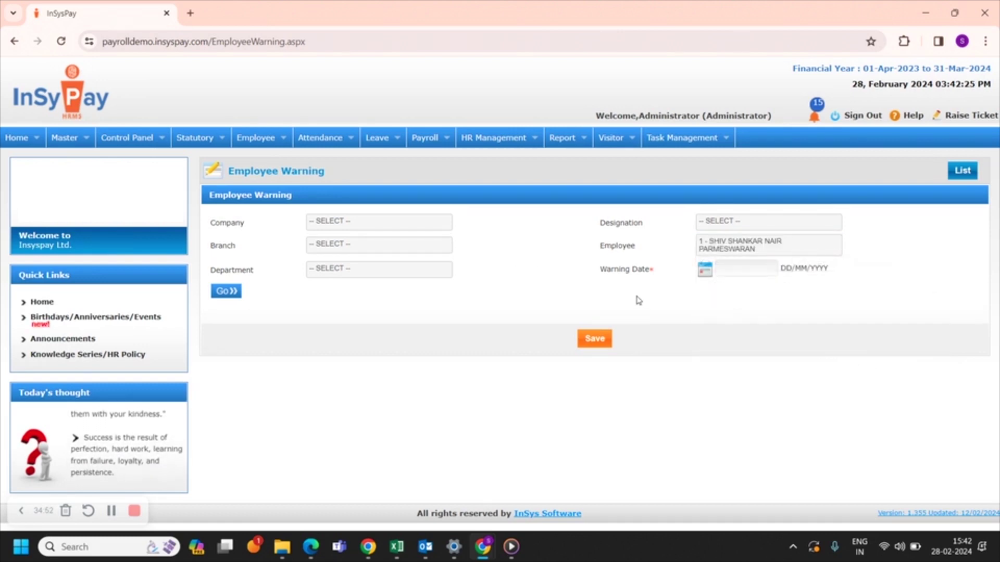
Set the warning date to 14-Feb-2024 and load the selected employee's warning row.
click(704, 269)
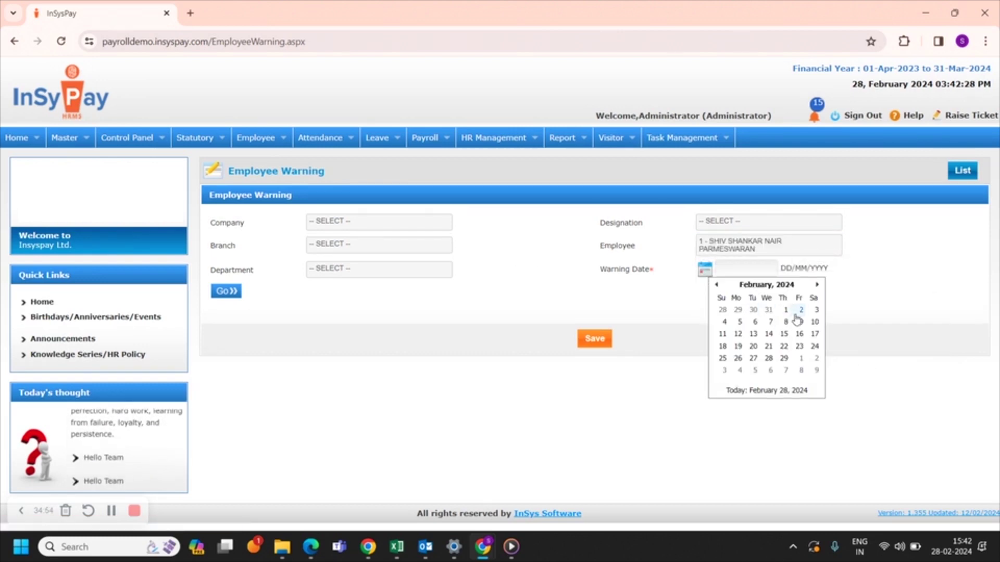
click(768, 334)
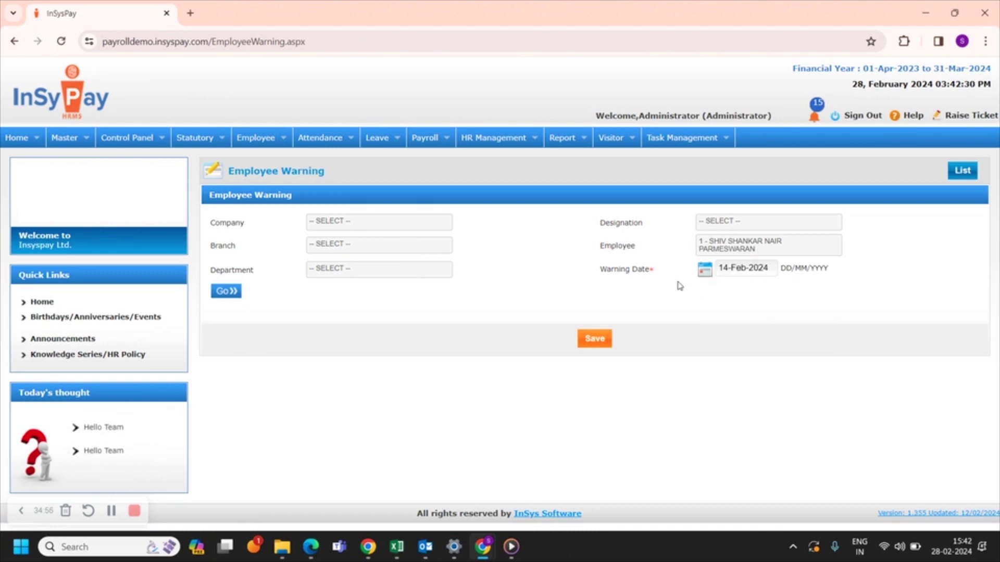
click(228, 291)
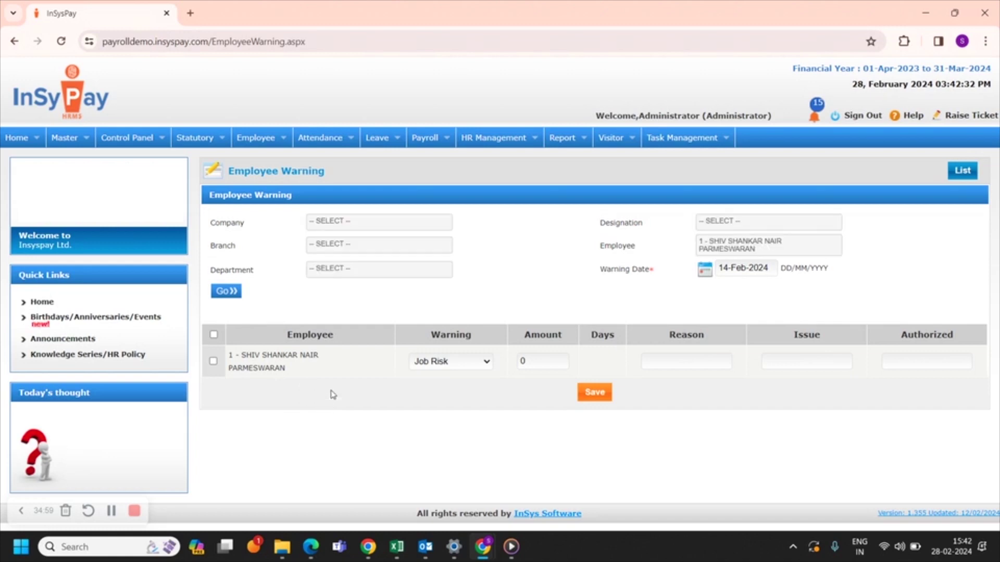
Set the employee's warning type to Late Attendance with 0.5 days.
click(453, 362)
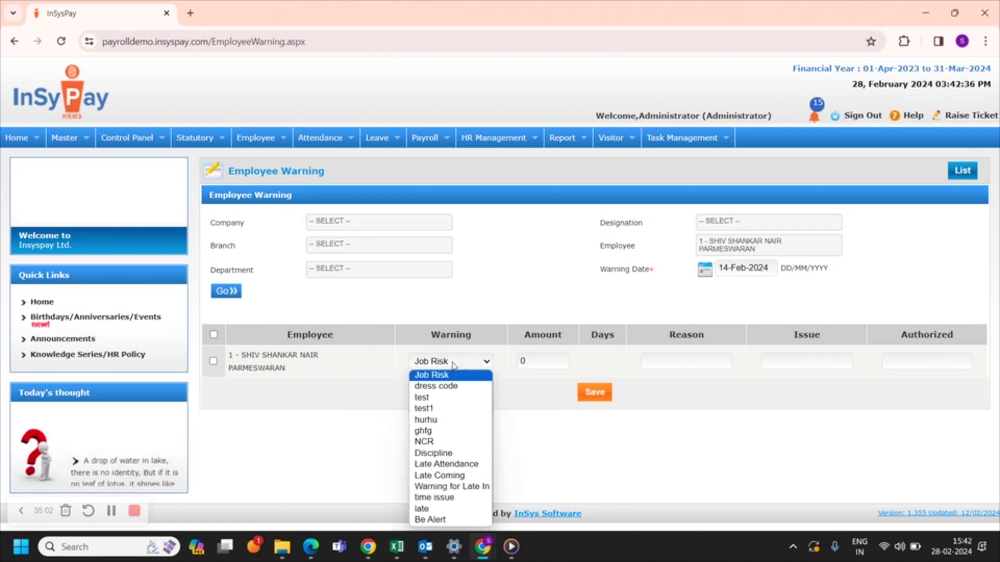
click(463, 468)
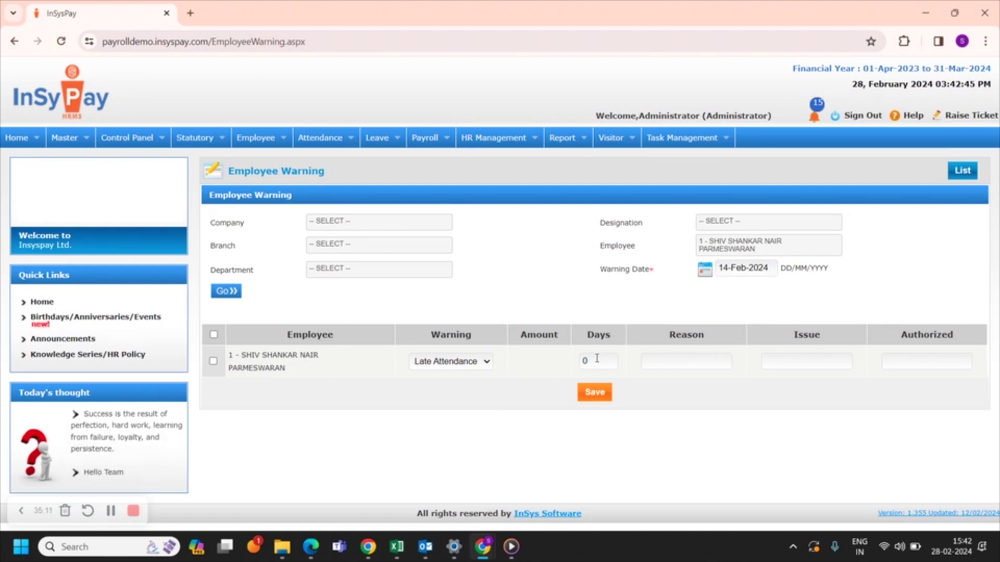
double_click(596, 358)
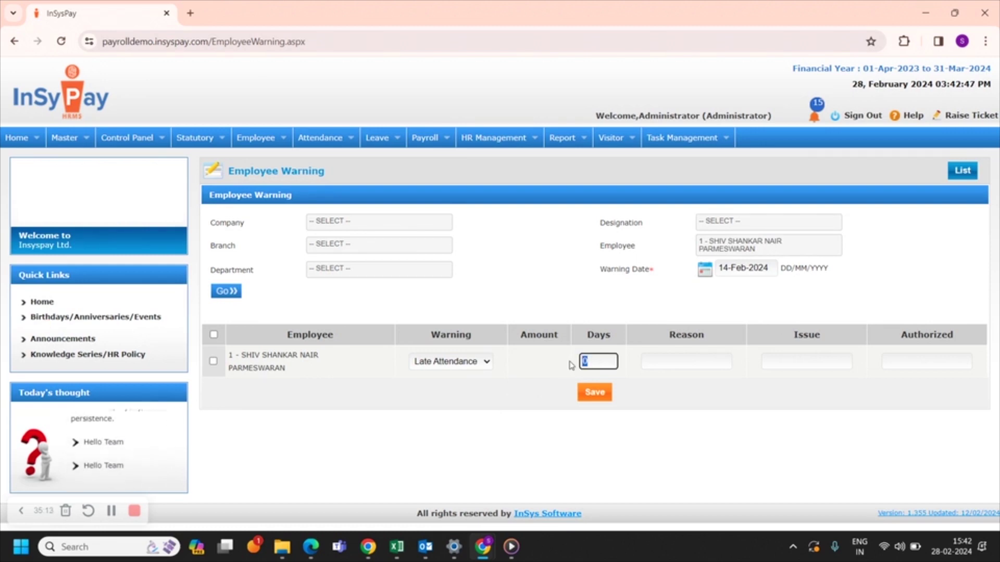
click(549, 388)
click(594, 359)
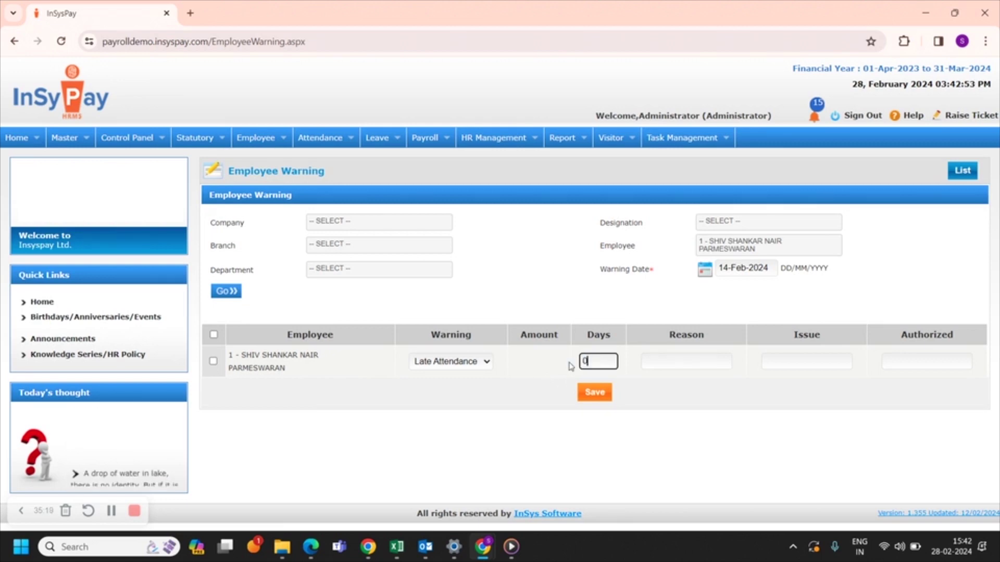
click(557, 387)
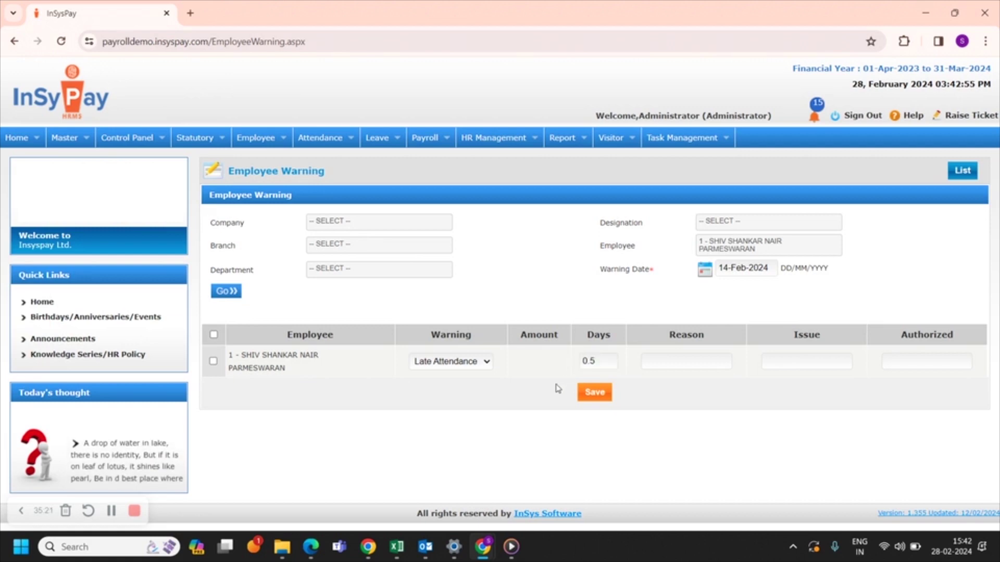
Set the warning type to dress code with an amount of 500, leaving Reason, Issue and Authorized blank.
click(483, 366)
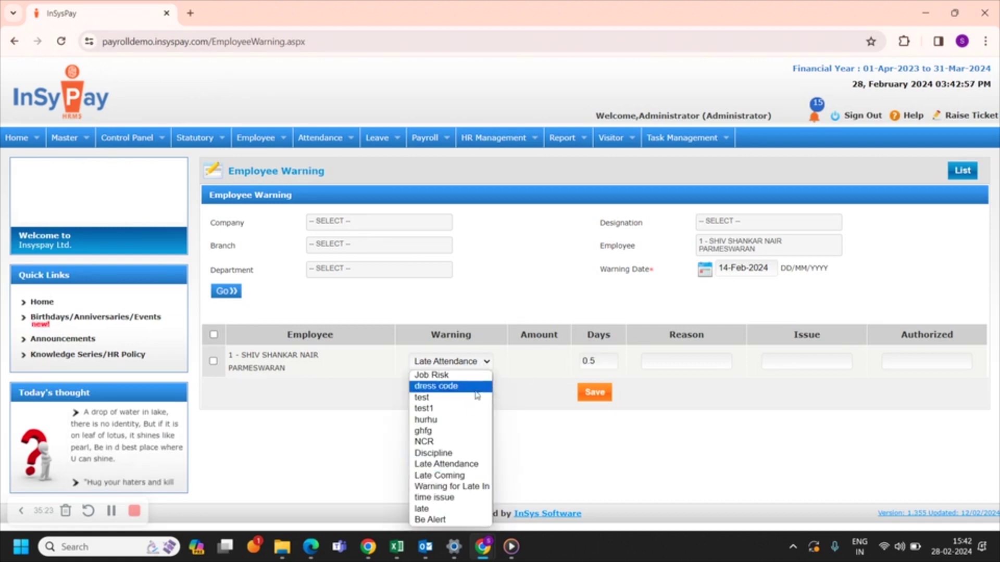
click(479, 386)
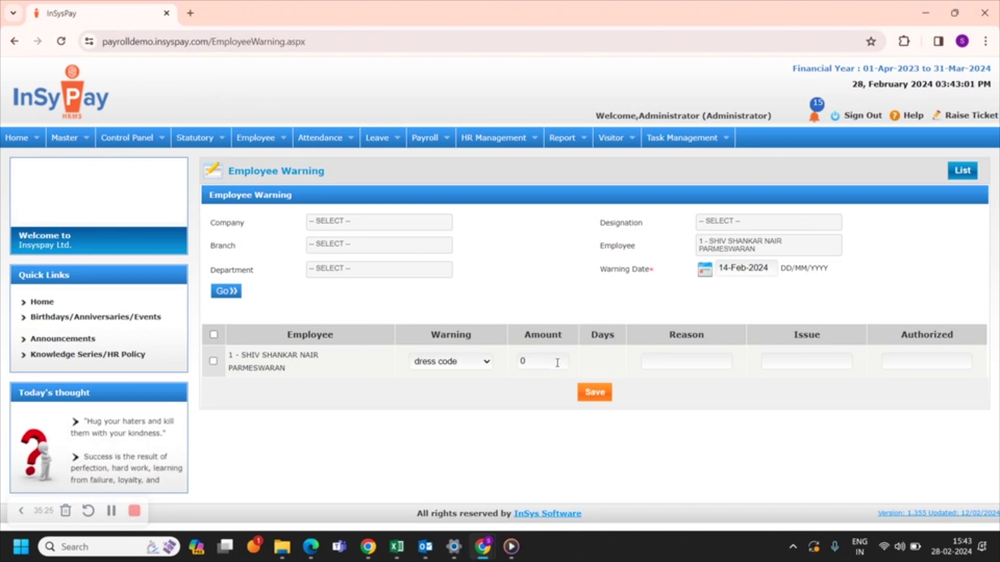
drag(543, 361, 467, 360)
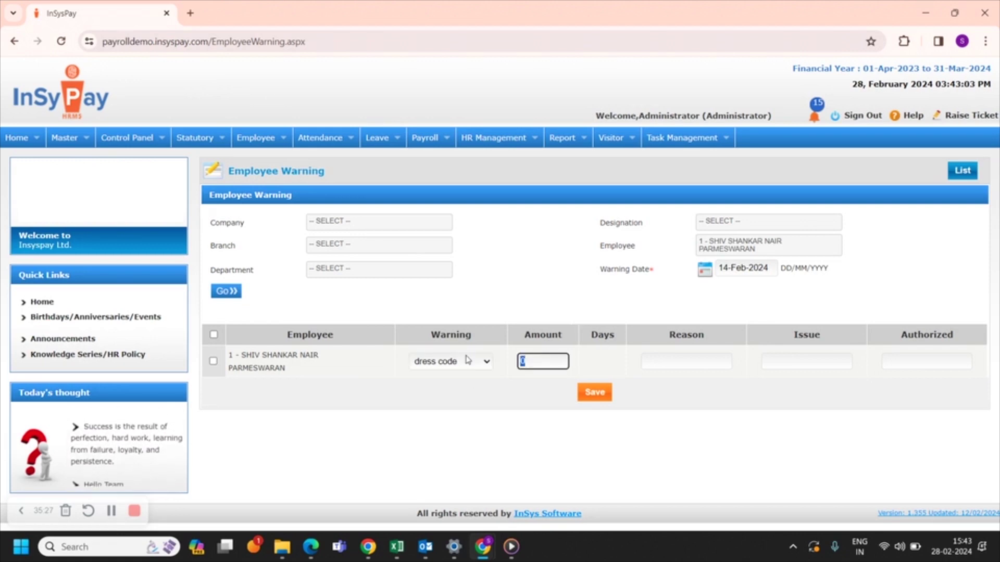
click(512, 401)
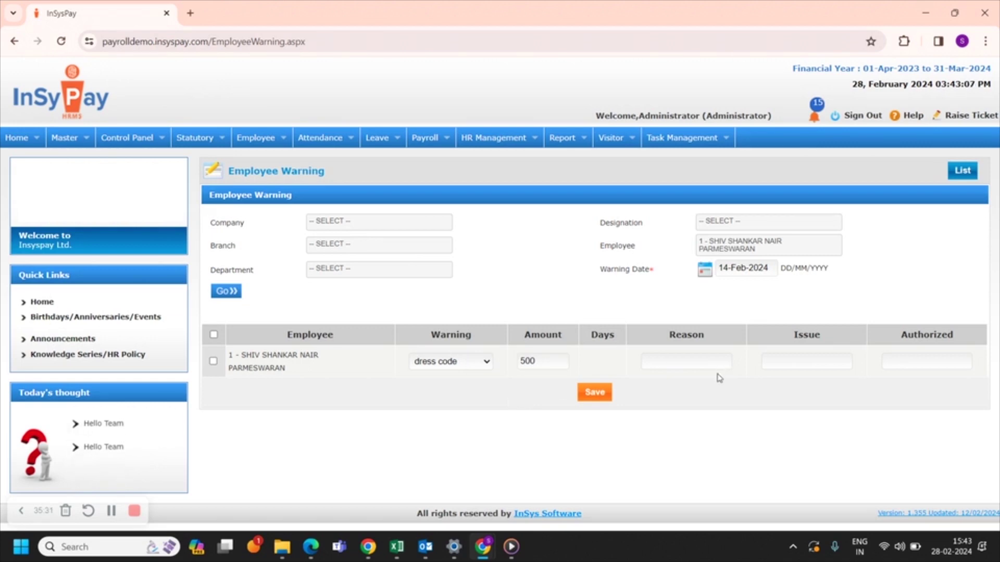
click(695, 363)
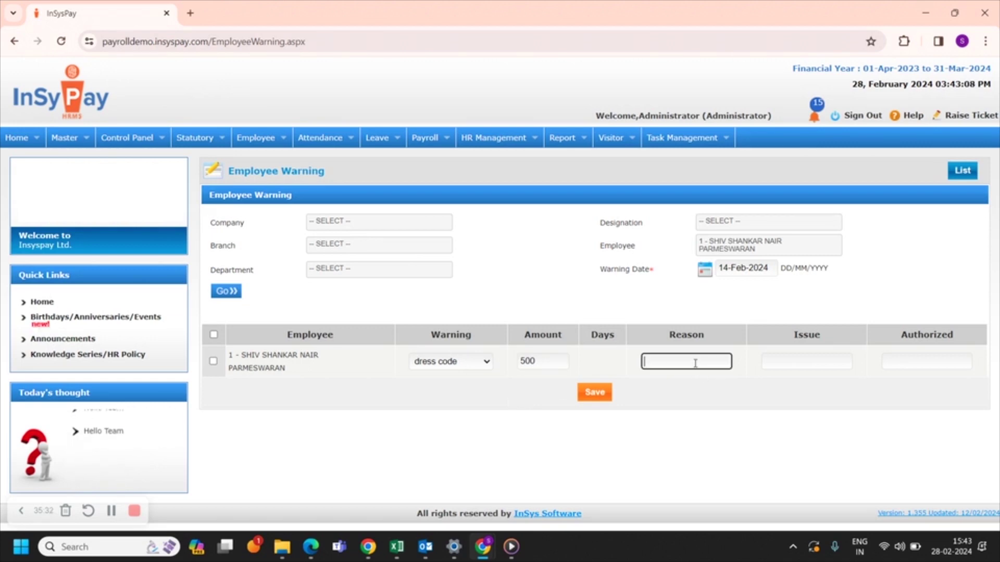
click(806, 359)
click(936, 362)
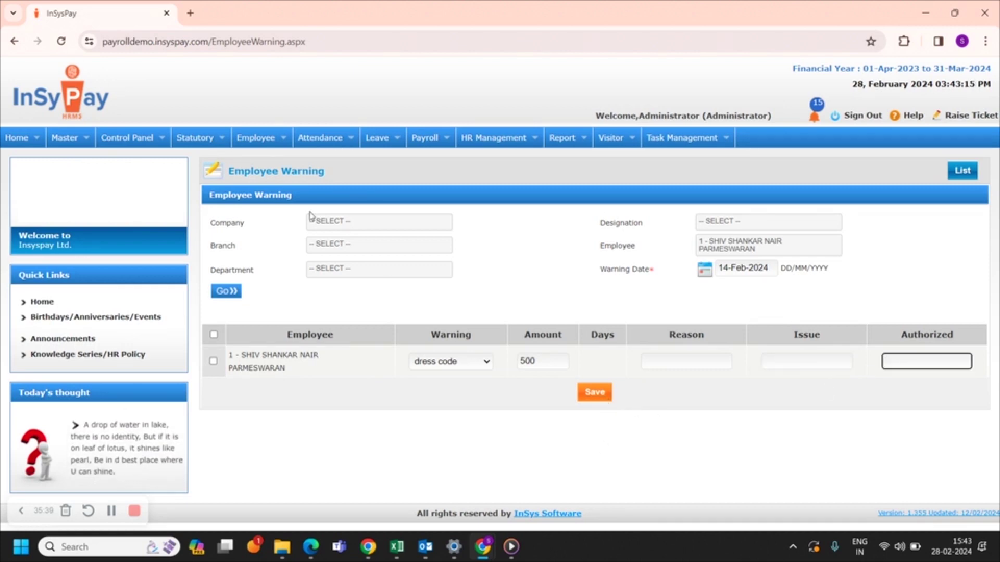
Open a new Exit Application and select the resigning employee.
mouse_move(281, 141)
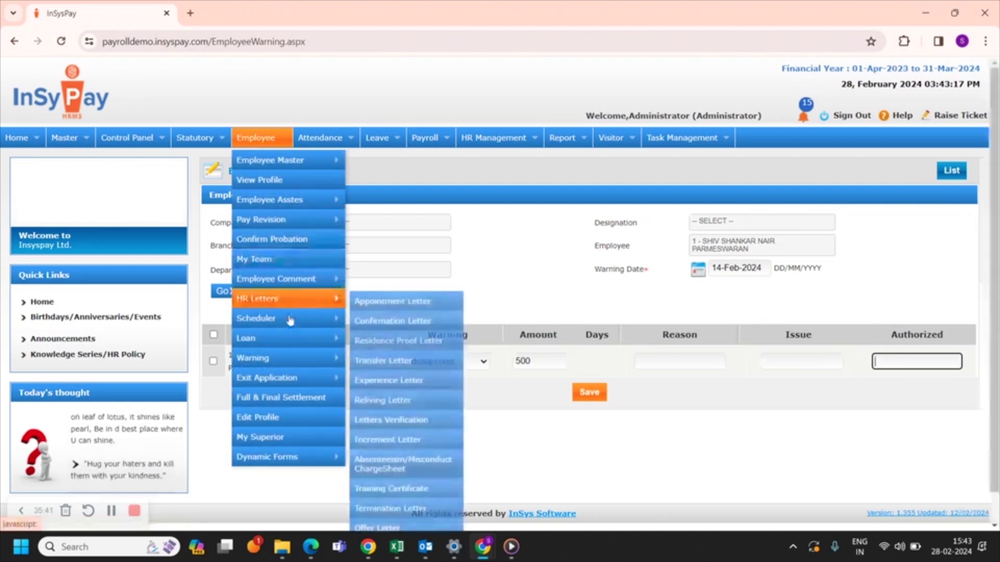
mouse_move(301, 380)
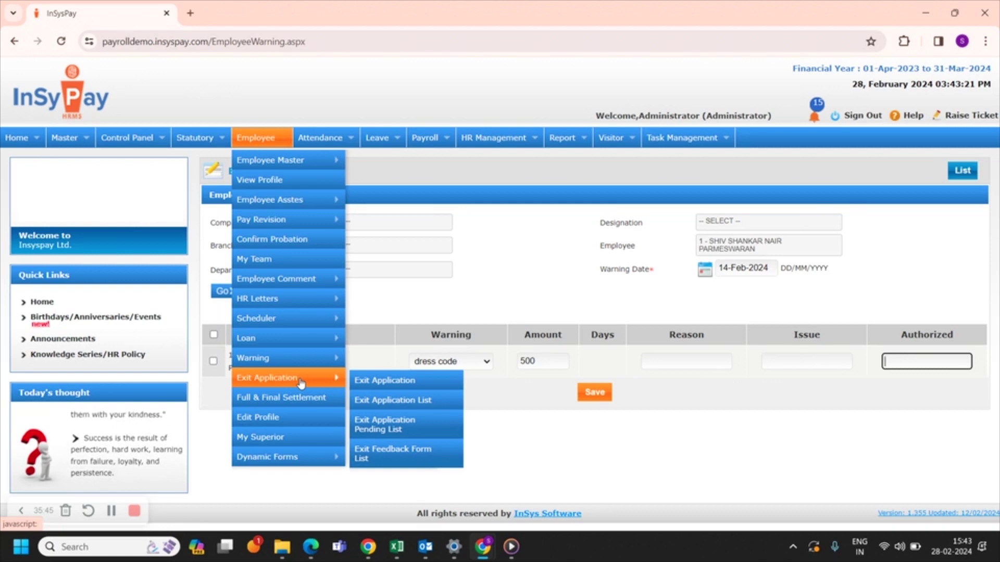
click(399, 386)
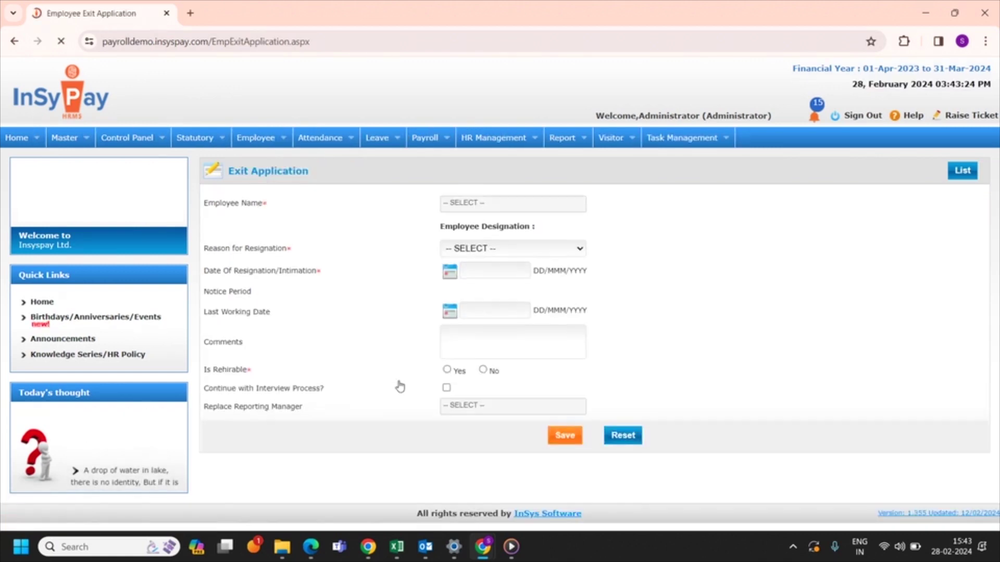
click(489, 207)
click(495, 292)
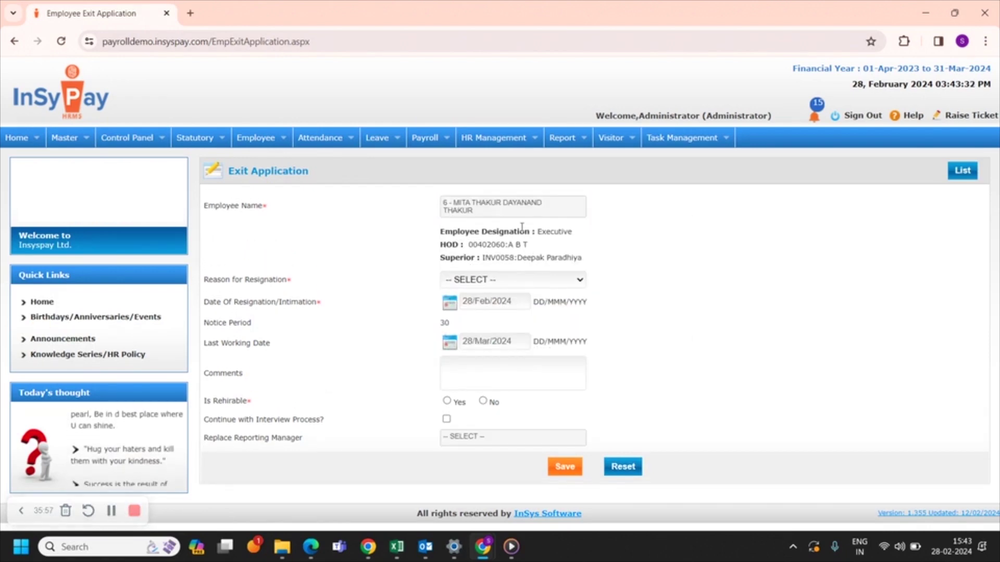
Set the reason for resignation to Personal Reason in the exit application.
click(515, 281)
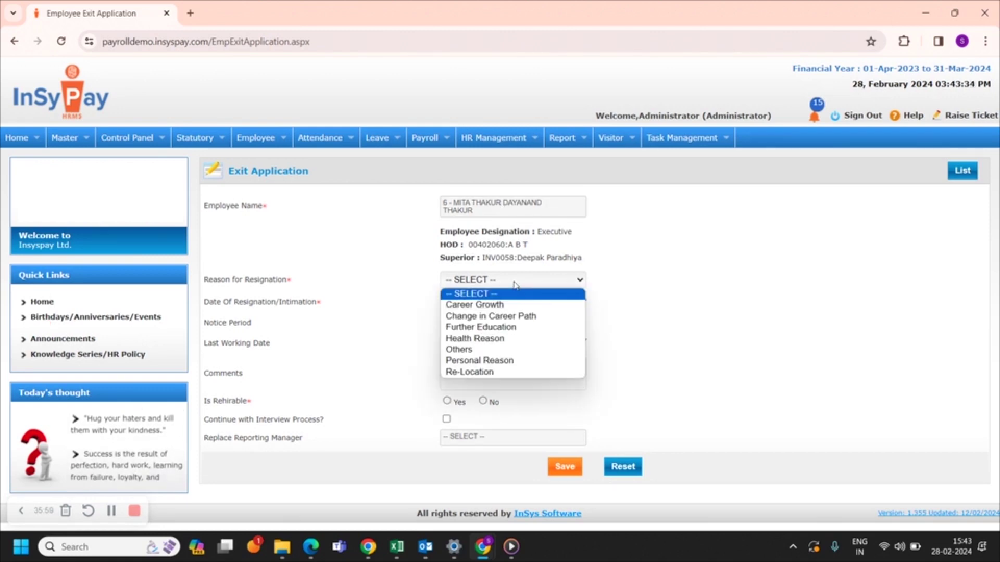
click(518, 310)
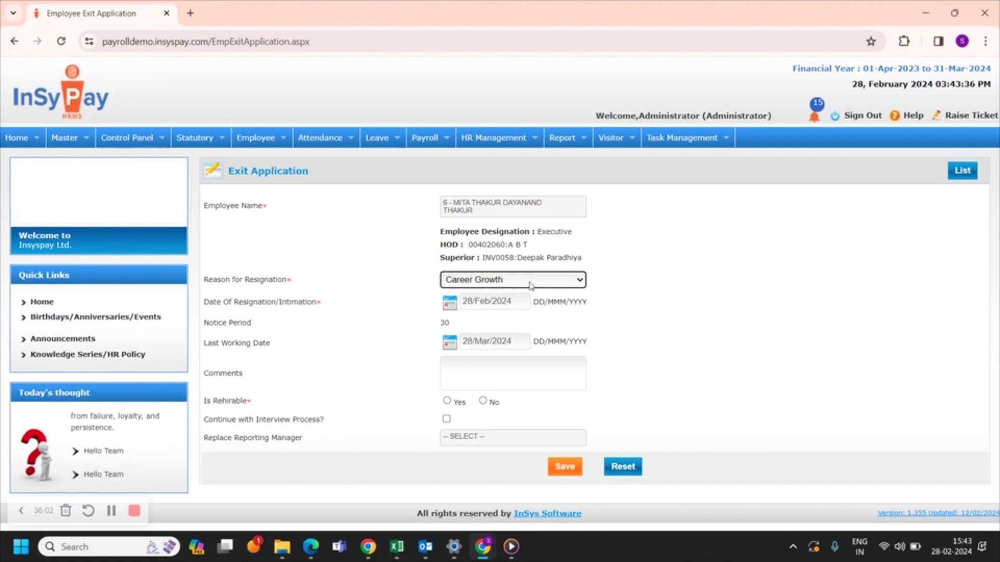
click(530, 285)
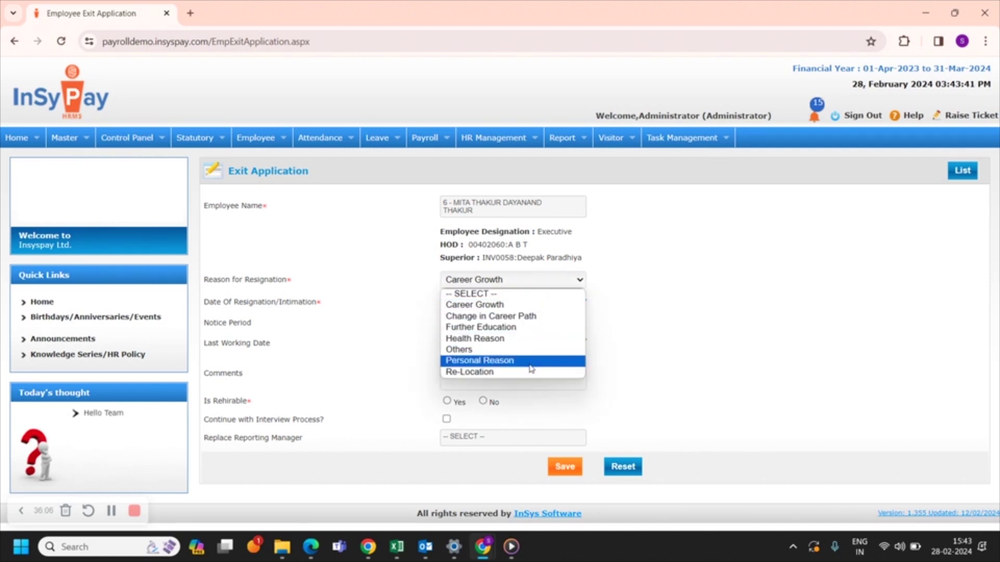
click(531, 361)
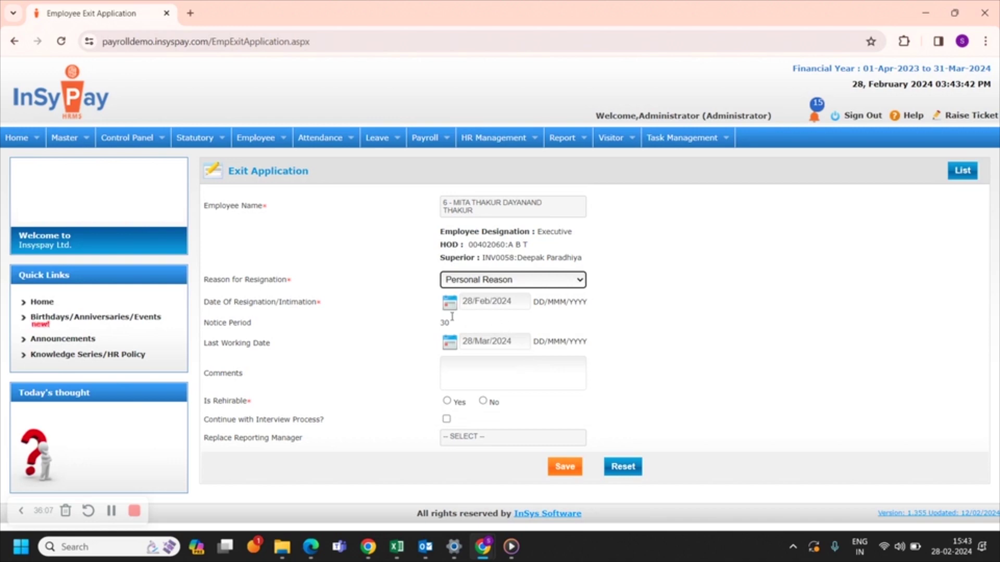
click(477, 326)
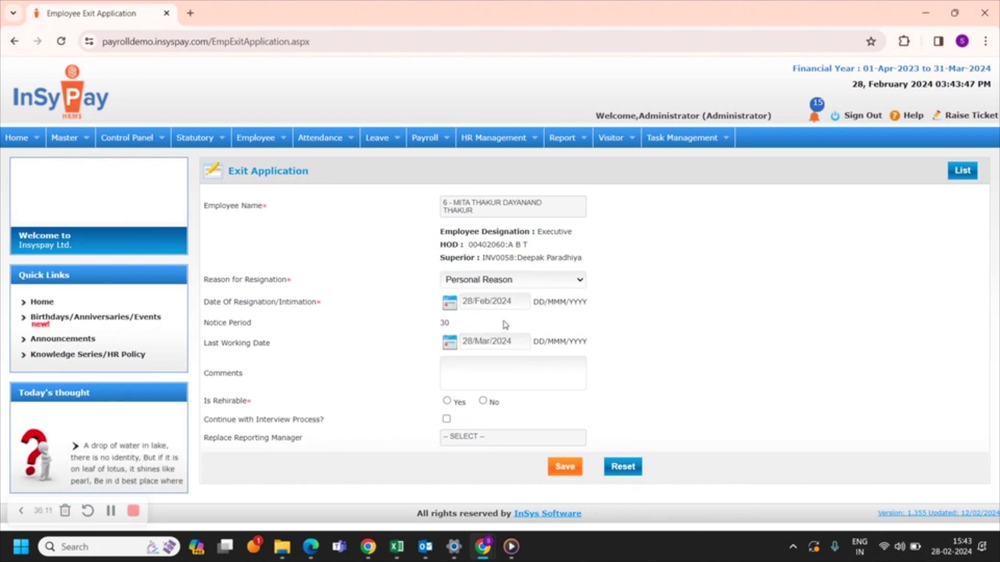
Set the date of resignation/intimation to 14/Feb/2024 and leave the comments blank.
click(449, 306)
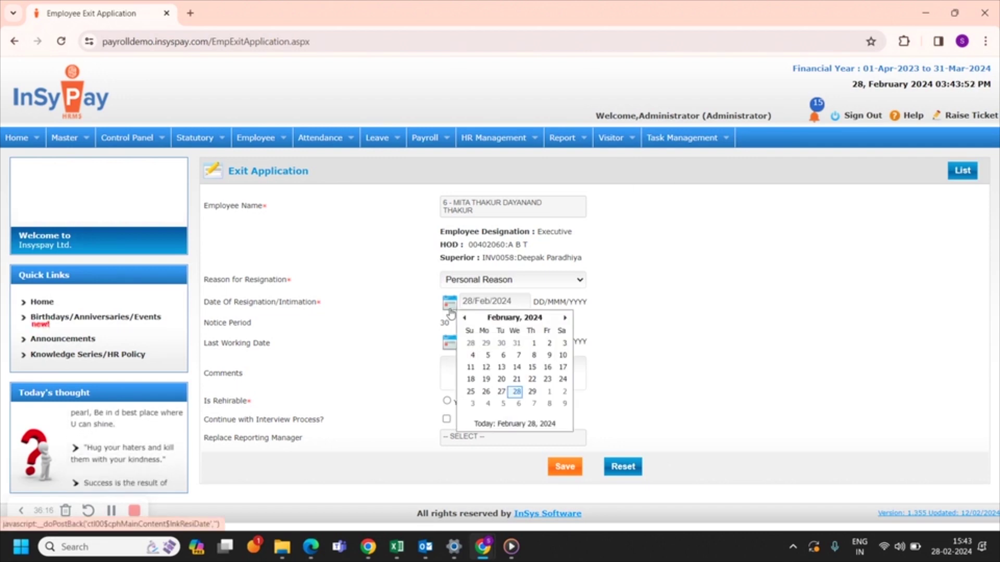
click(516, 367)
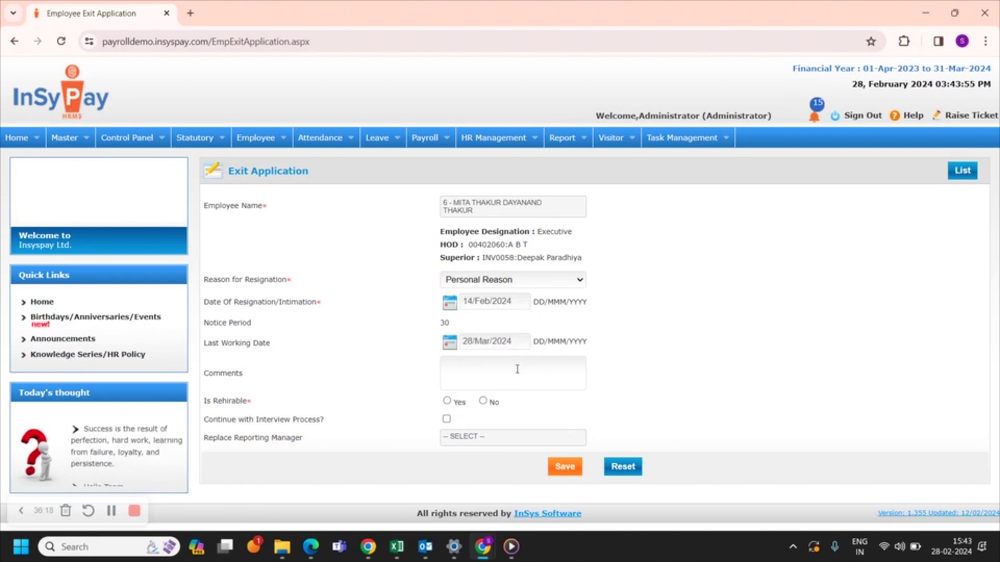
double_click(443, 323)
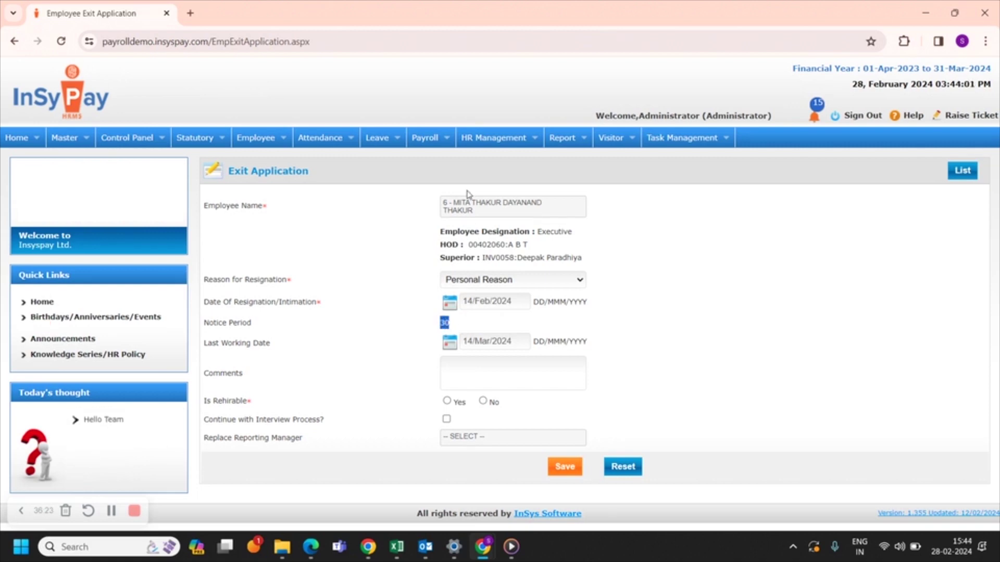
click(464, 330)
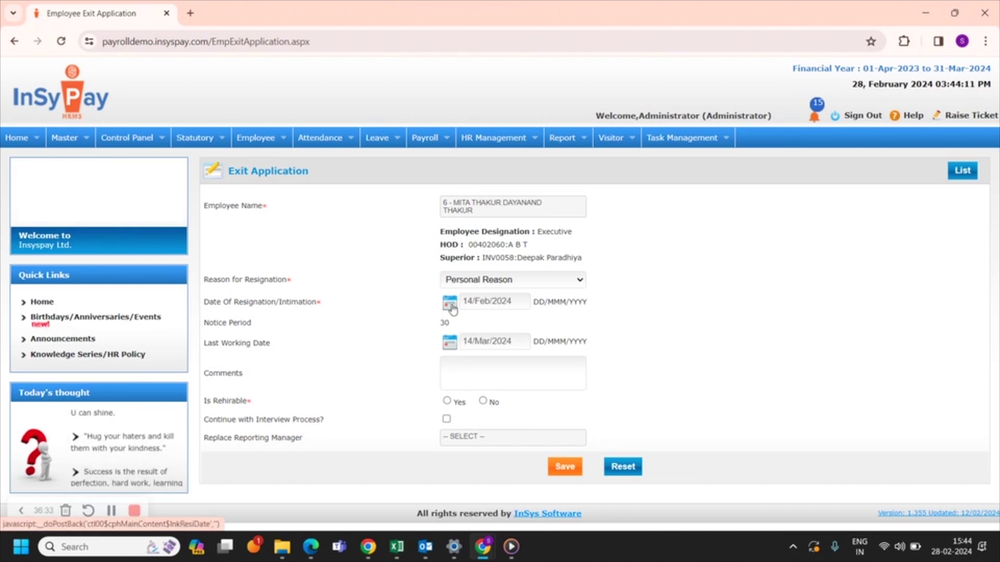
click(453, 373)
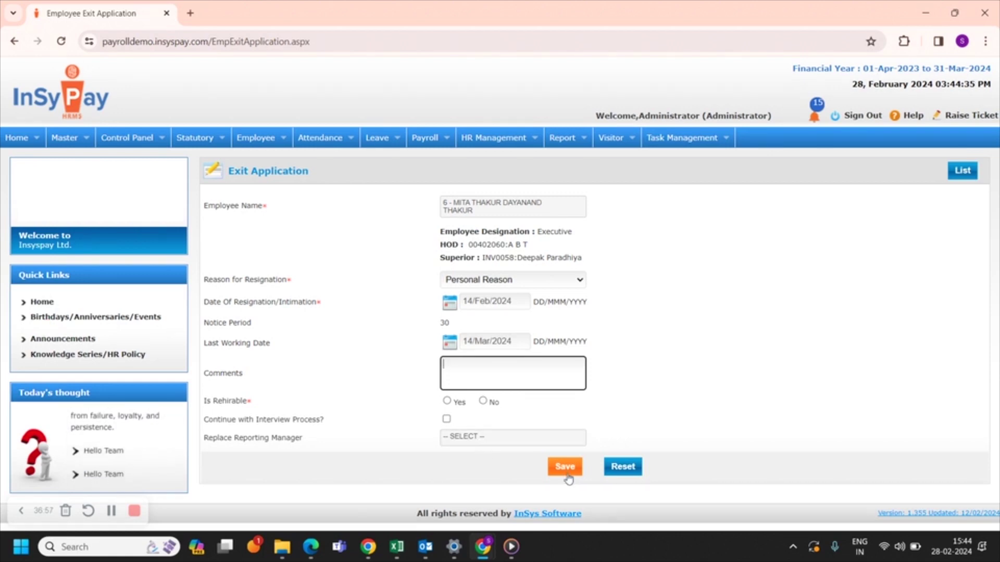
Open the first application in the pending exit application list and set its status to Approved, leaving the remarks blank.
mouse_move(255, 138)
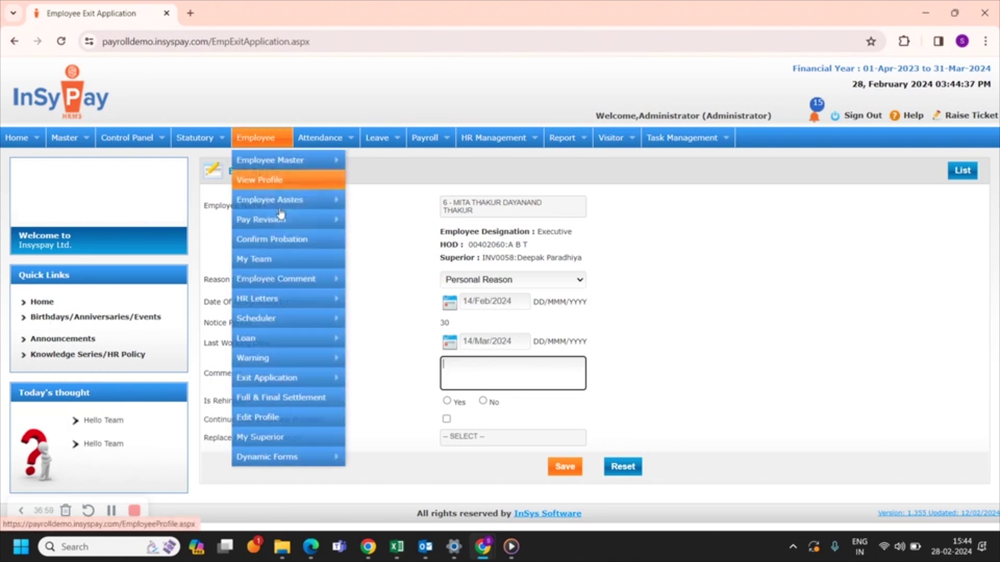
mouse_move(279, 379)
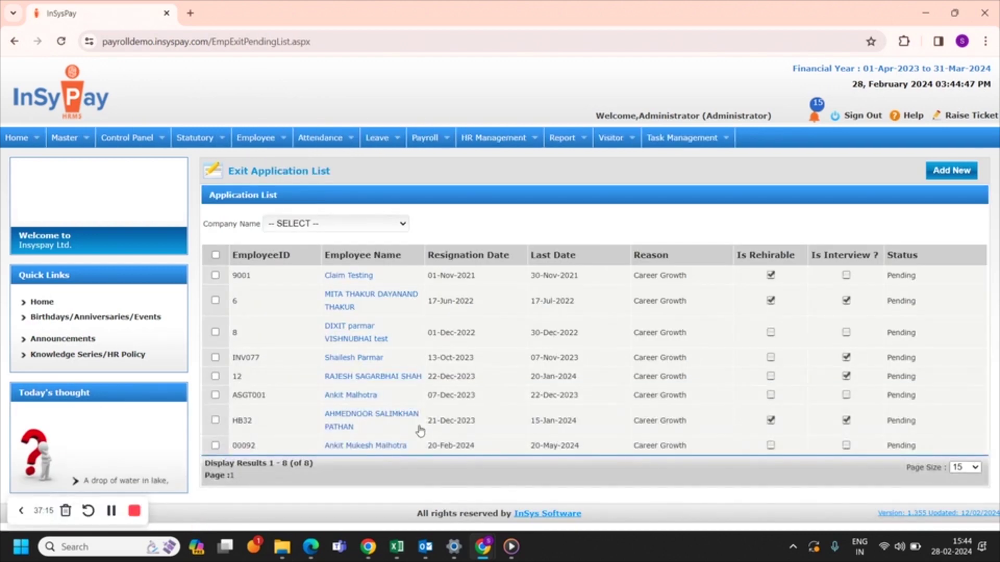
click(359, 276)
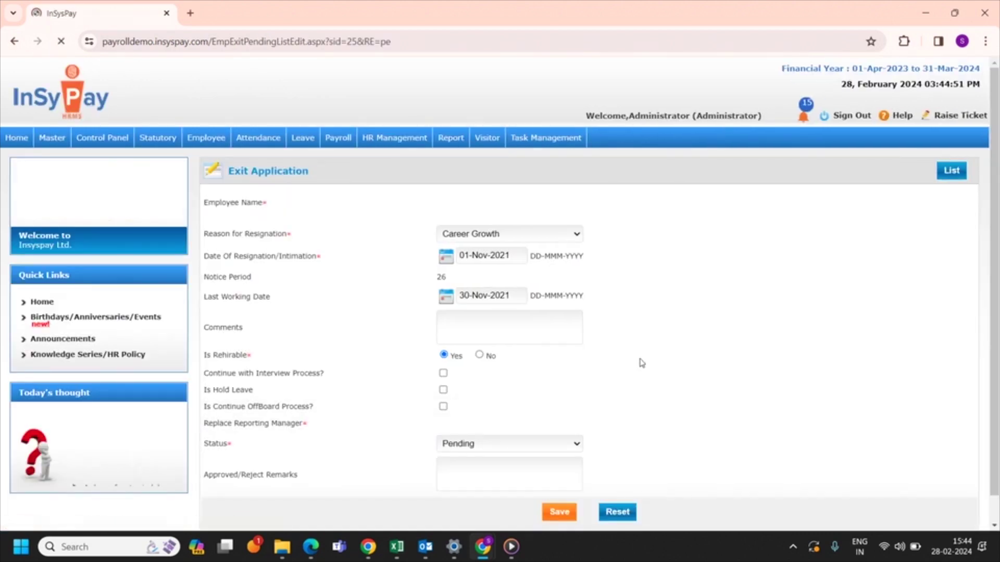
scroll(716, 340, down, 2)
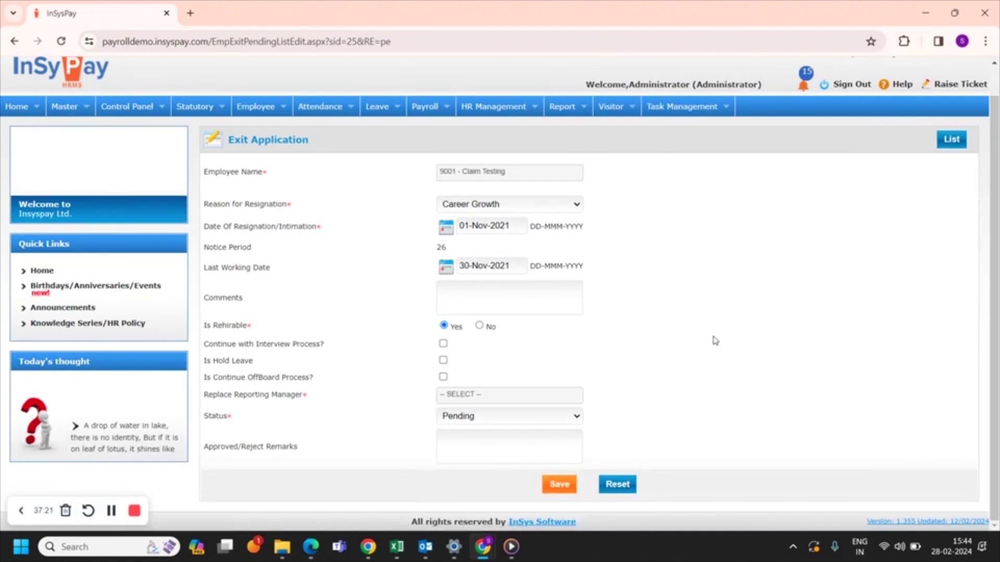
click(489, 422)
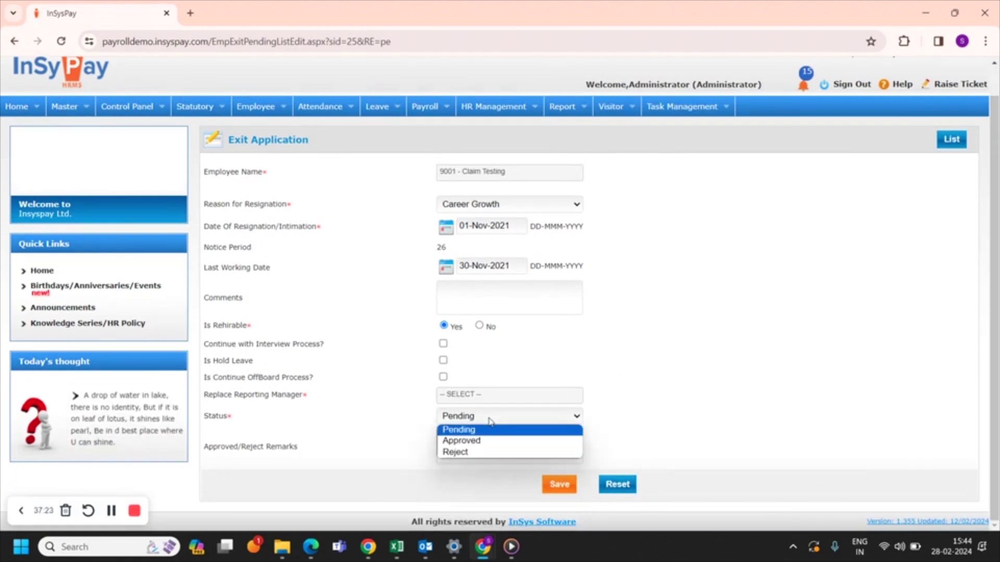
click(488, 442)
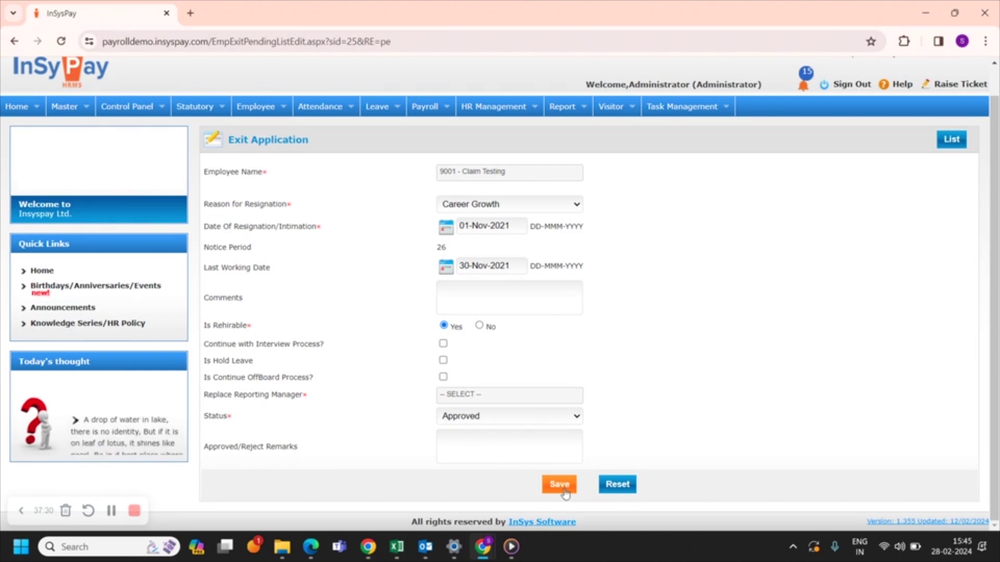
Open Full & Final Settlement, select the fourth employee in the Employee ID list and load the settlement details.
mouse_move(284, 108)
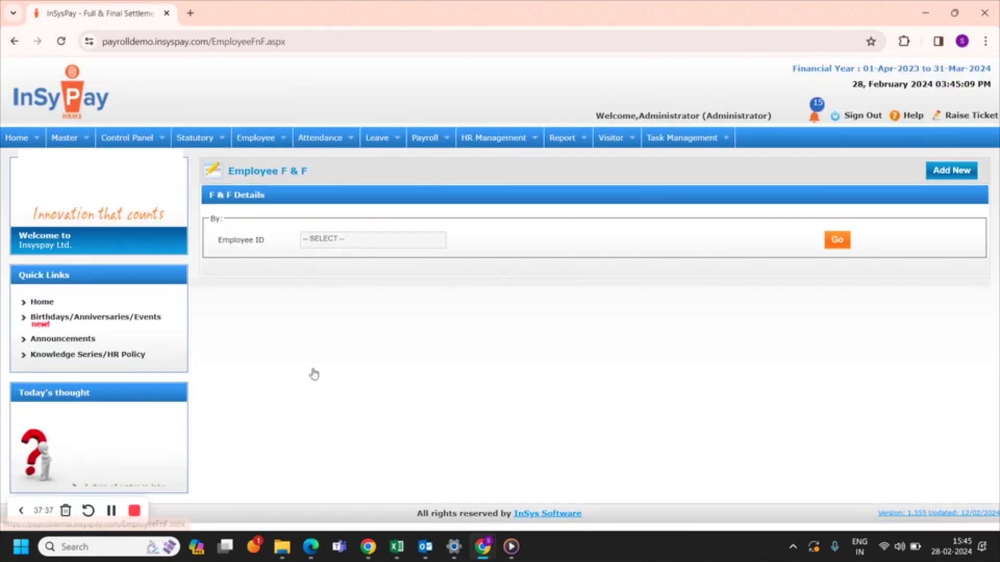
click(337, 241)
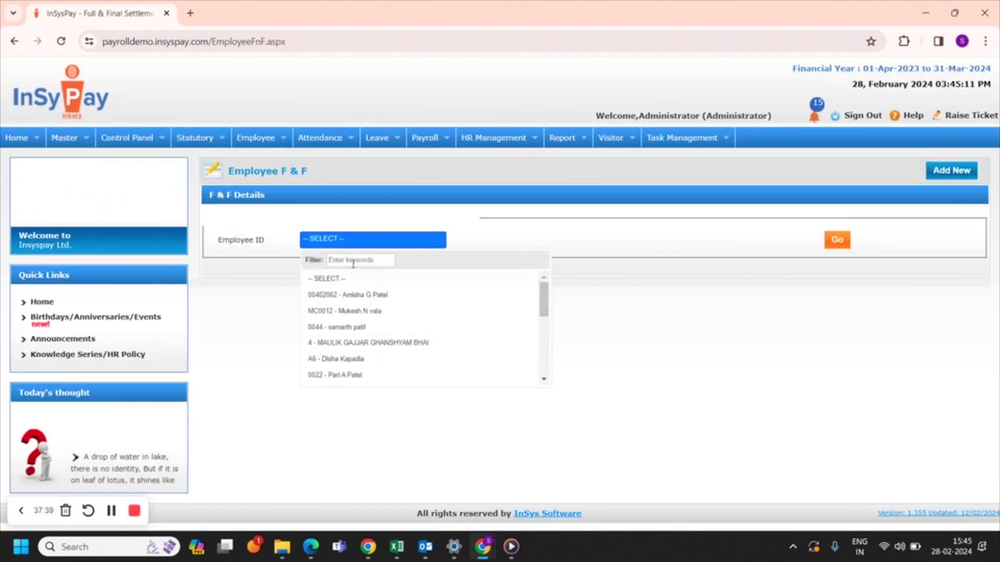
click(372, 311)
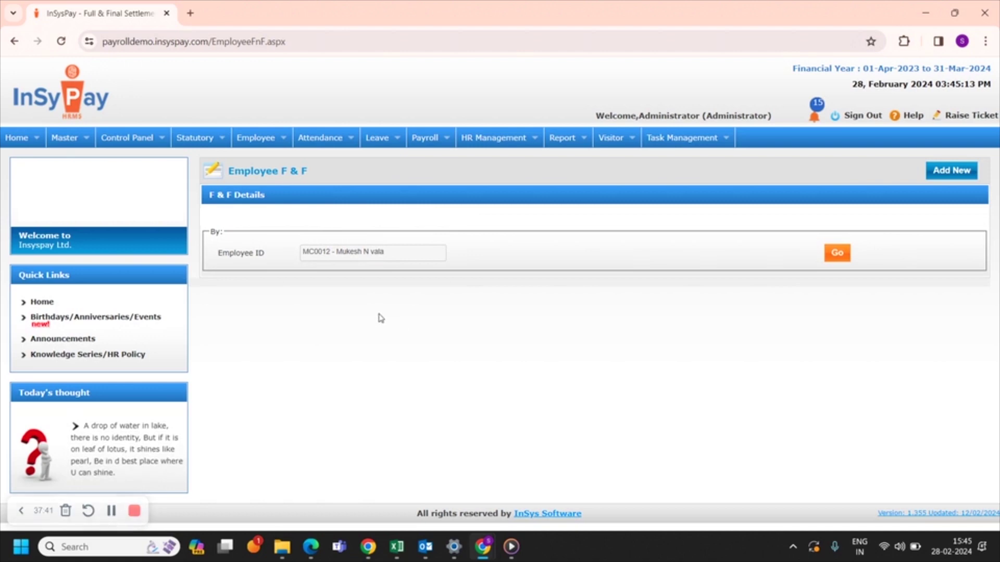
click(392, 258)
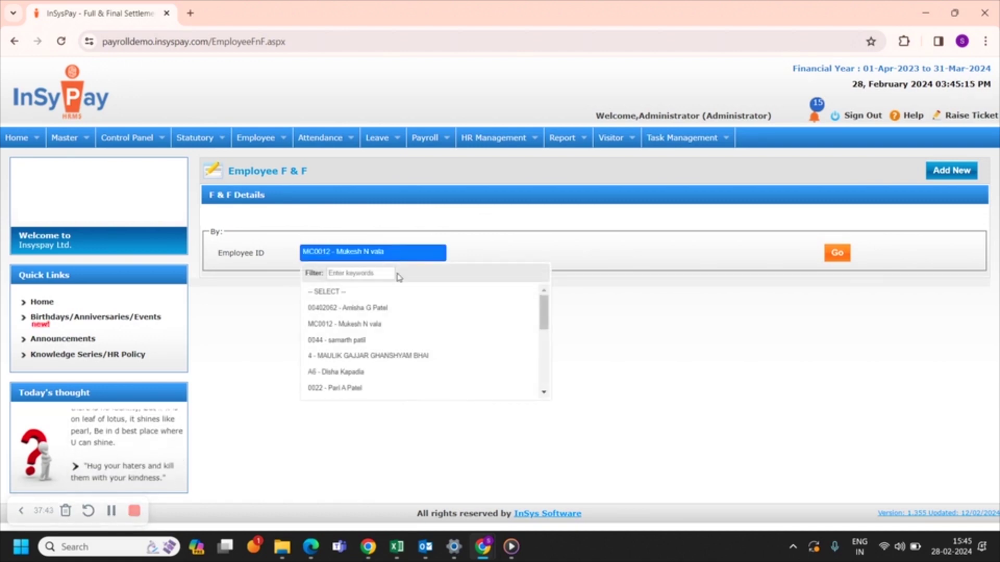
click(396, 356)
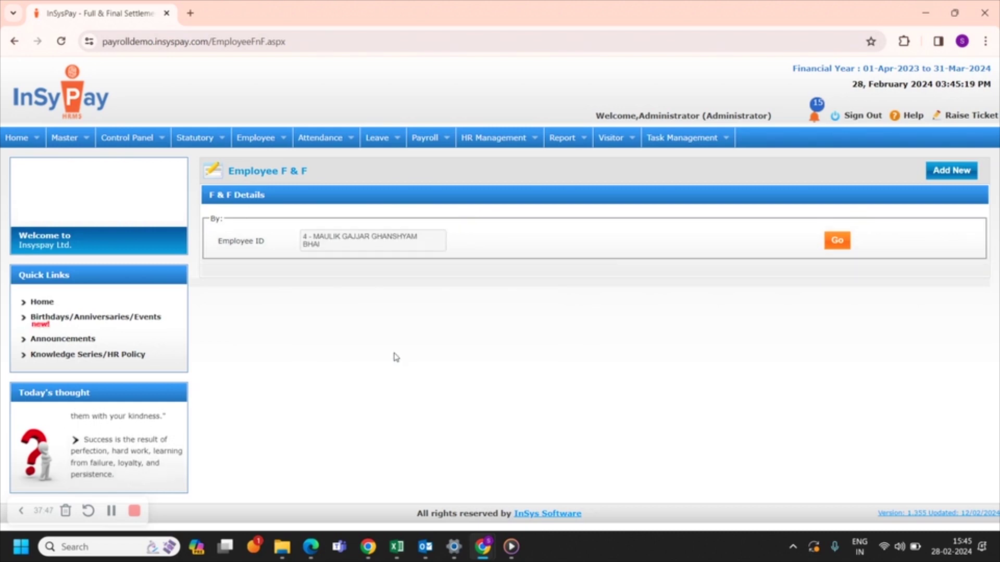
click(838, 244)
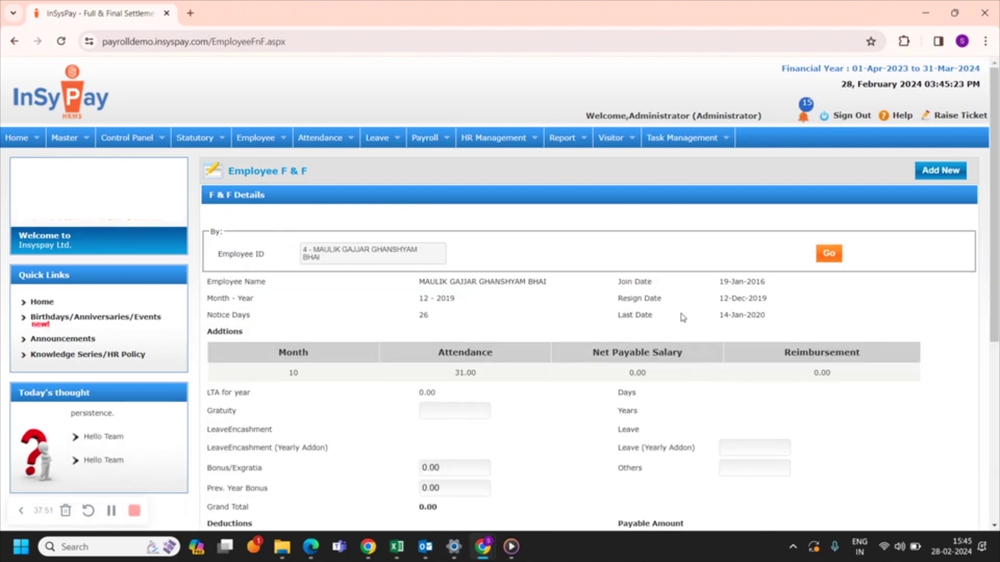
Examine the settlement's additions, including Others, the deductions, including Other, the net payable amount and the issued assets.
scroll(680, 312, down, 2)
scroll(682, 318, down, 1)
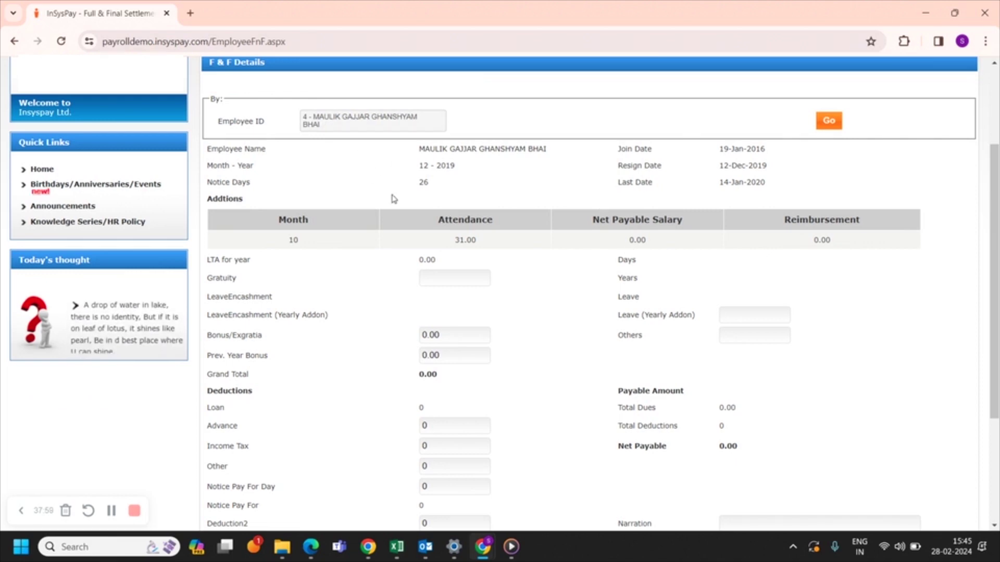
scroll(464, 308, down, 1)
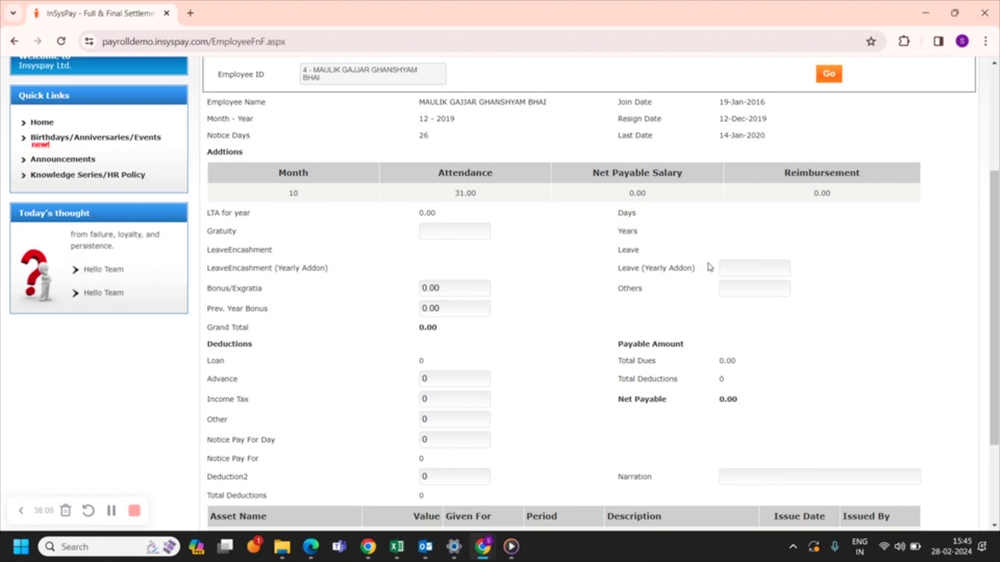
scroll(524, 342, down, 2)
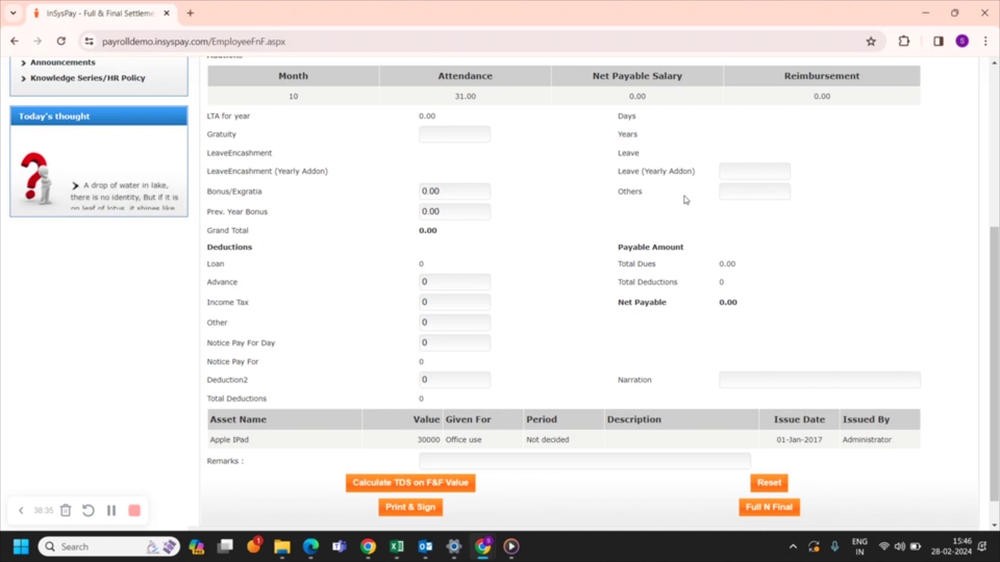
drag(651, 195, 629, 200)
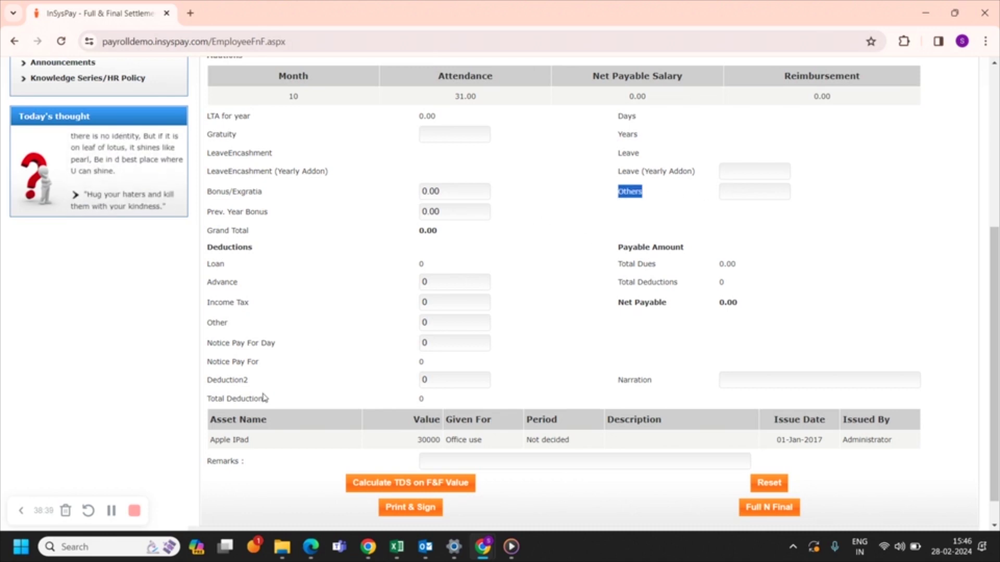
drag(208, 323, 223, 327)
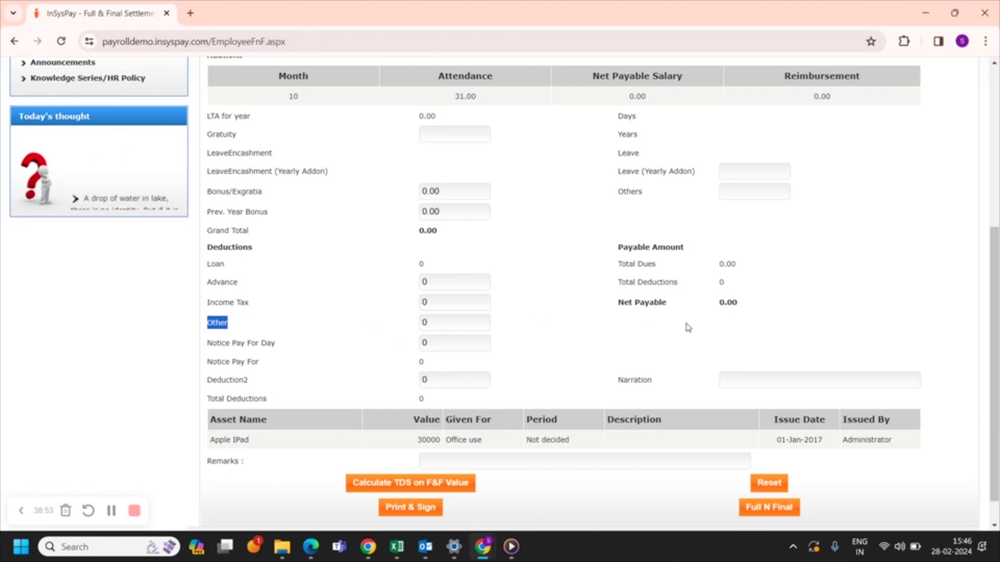
drag(721, 303, 739, 304)
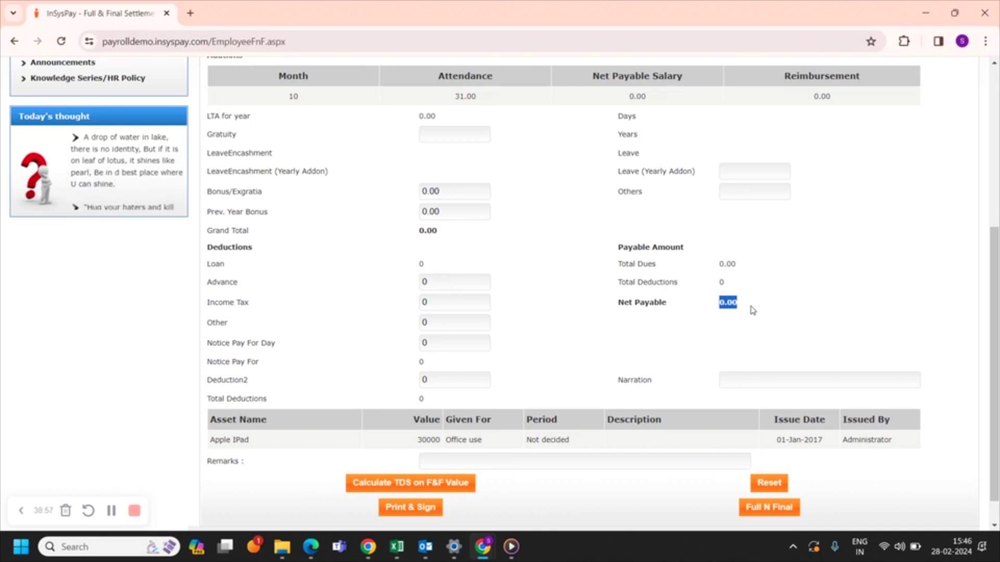
scroll(752, 310, down, 1)
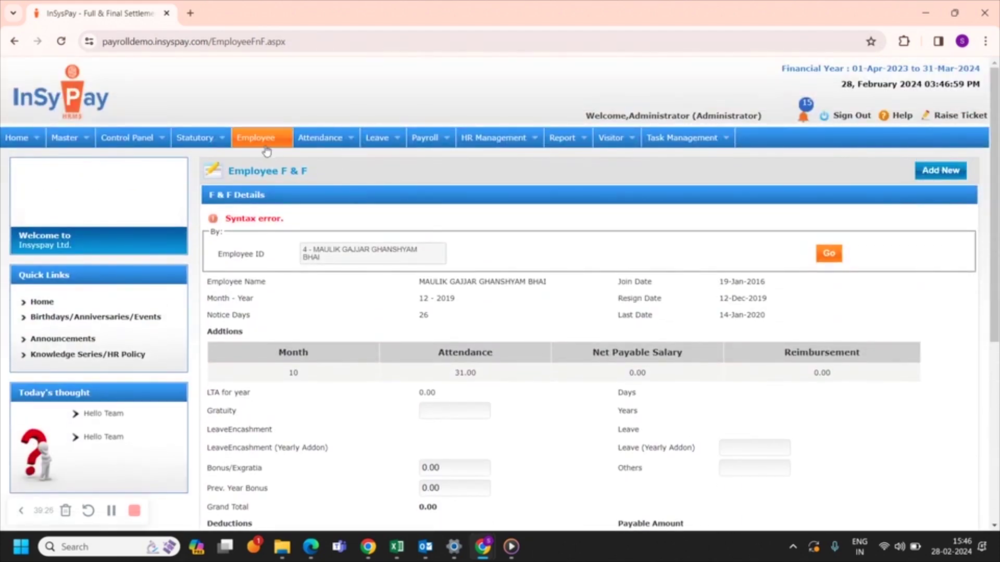
Show the Dynamic Forms options of the Employee module.
mouse_move(266, 150)
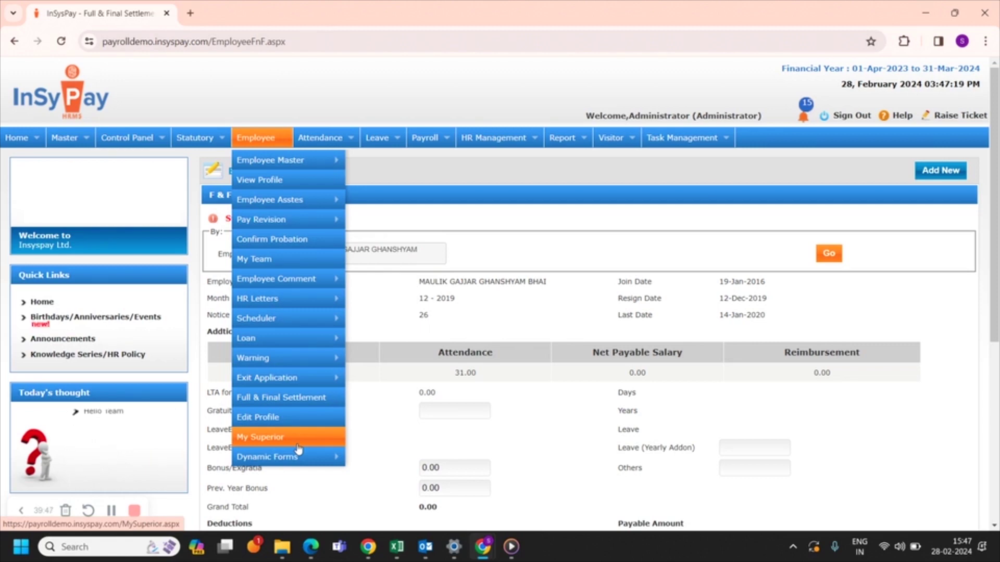
mouse_move(328, 457)
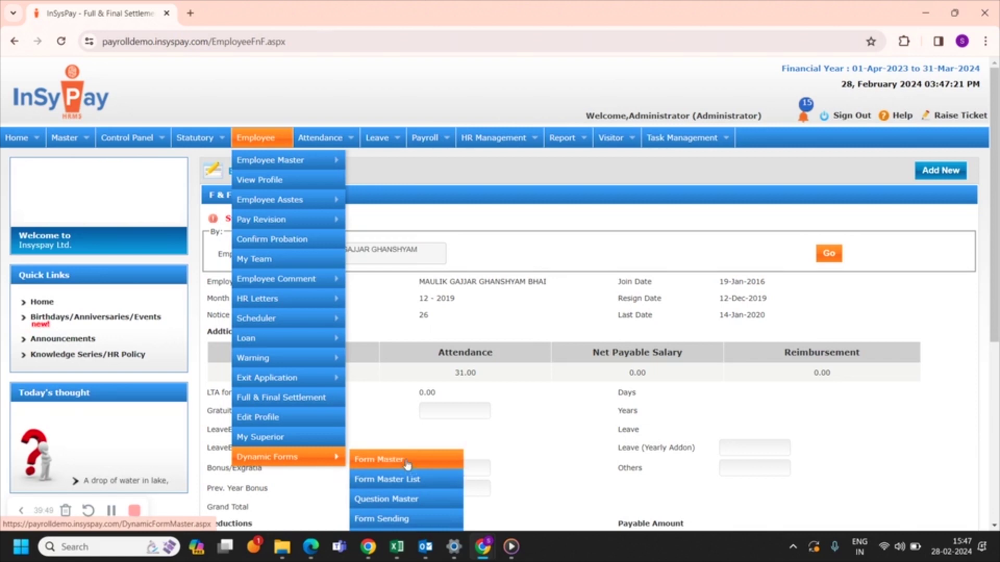
scroll(411, 497, down, 1)
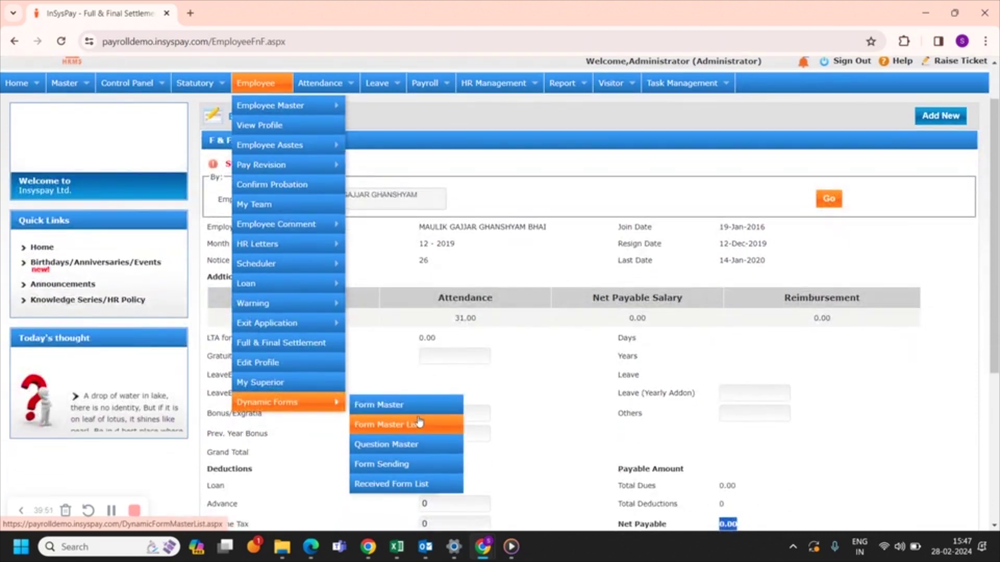